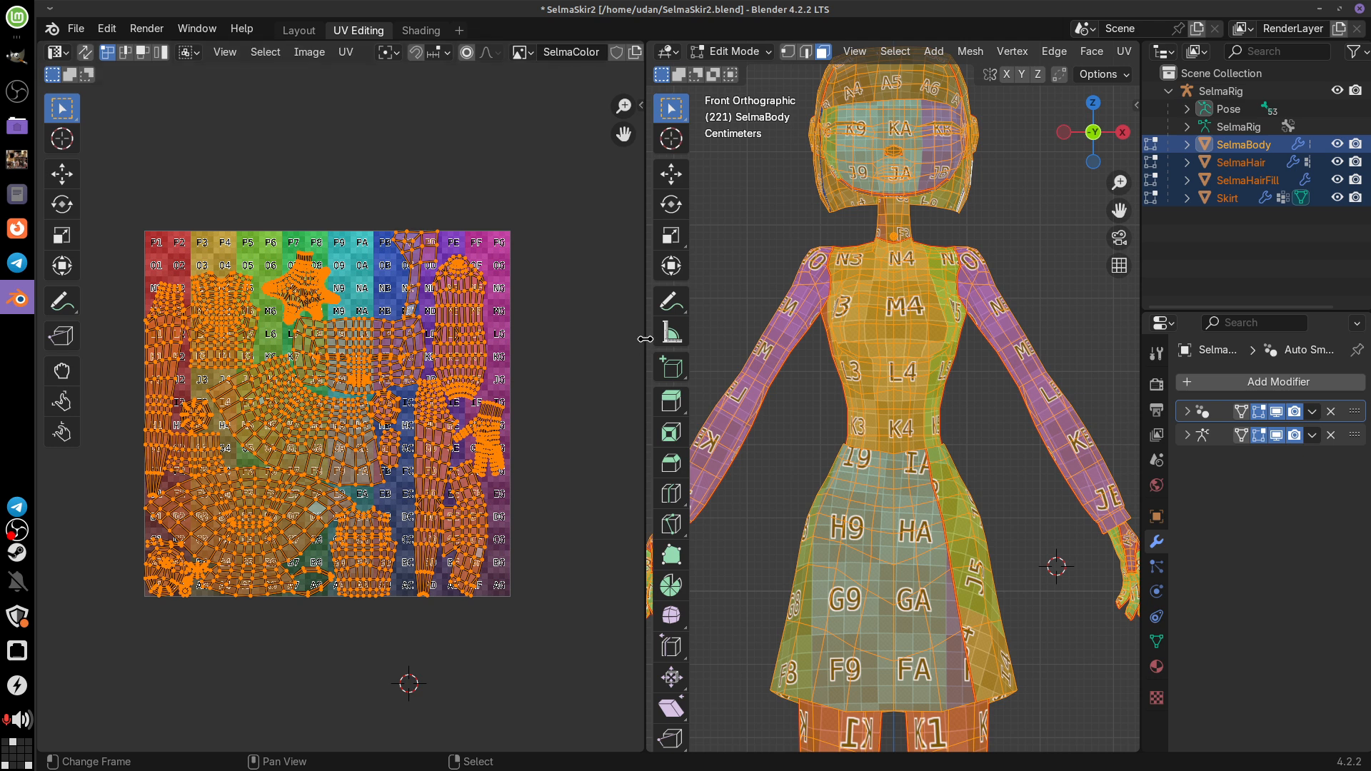
# - Widen the 3D viewport by narrowing the UV editor and frame the whole UV layout
pyautogui.moveTo(647, 349); pyautogui.dragTo(572, 350)
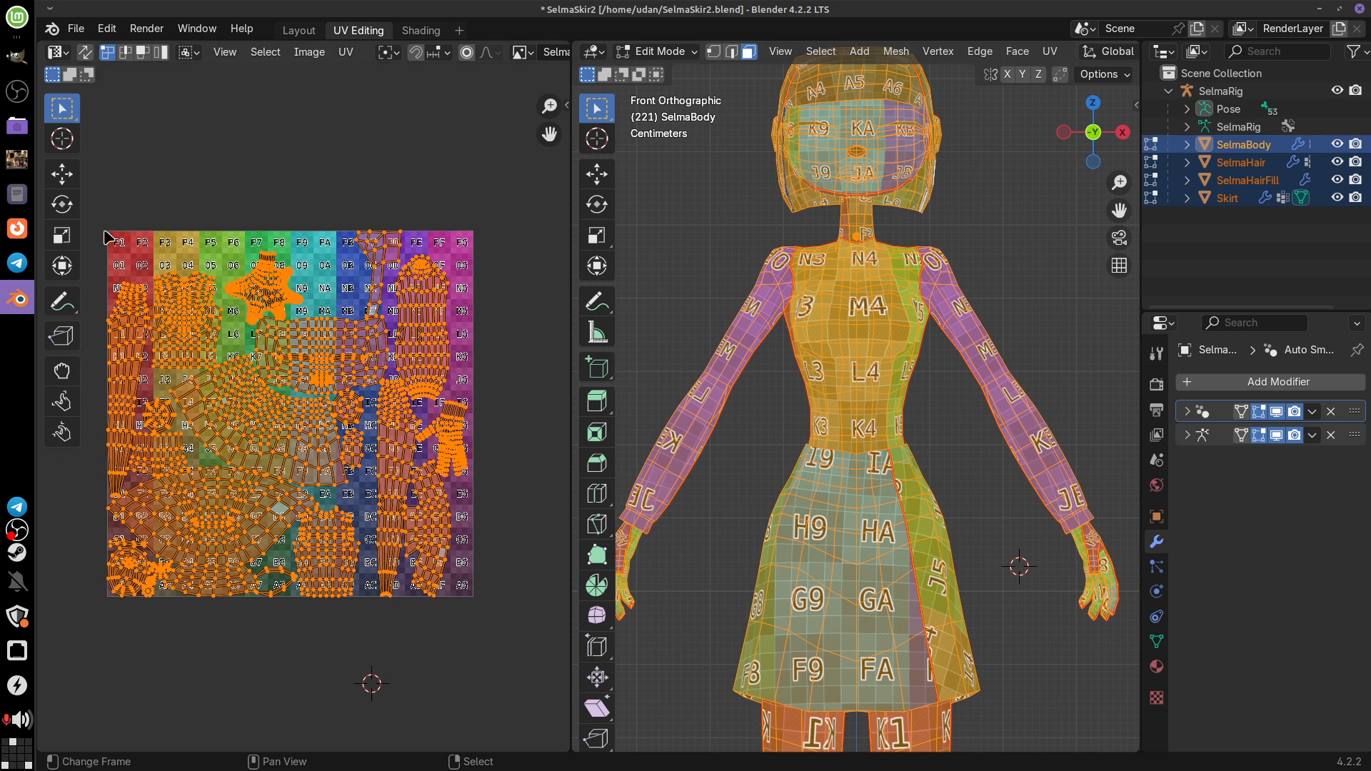
pyautogui.press('Home')
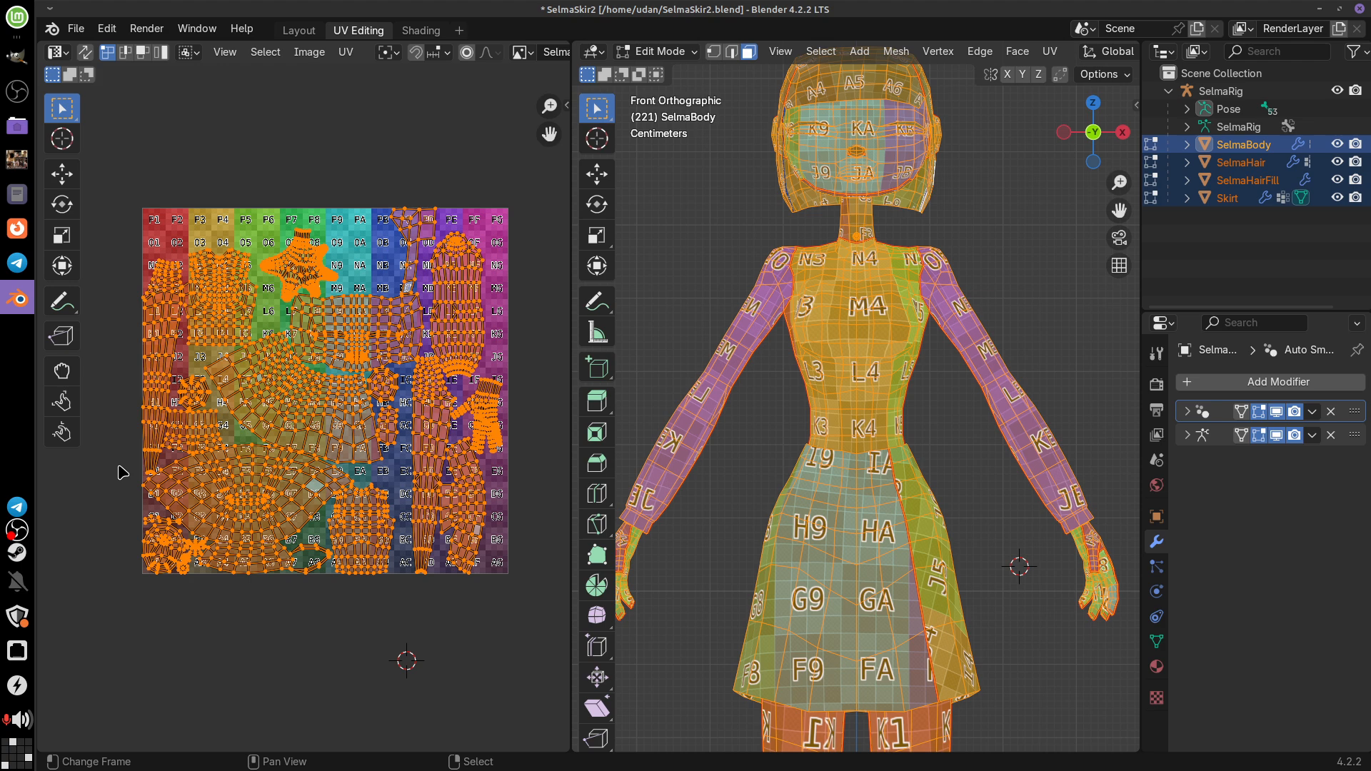
pyautogui.moveTo(496, 369)
pyautogui.mouseDown()
pyautogui.moveTo(468, 373)
pyautogui.moveTo(485, 368)
pyautogui.mouseUp()
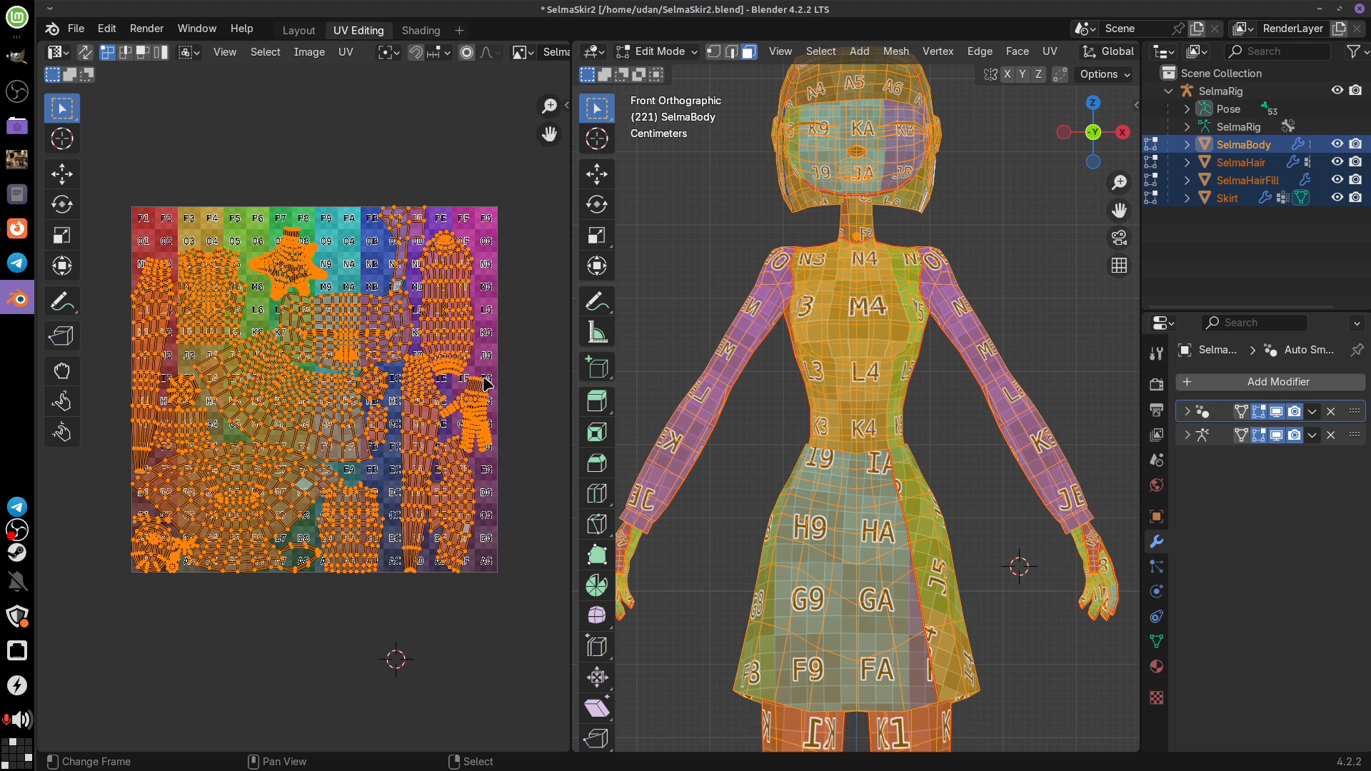
pyautogui.scroll(3, 485, 384)
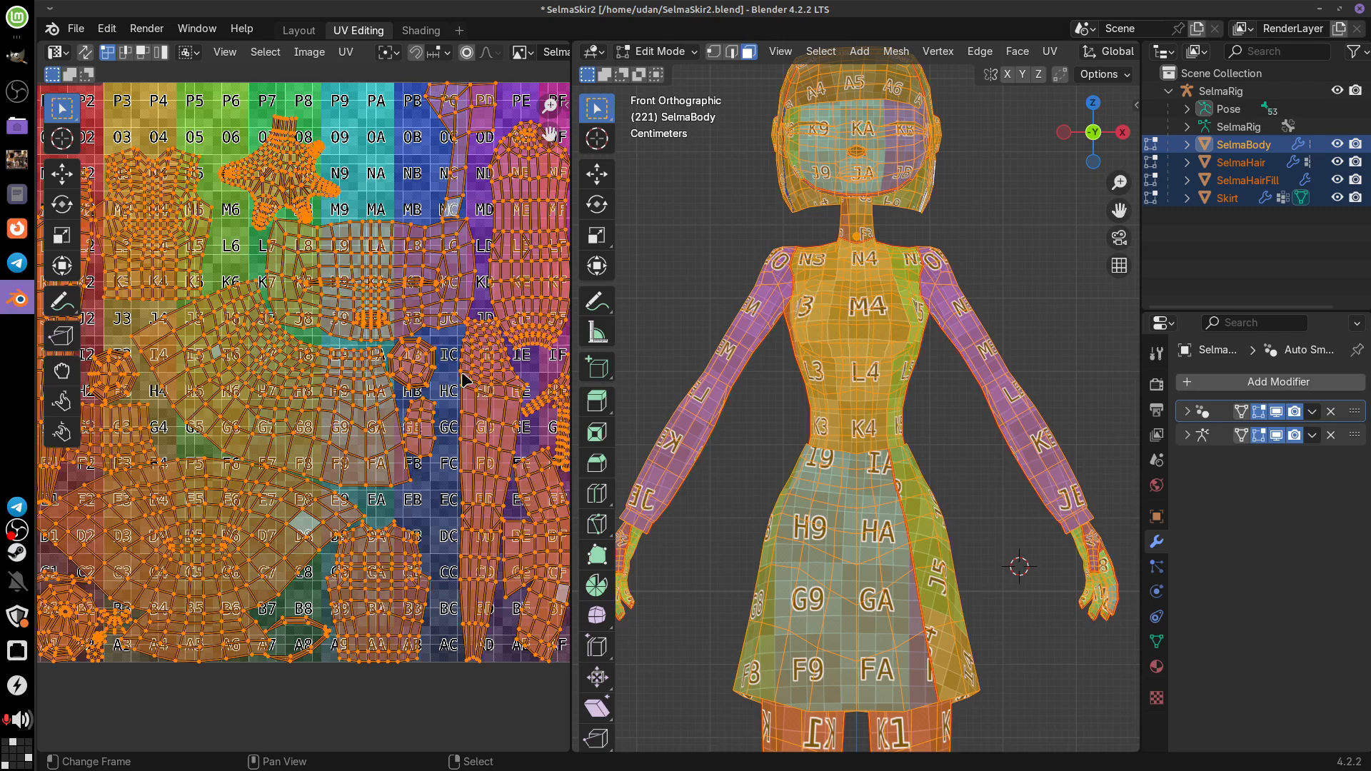
# - Deselect all UVs and set the UV editor to edge selection
pyautogui.hotkey('alt', 'a')
pyautogui.moveTo(434, 193); pyautogui.dragTo(391, 348)
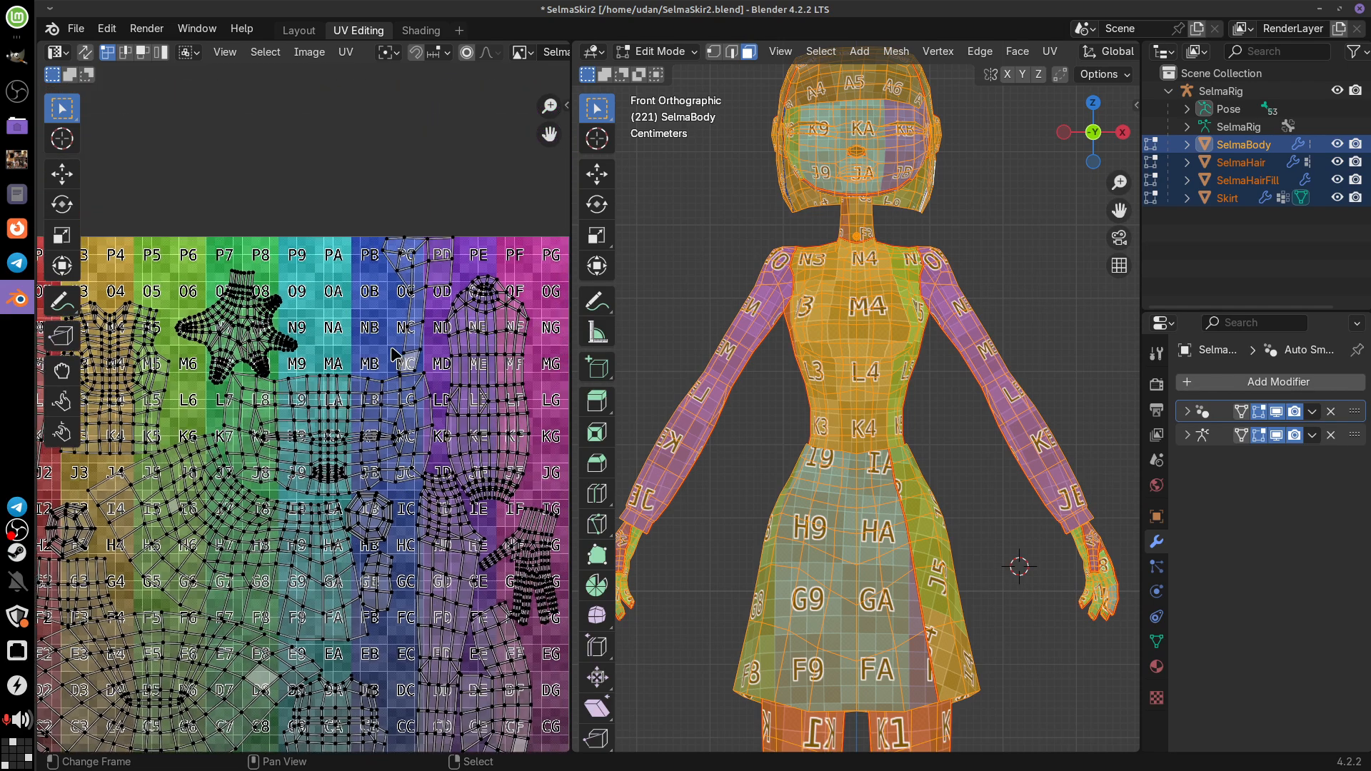
pyautogui.click(125, 51)
pyautogui.moveTo(430, 401); pyautogui.dragTo(485, 177)
pyautogui.moveTo(534, 239); pyautogui.dragTo(438, 353)
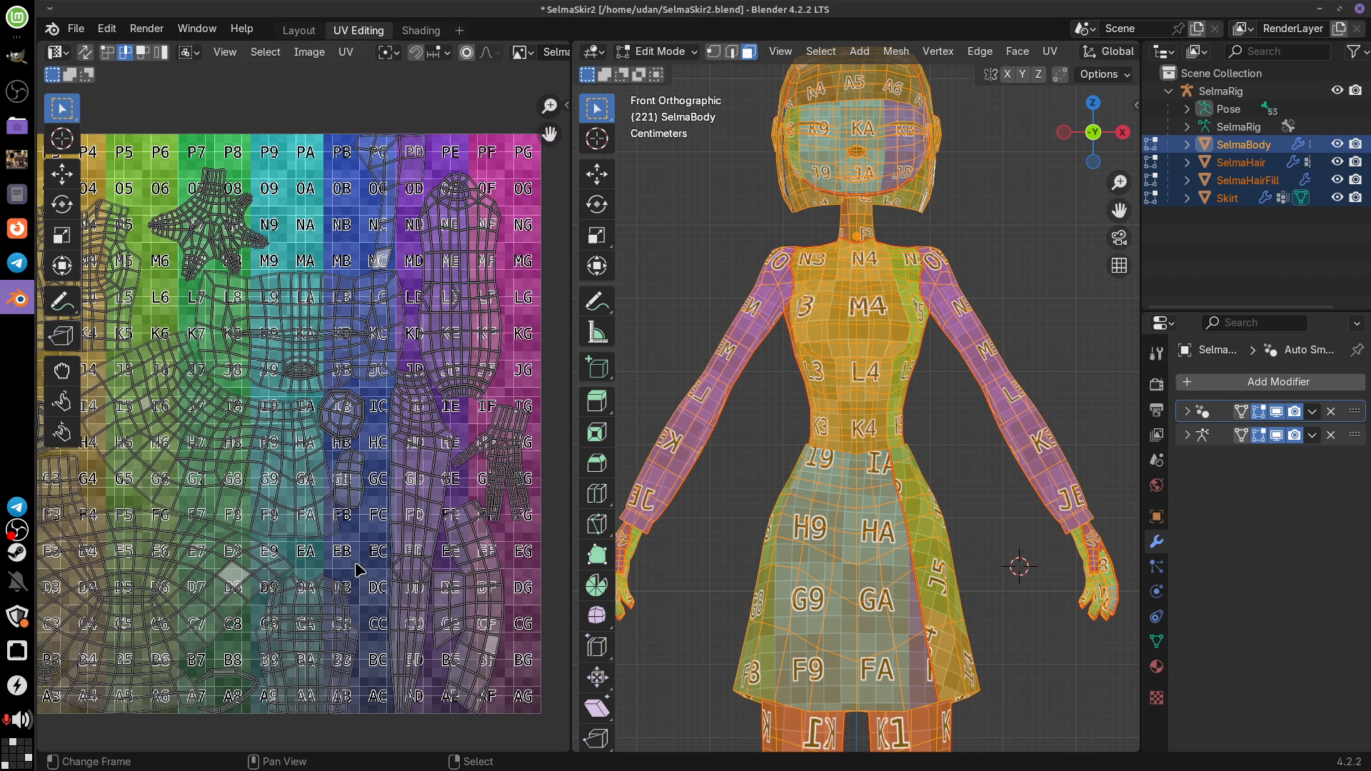
pyautogui.moveTo(396, 498); pyautogui.dragTo(443, 474)
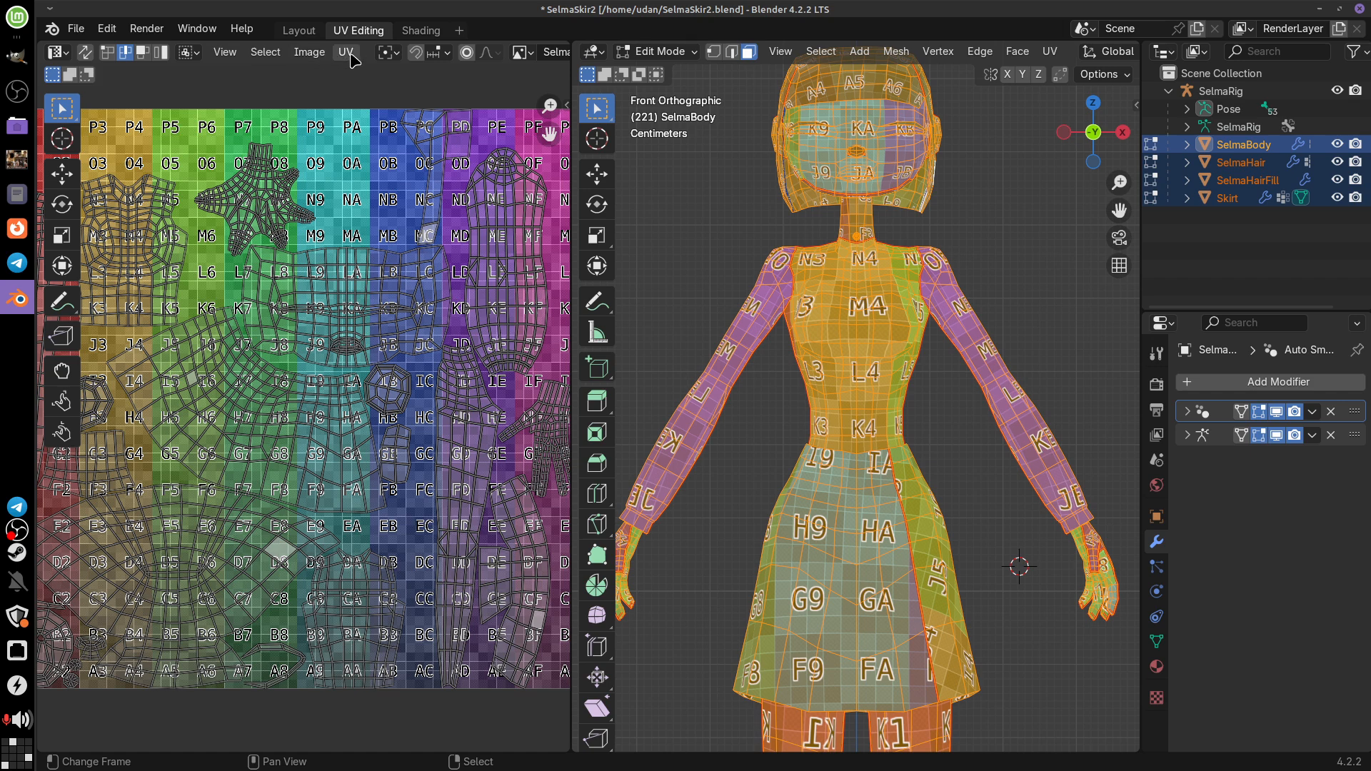
# - Export the UV layout as a PNG image named SelmaUV in the home folder with All UVs enabled
pyautogui.click(346, 52)
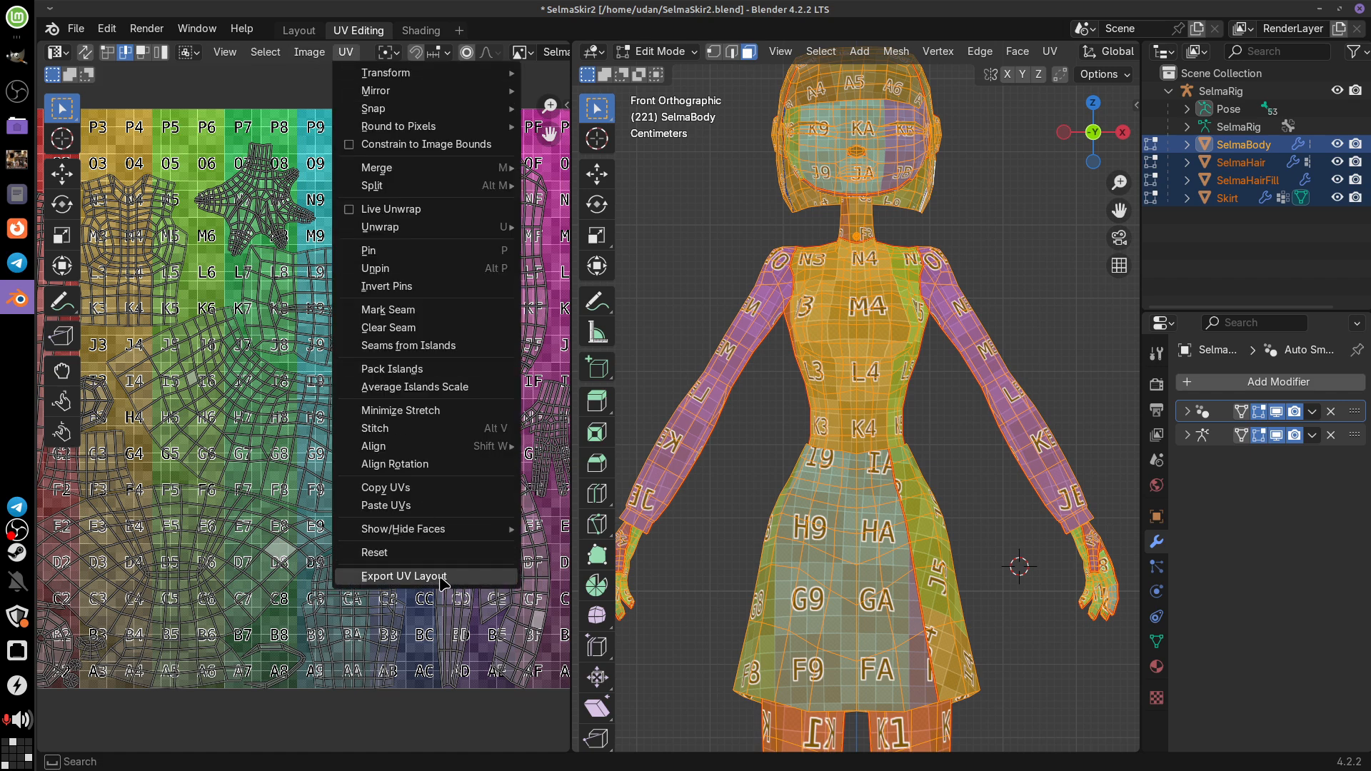
pyautogui.click(403, 576)
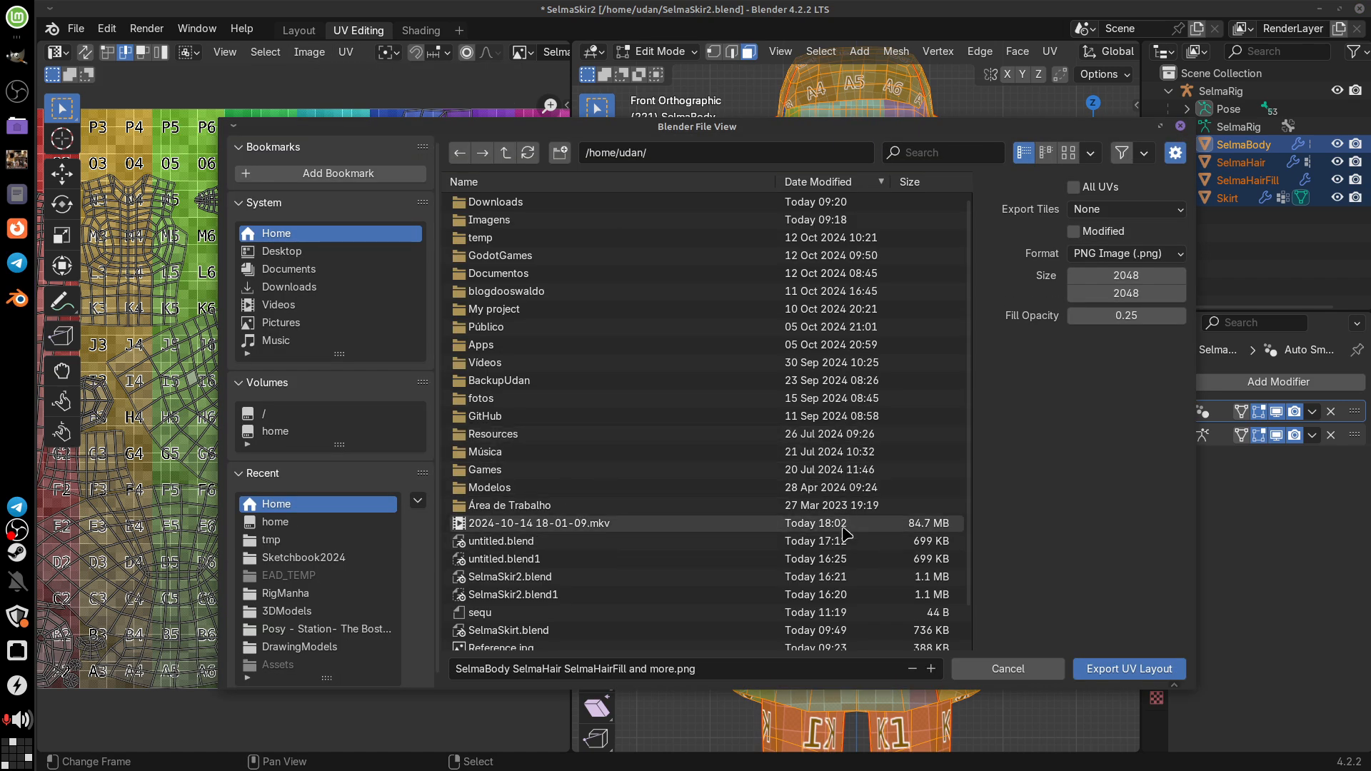
pyautogui.click(719, 669)
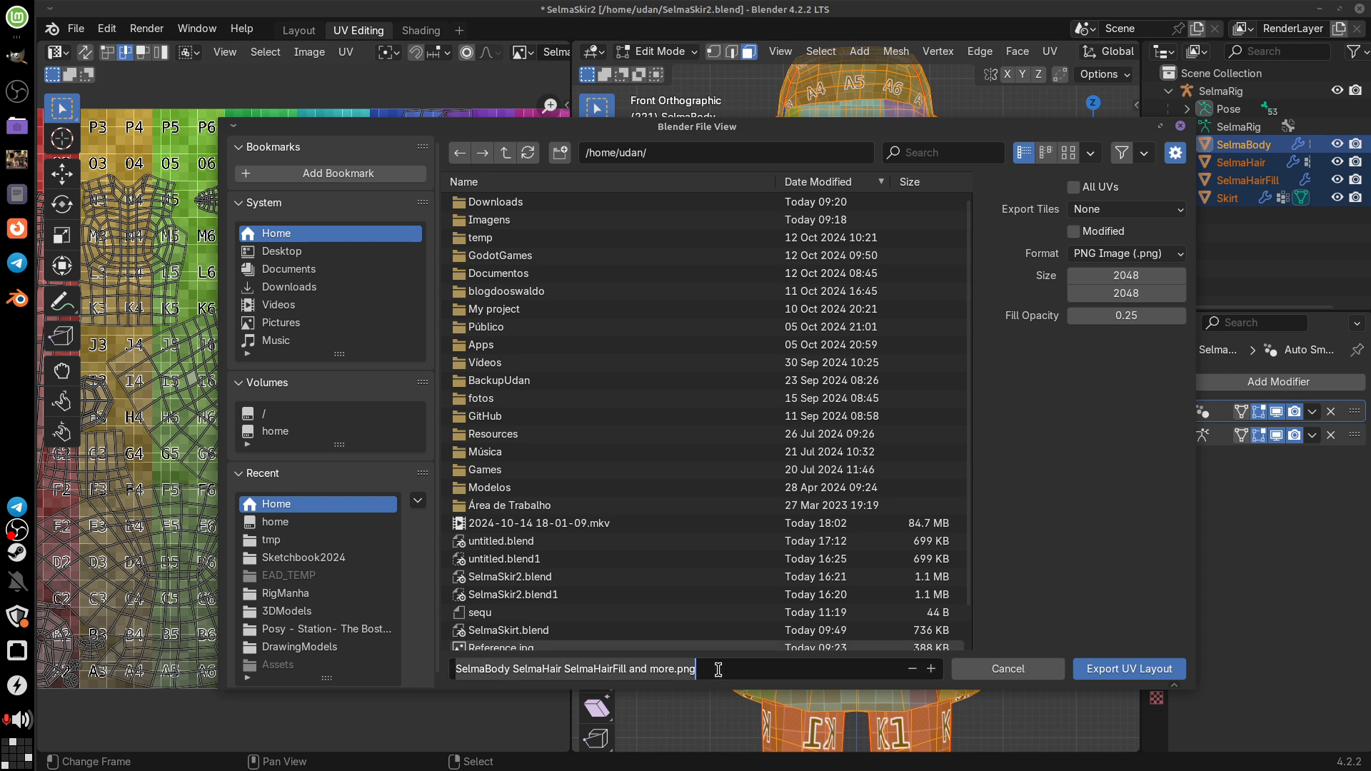
pyautogui.hotkey('ctrl', 'a')
pyautogui.press('BackSpace')
pyautogui.write('Se')
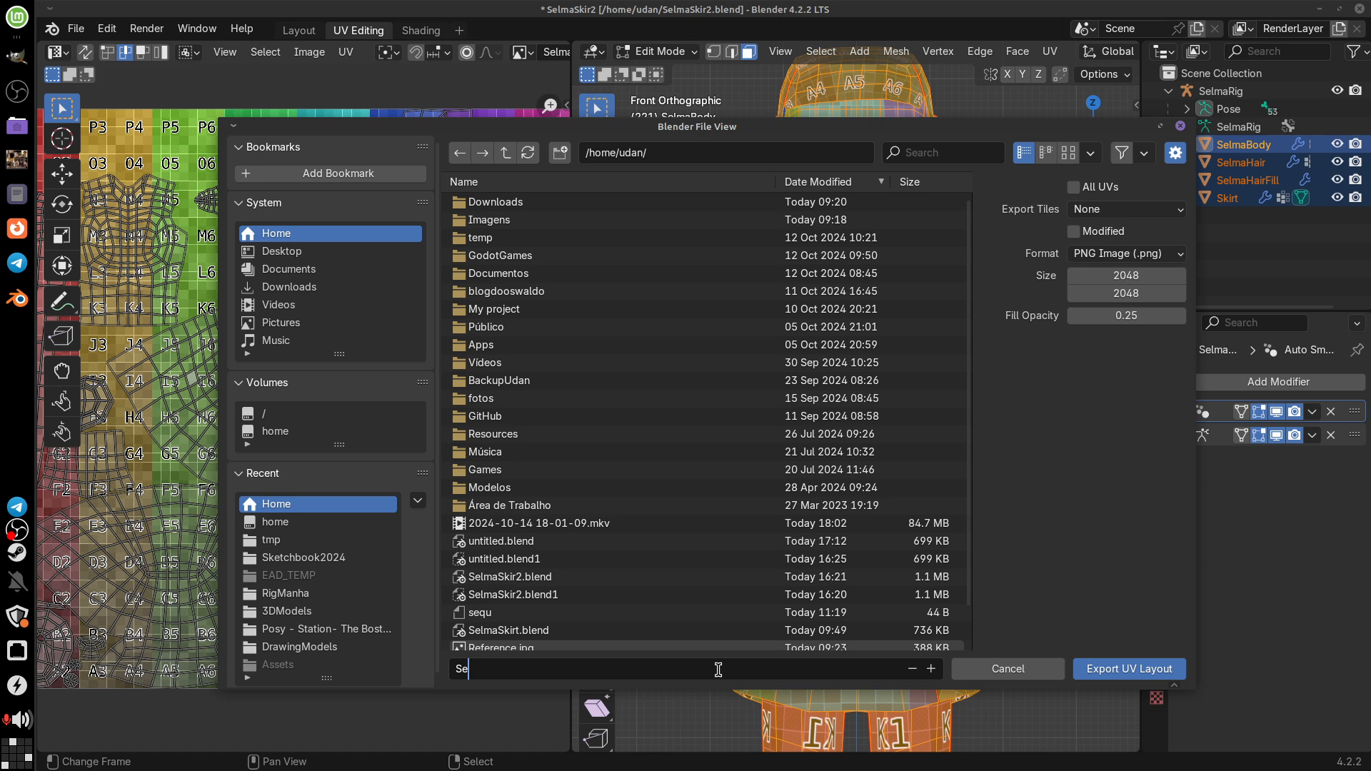
pyautogui.write('lmaUV')
pyautogui.press('Return')
pyautogui.click(1074, 187)
pyautogui.click(1116, 671)
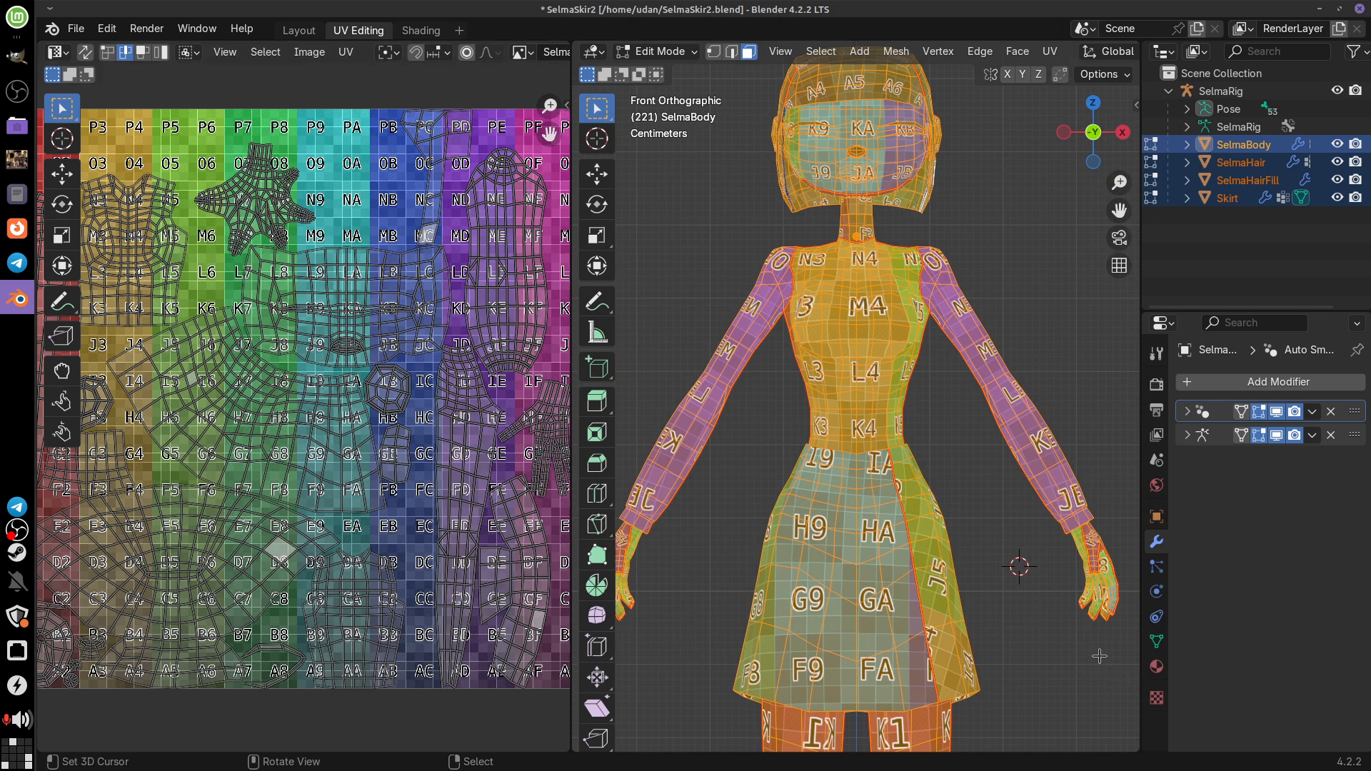
# - Check the exported SelmaUV.png in the image viewer via the file manager, close it and return to Blender
pyautogui.click(10, 138)
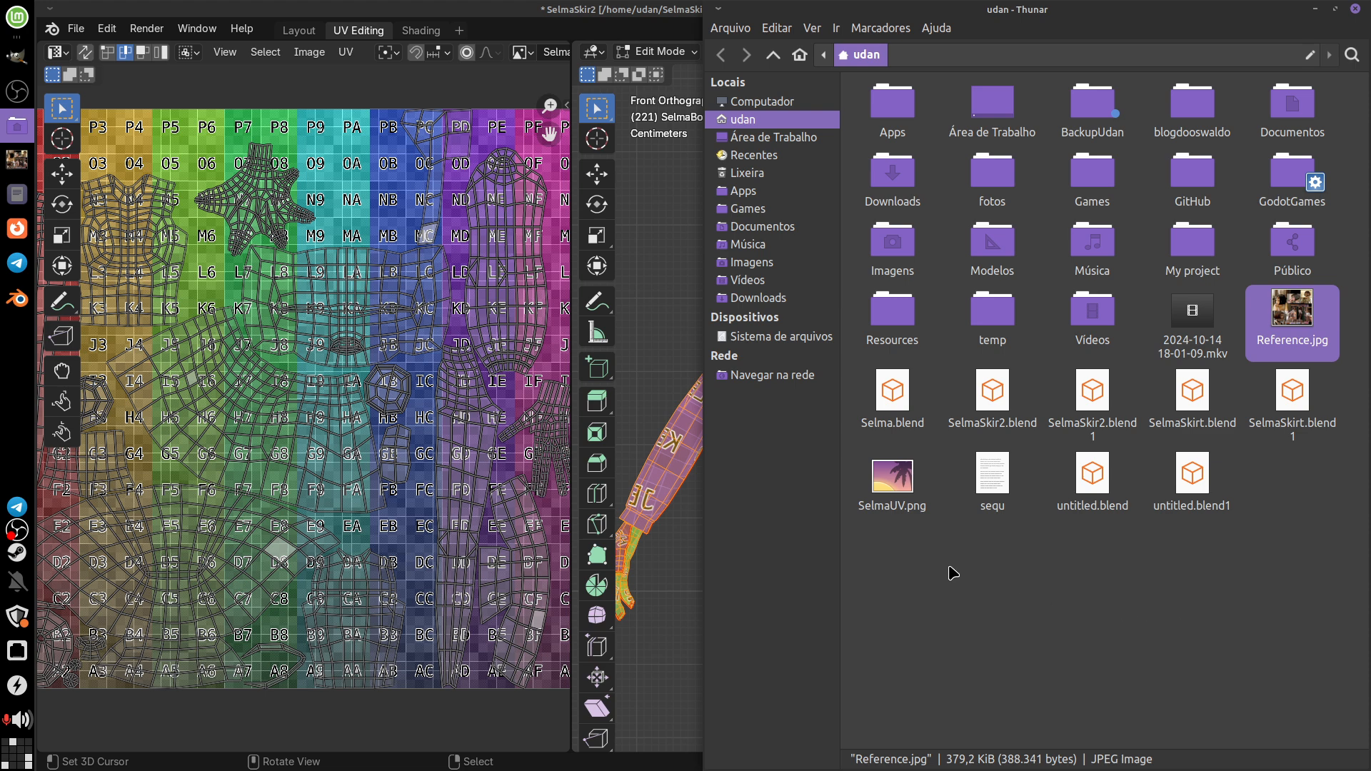
pyautogui.click(893, 485)
pyautogui.doubleClick(892, 483)
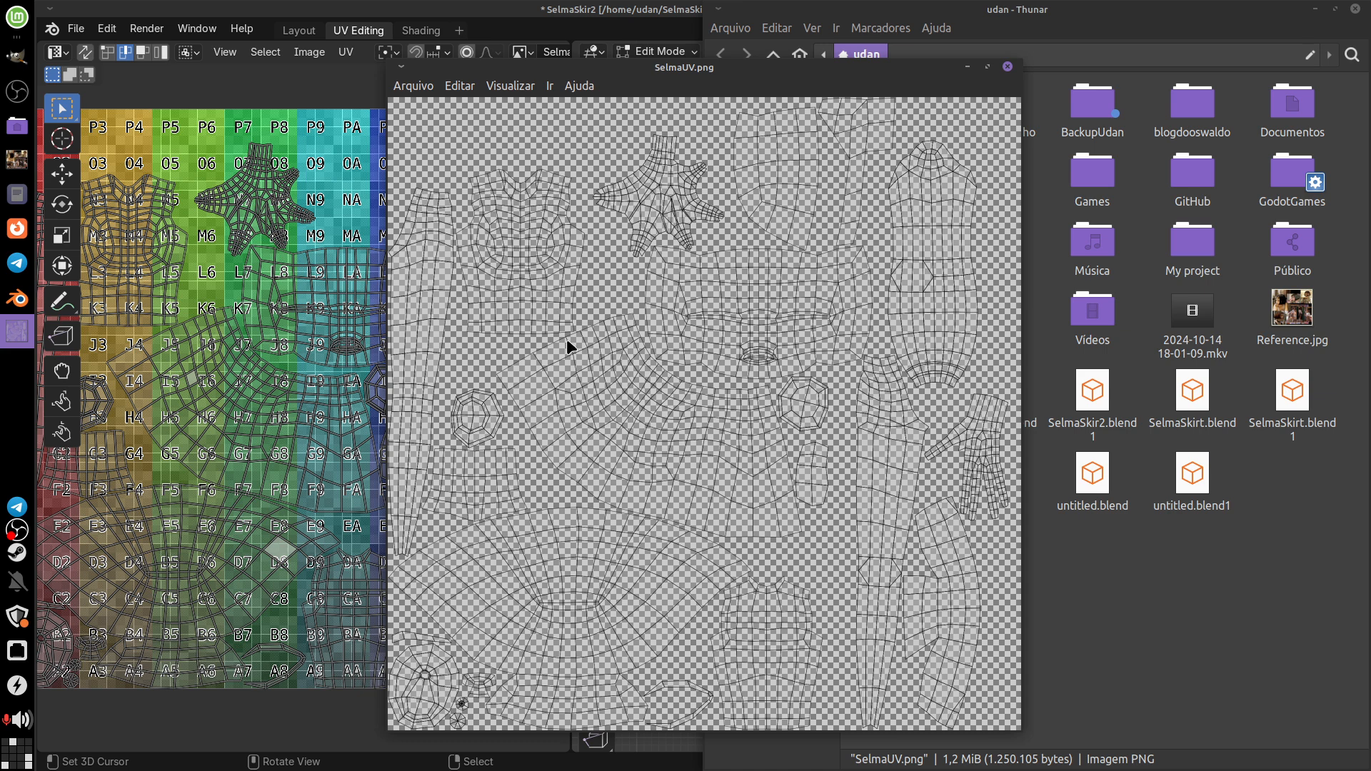
pyautogui.click(1008, 66)
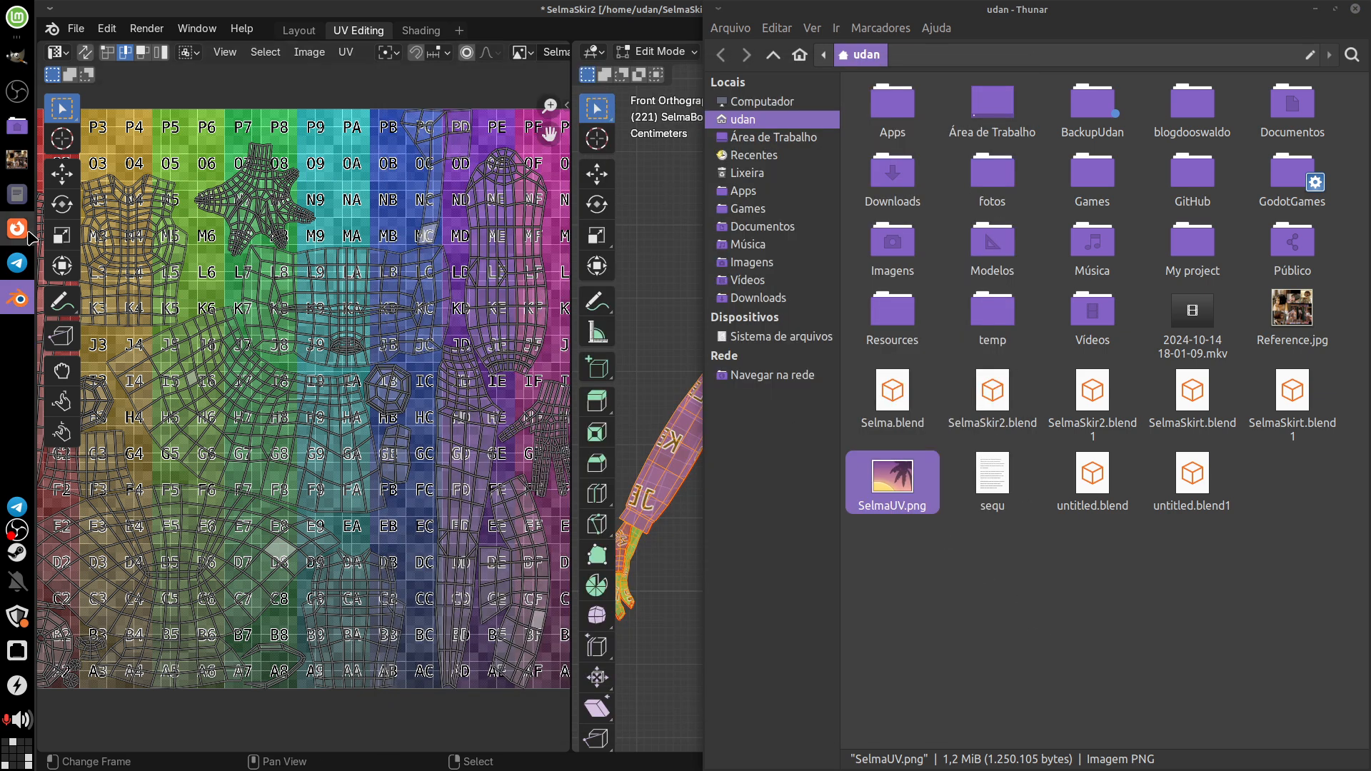
pyautogui.click(357, 14)
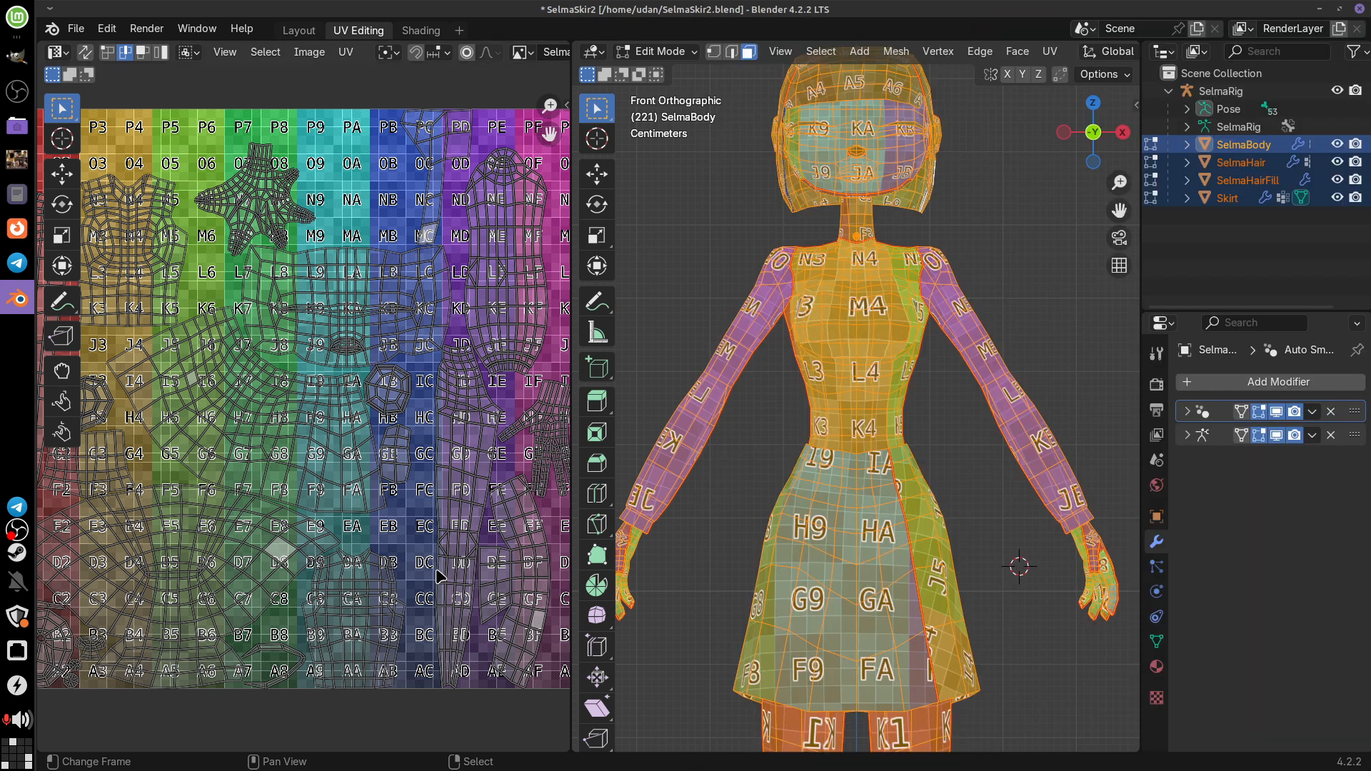
# - Save the colour grid texture as the PNG image SelmaColor.png in the home folder
pyautogui.moveTo(381, 351); pyautogui.dragTo(382, 318)
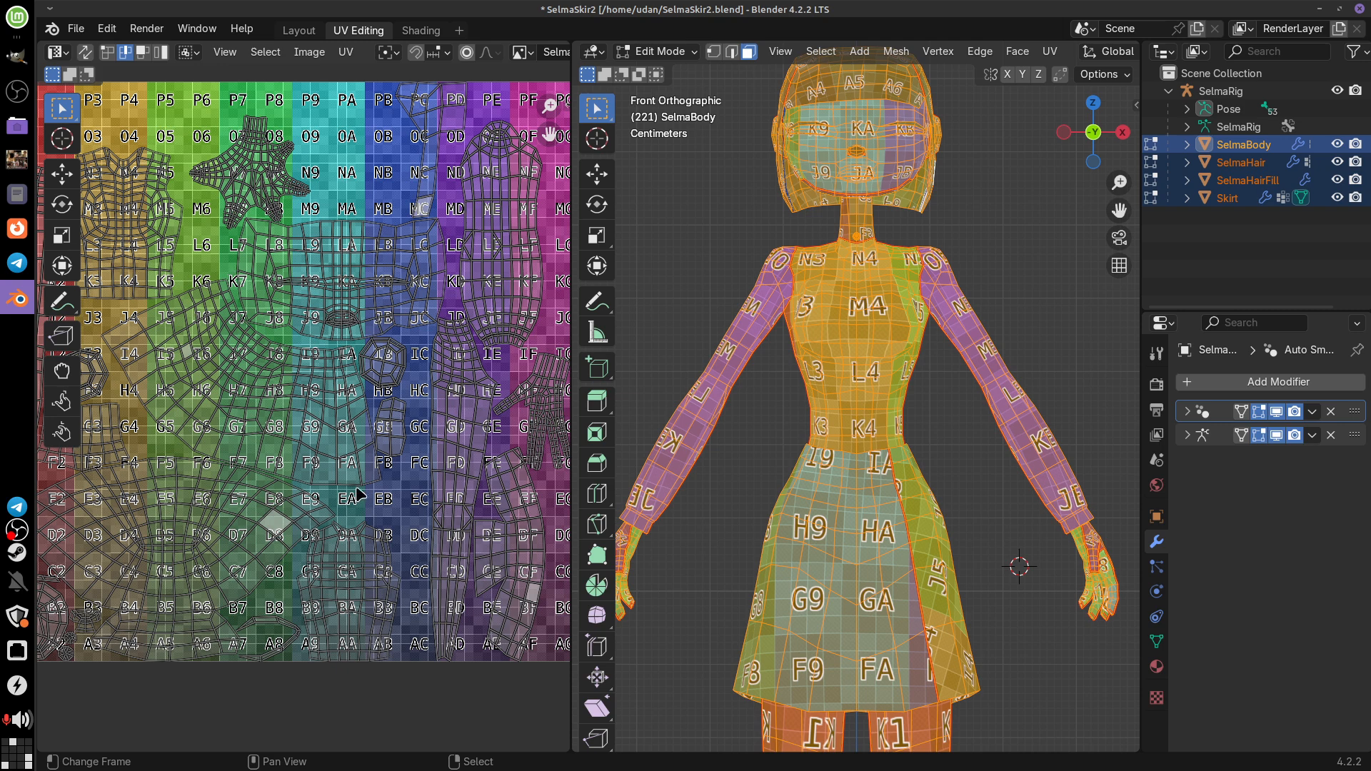
pyautogui.moveTo(315, 317); pyautogui.dragTo(368, 327)
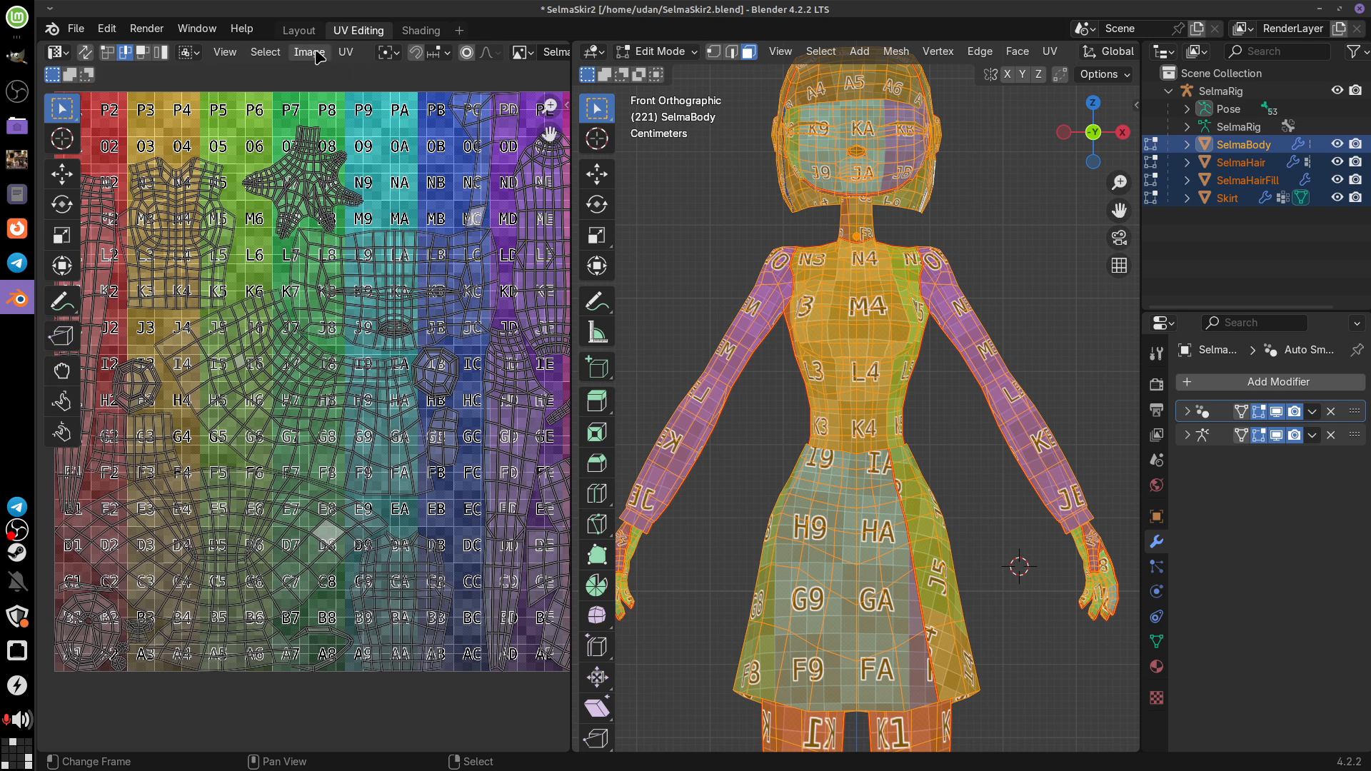
pyautogui.click(319, 54)
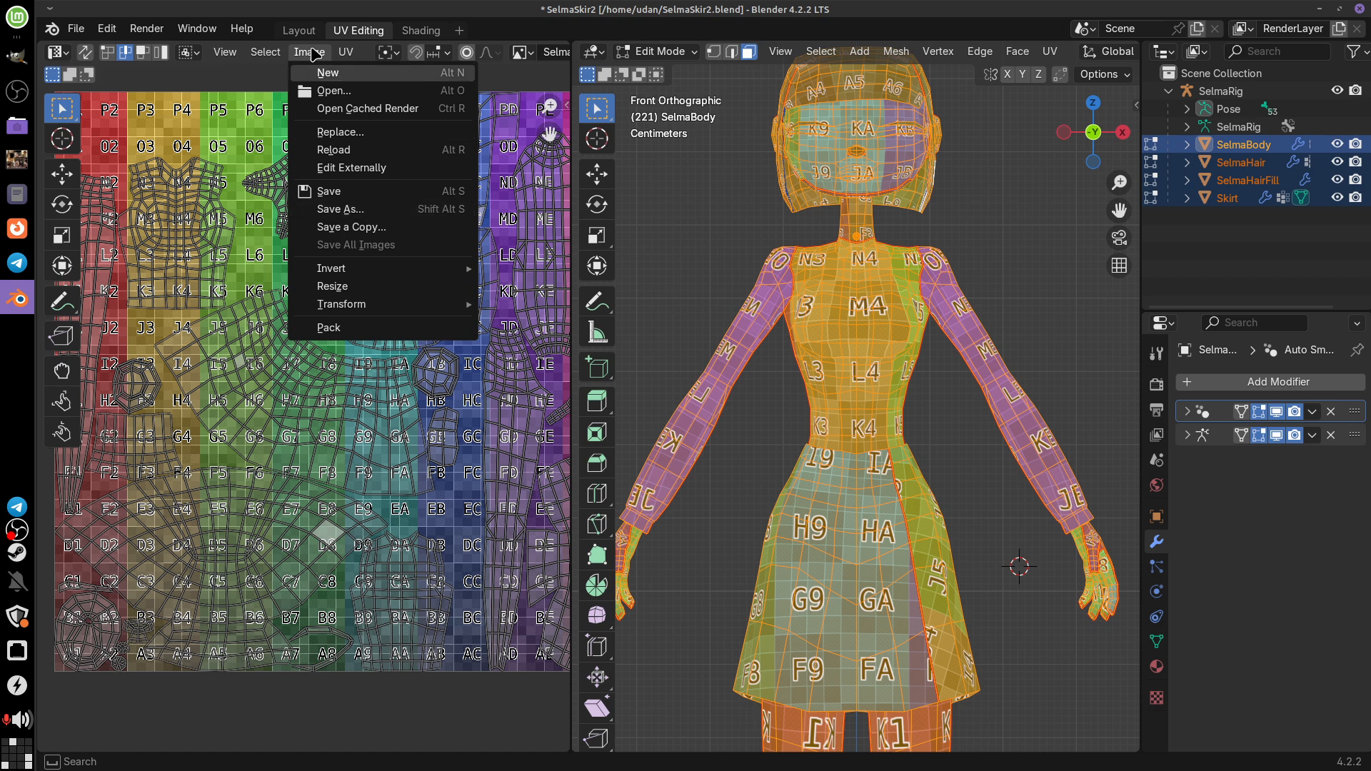
pyautogui.moveTo(344, 54)
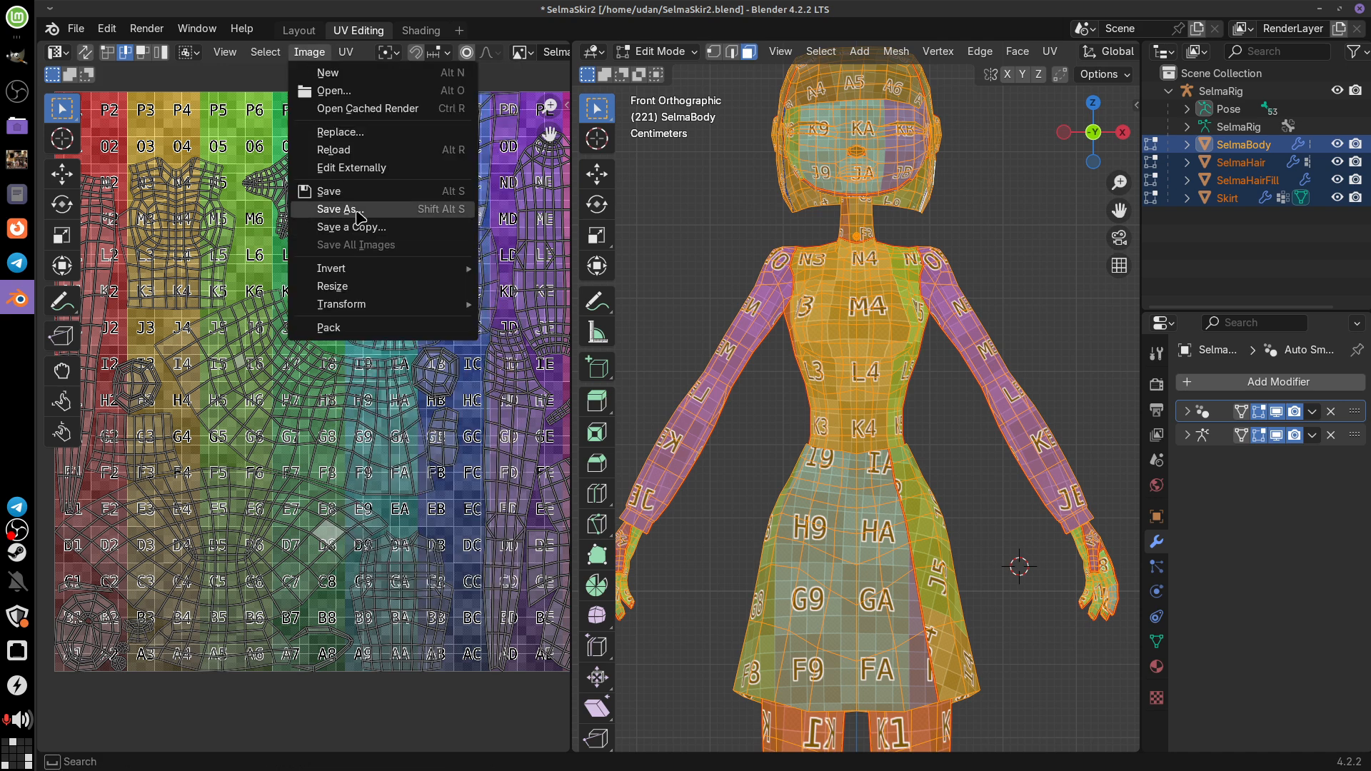
pyautogui.click(335, 210)
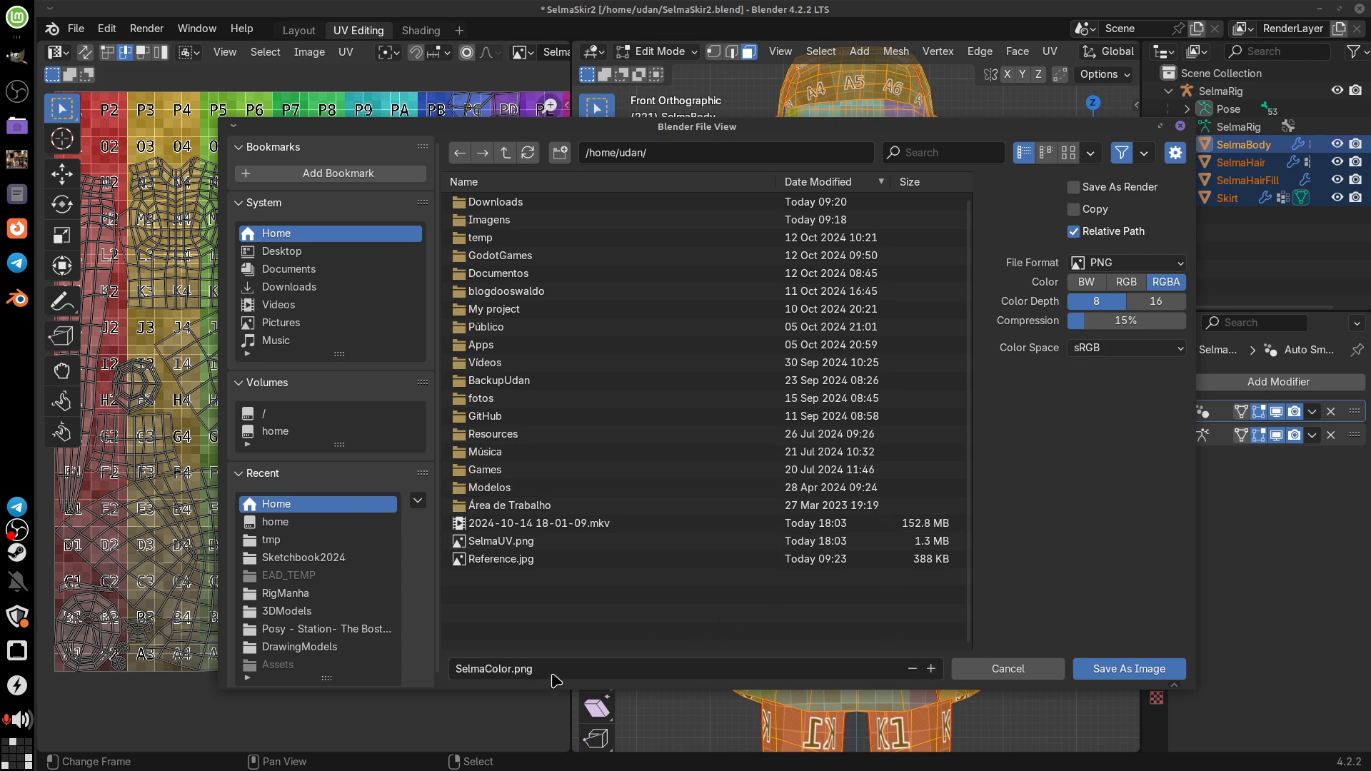
pyautogui.click(1130, 669)
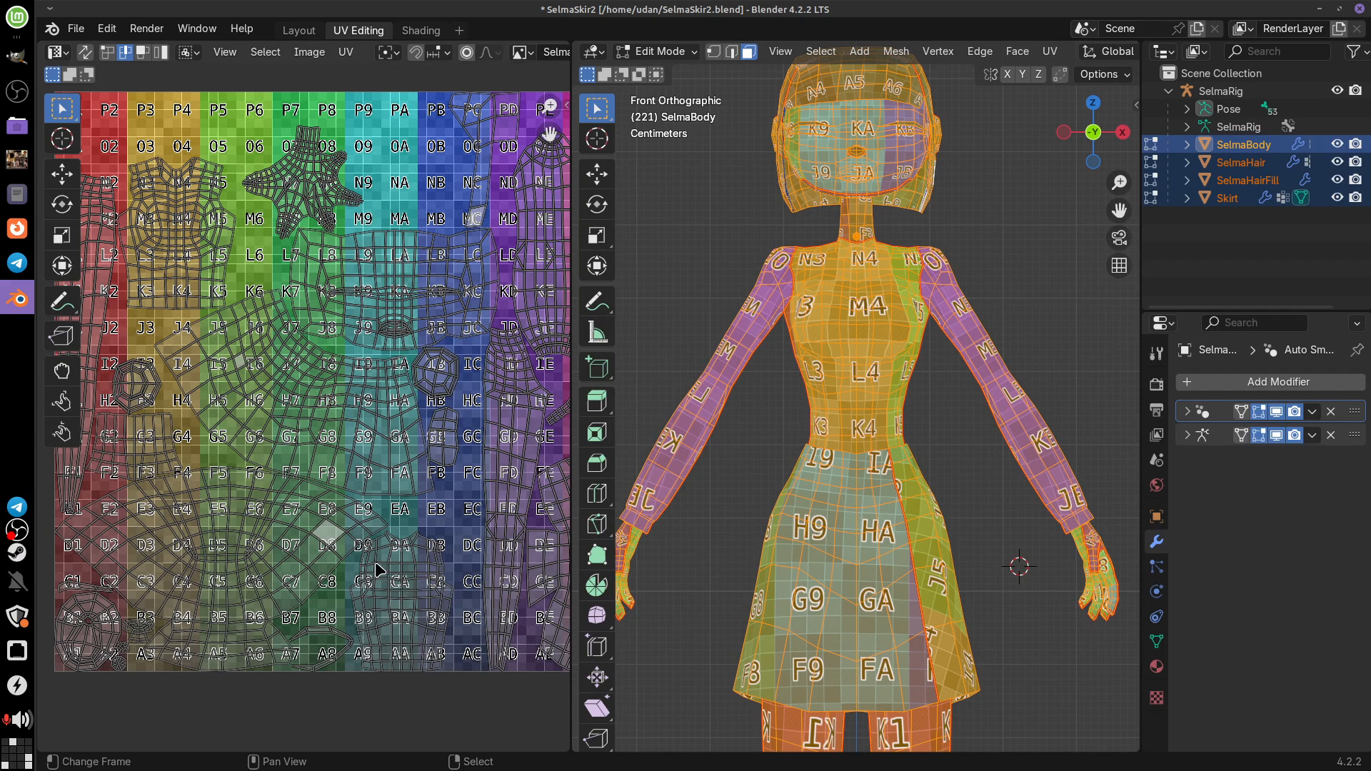
# - Look up the applications that can open SelmaColor.png in the file manager and switch to GIMP
pyautogui.click(17, 126)
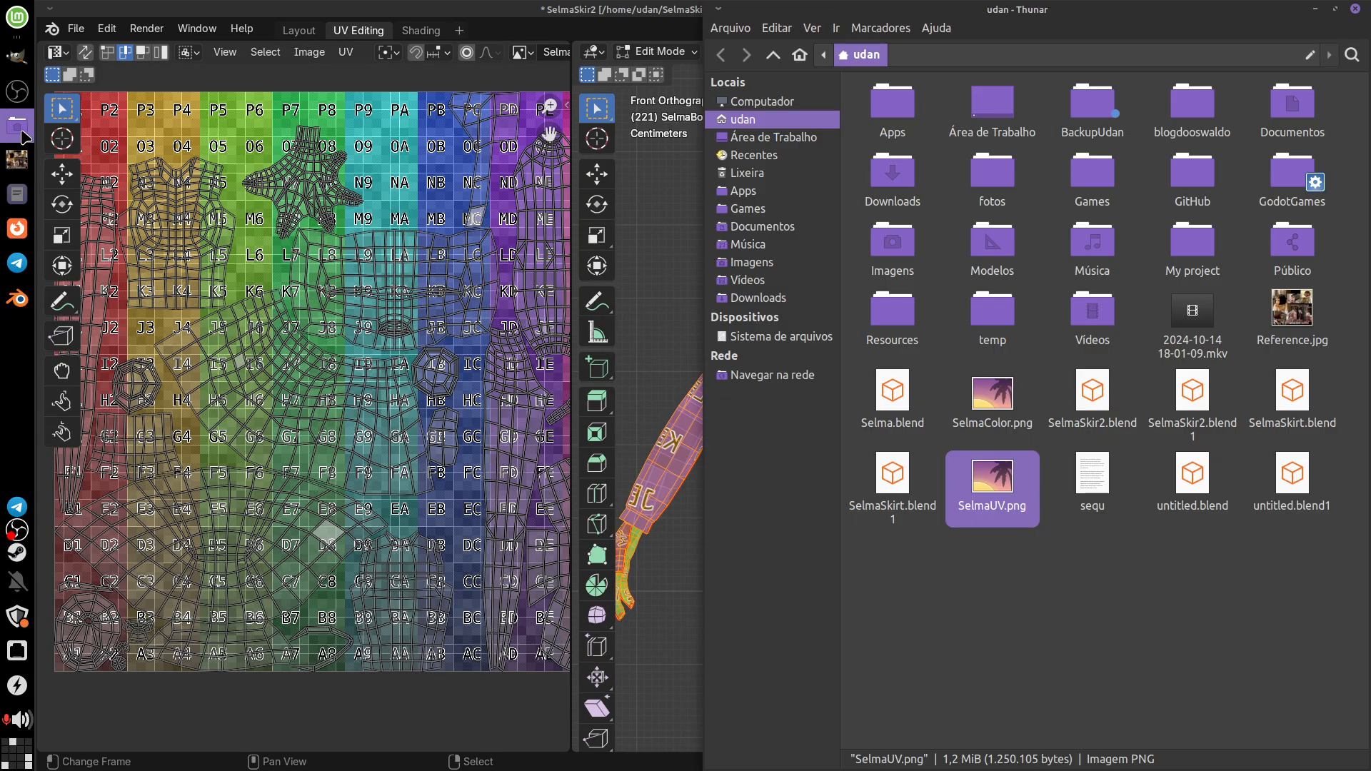
pyautogui.click(1049, 607)
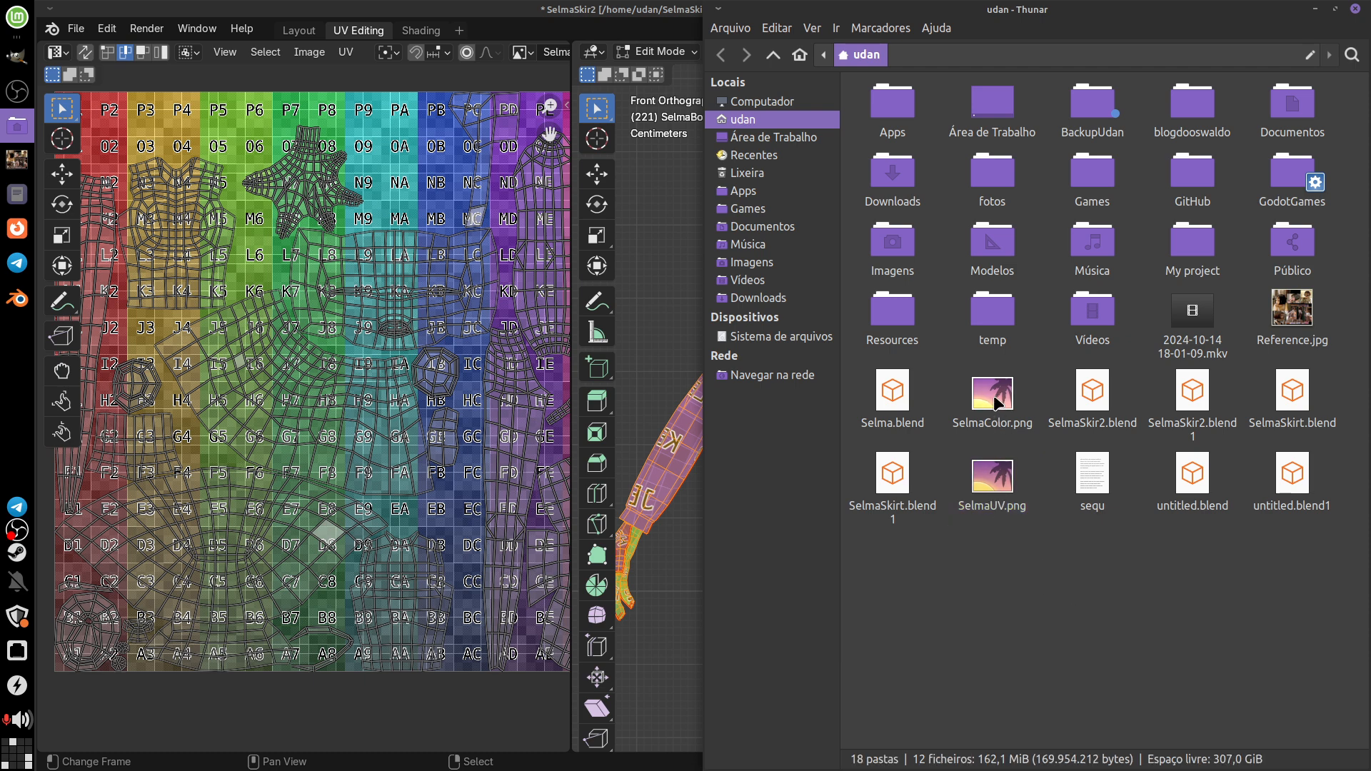
pyautogui.rightClick(996, 402)
pyautogui.moveTo(1040, 433)
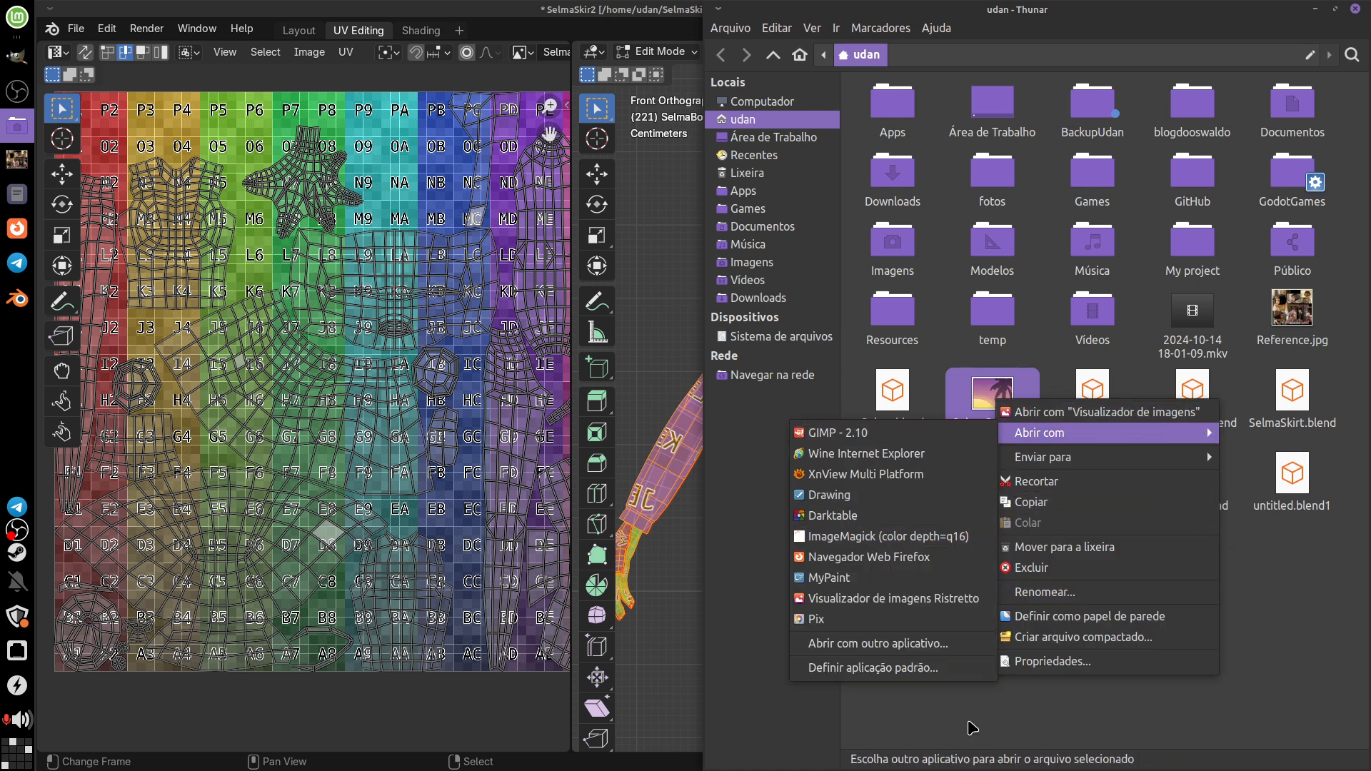
pyautogui.click(860, 660)
pyautogui.click(17, 55)
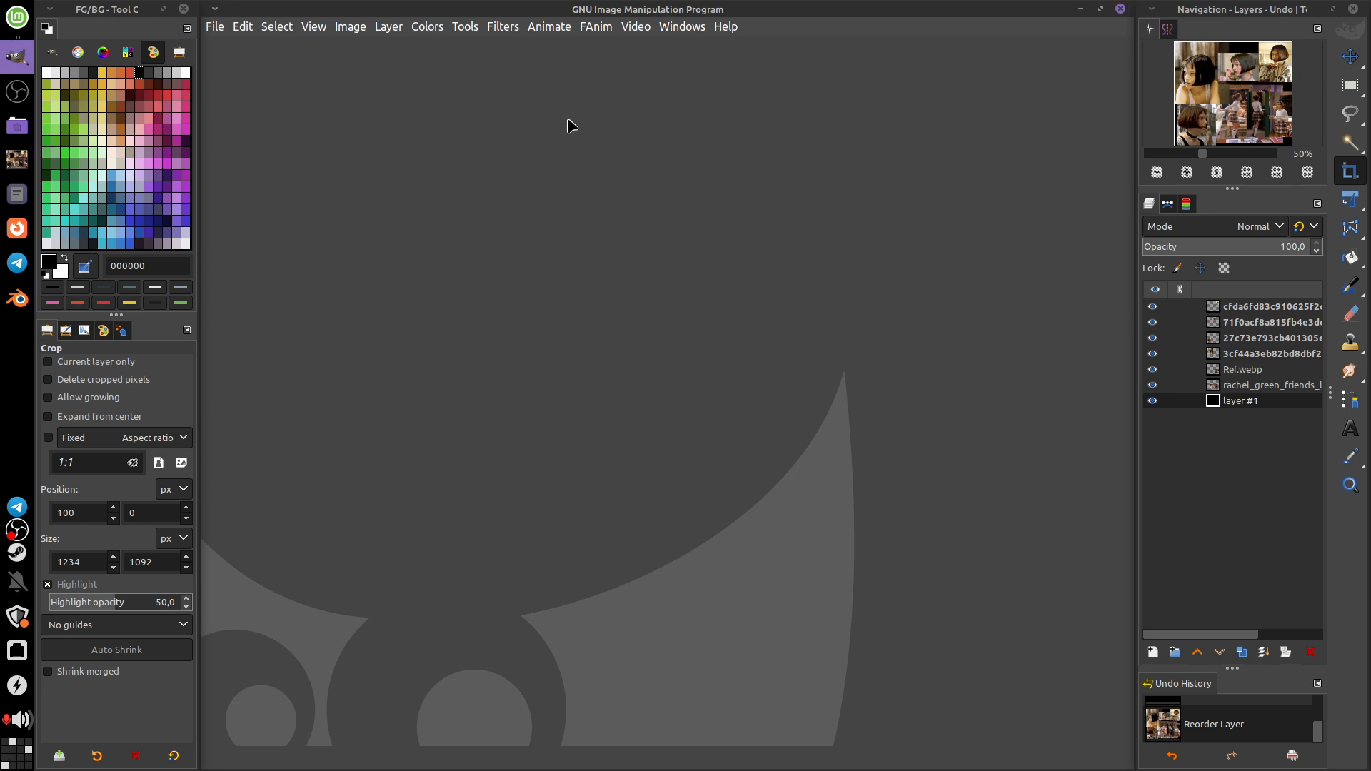
pyautogui.click(213, 26)
pyautogui.click(297, 88)
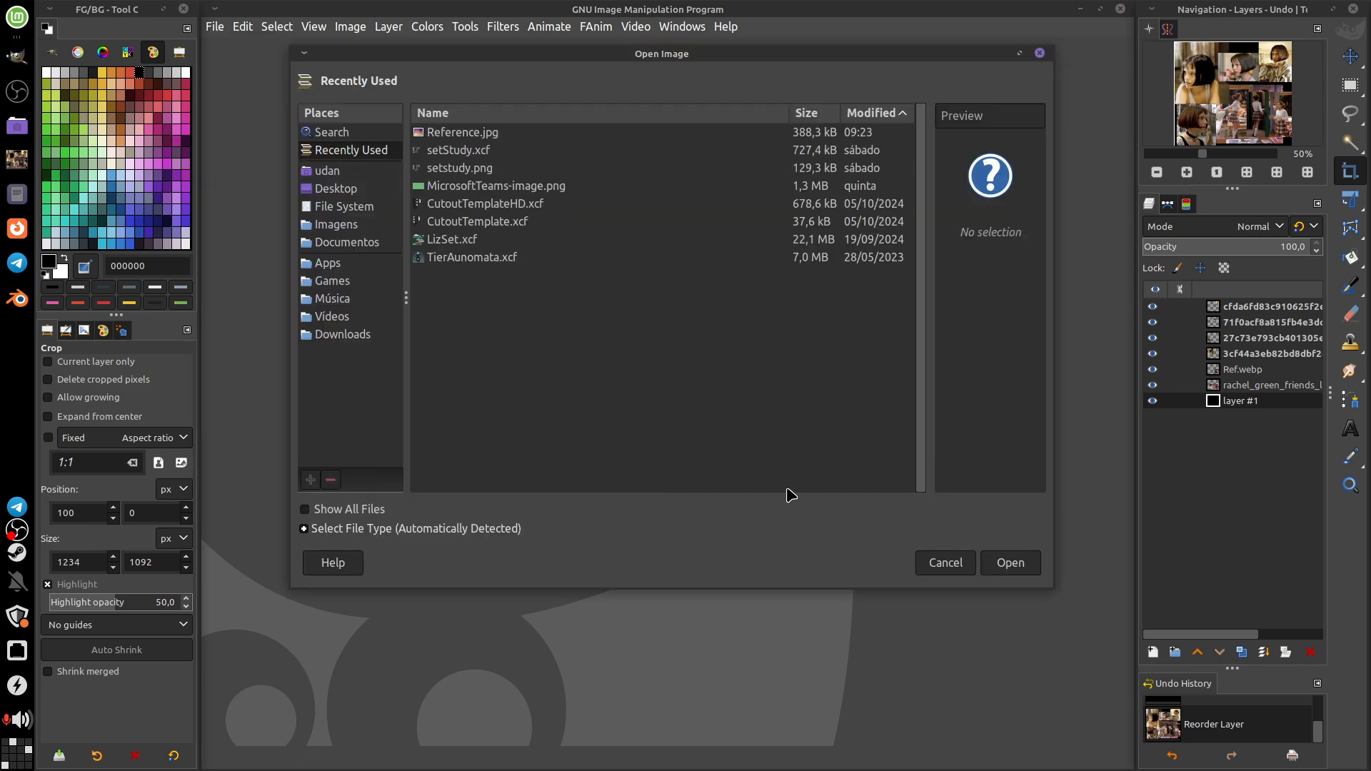
pyautogui.click(949, 564)
# - Open SelmaColor.png in GIMP straight from the file manager's home folder
pyautogui.click(17, 126)
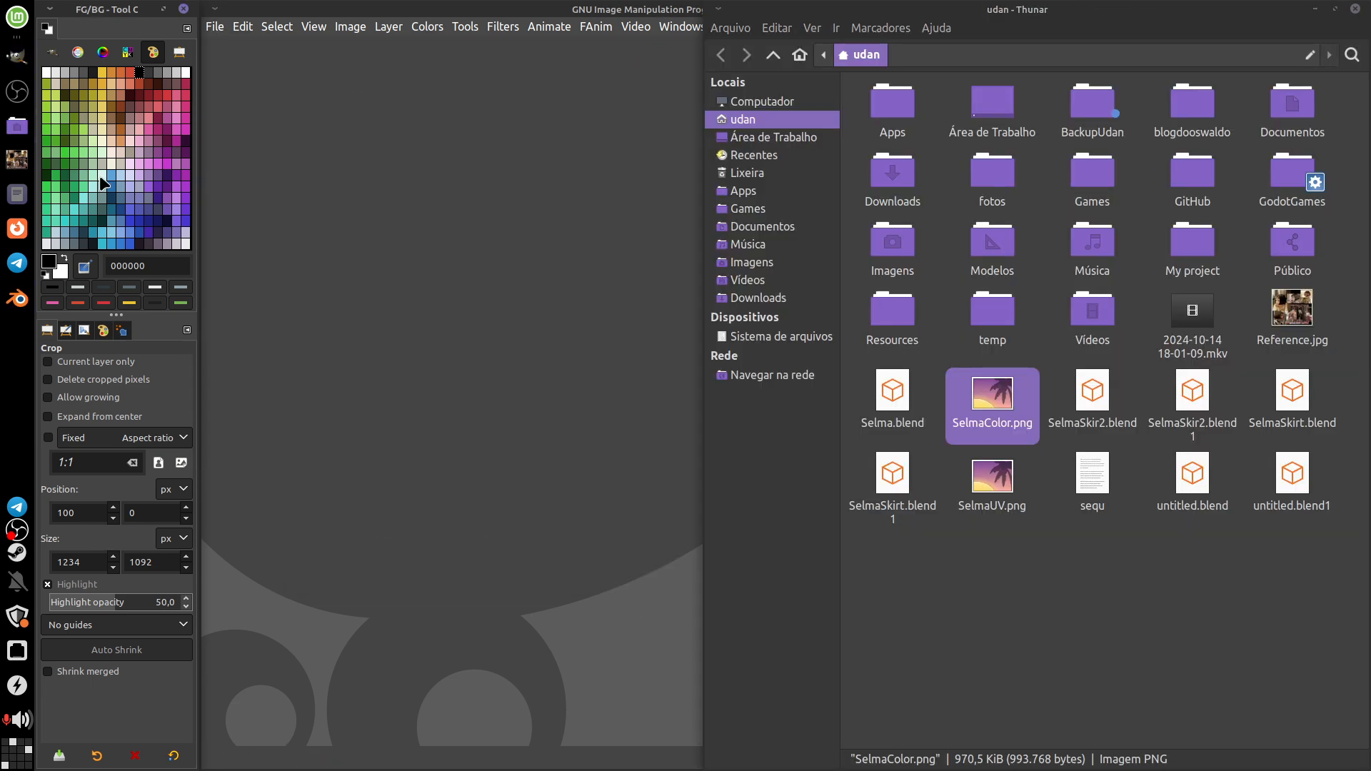
pyautogui.moveTo(1003, 442); pyautogui.dragTo(559, 719)
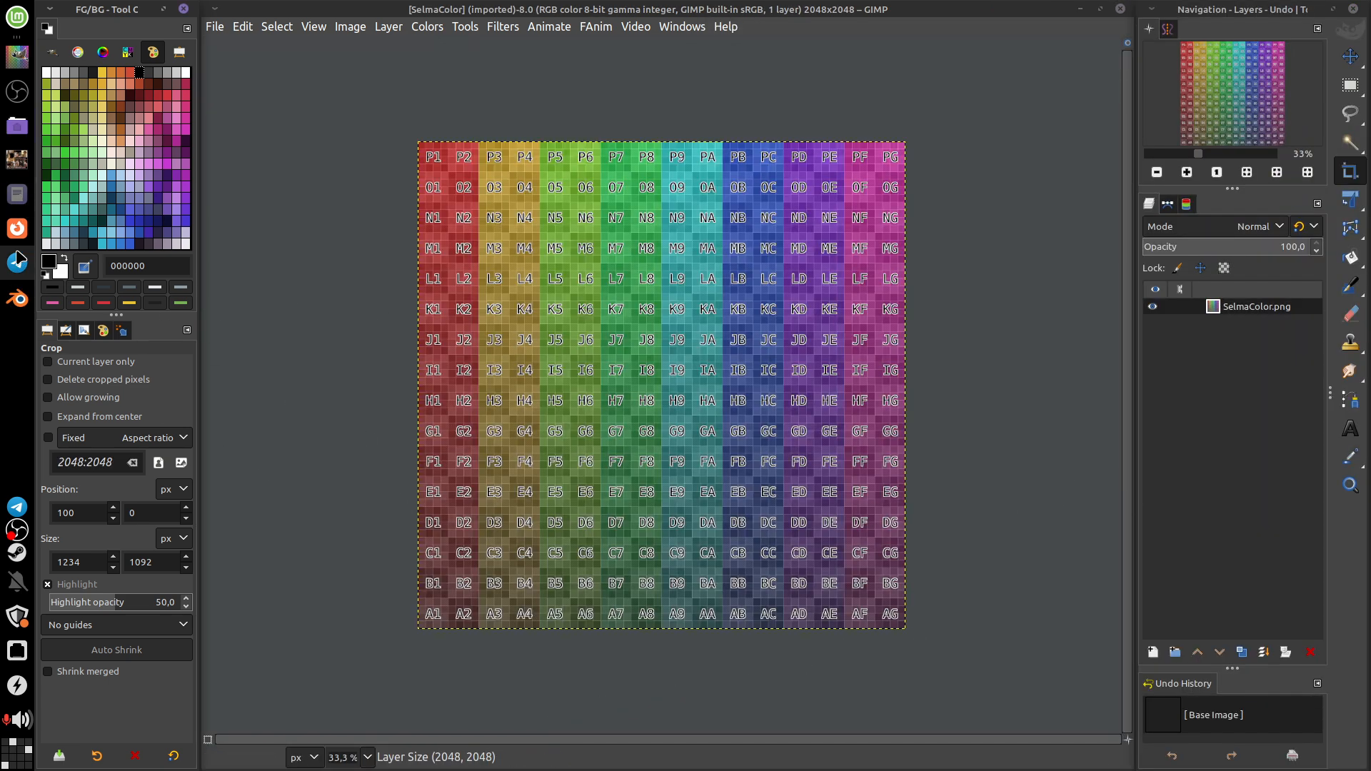
# - Add SelmaUV.png from the file manager as a layer above SelmaColor.png, and delete that layer again
pyautogui.click(17, 126)
pyautogui.moveTo(1084, 23); pyautogui.dragTo(563, 104)
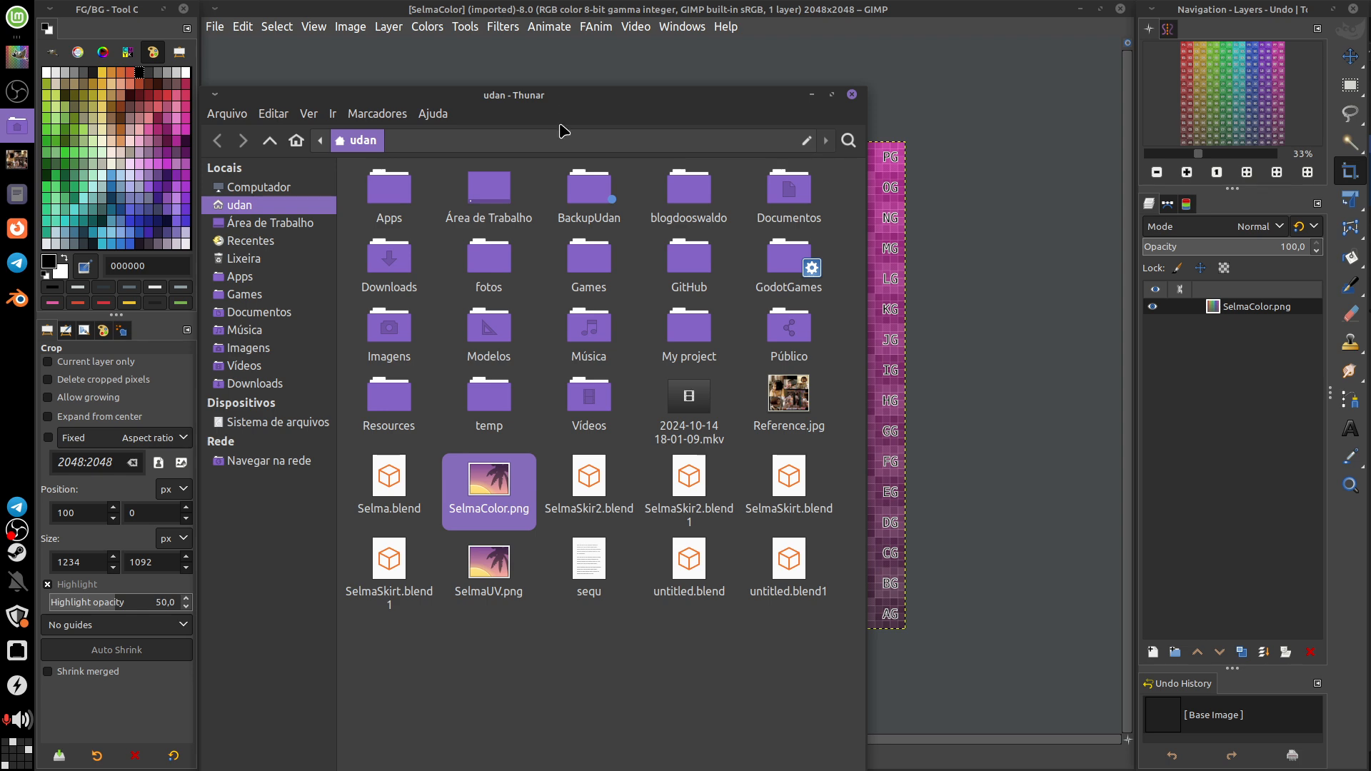
pyautogui.moveTo(489, 564); pyautogui.dragTo(880, 344)
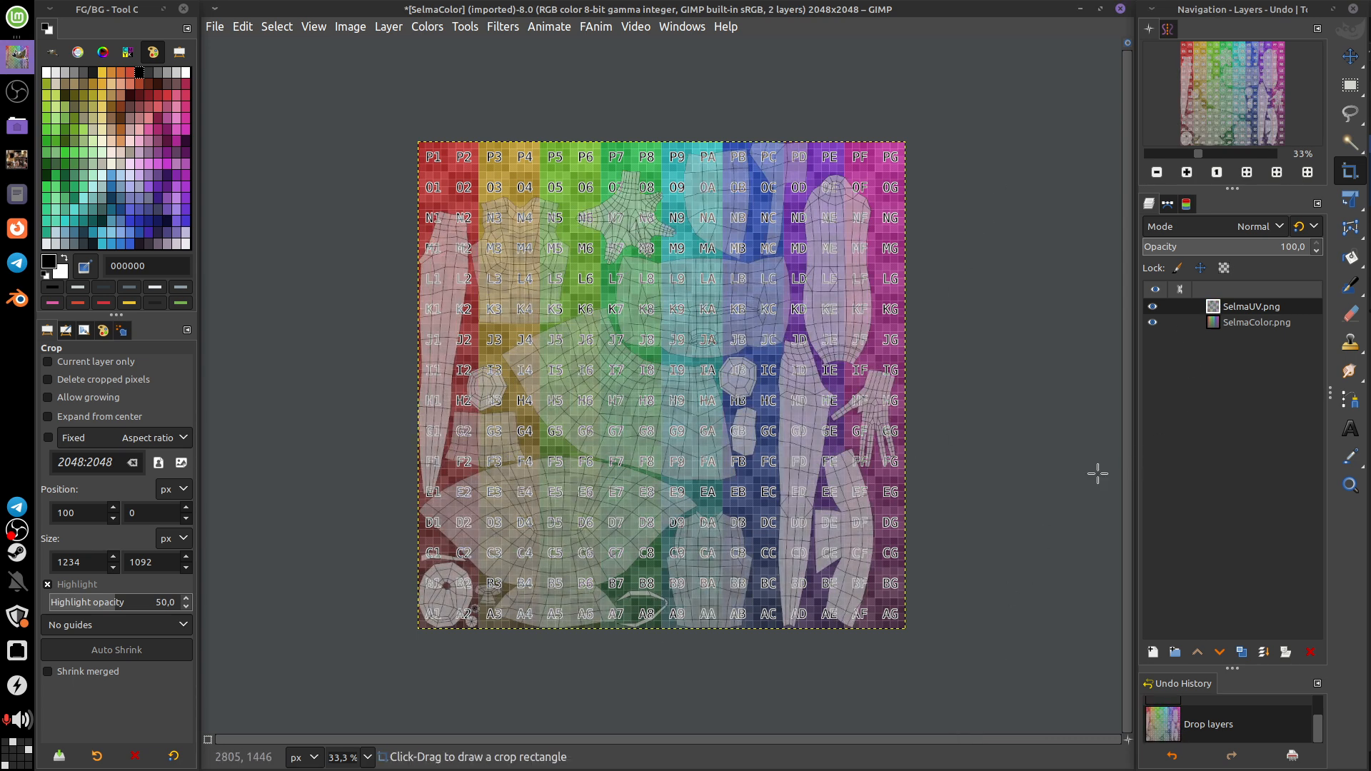
pyautogui.click(1310, 652)
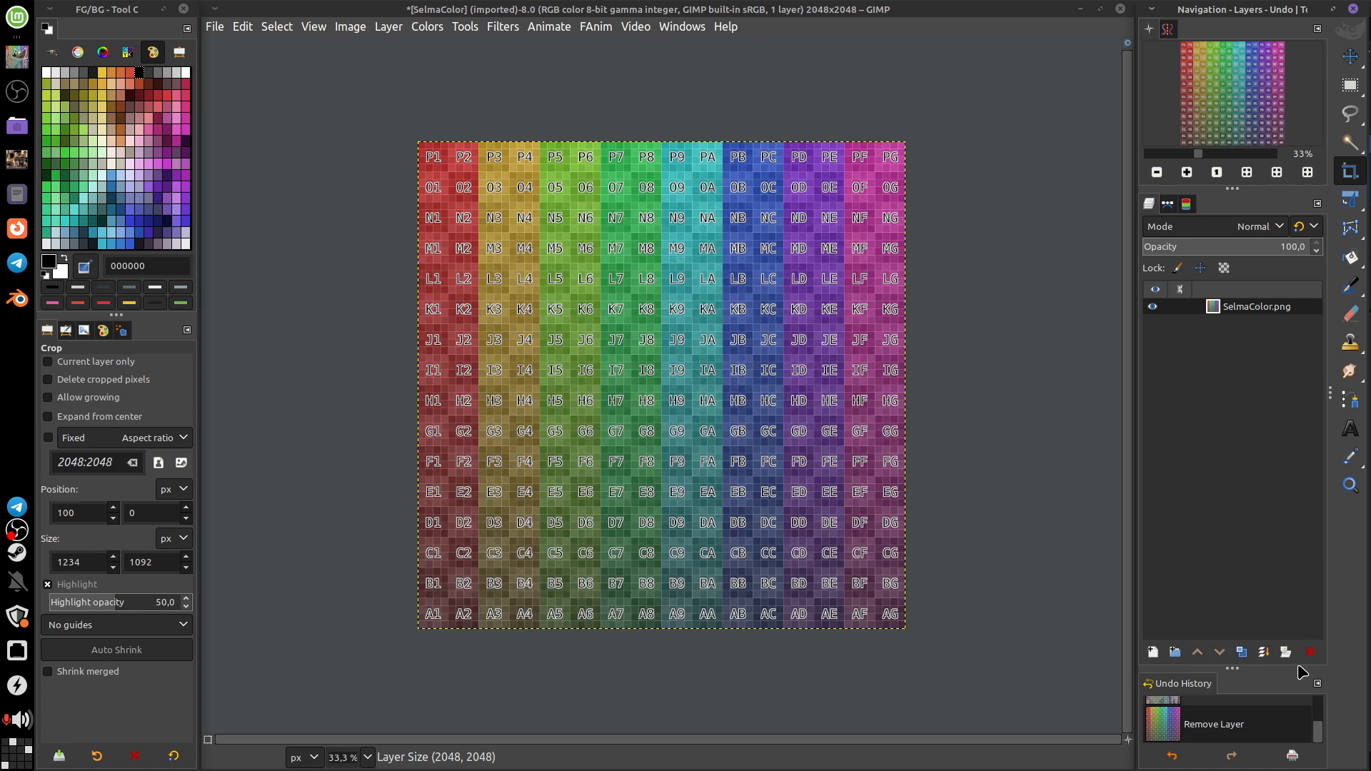
# - Open SelmaUV.png from the home folder as a new layer above SelmaColor.png
pyautogui.click(214, 26)
pyautogui.click(337, 107)
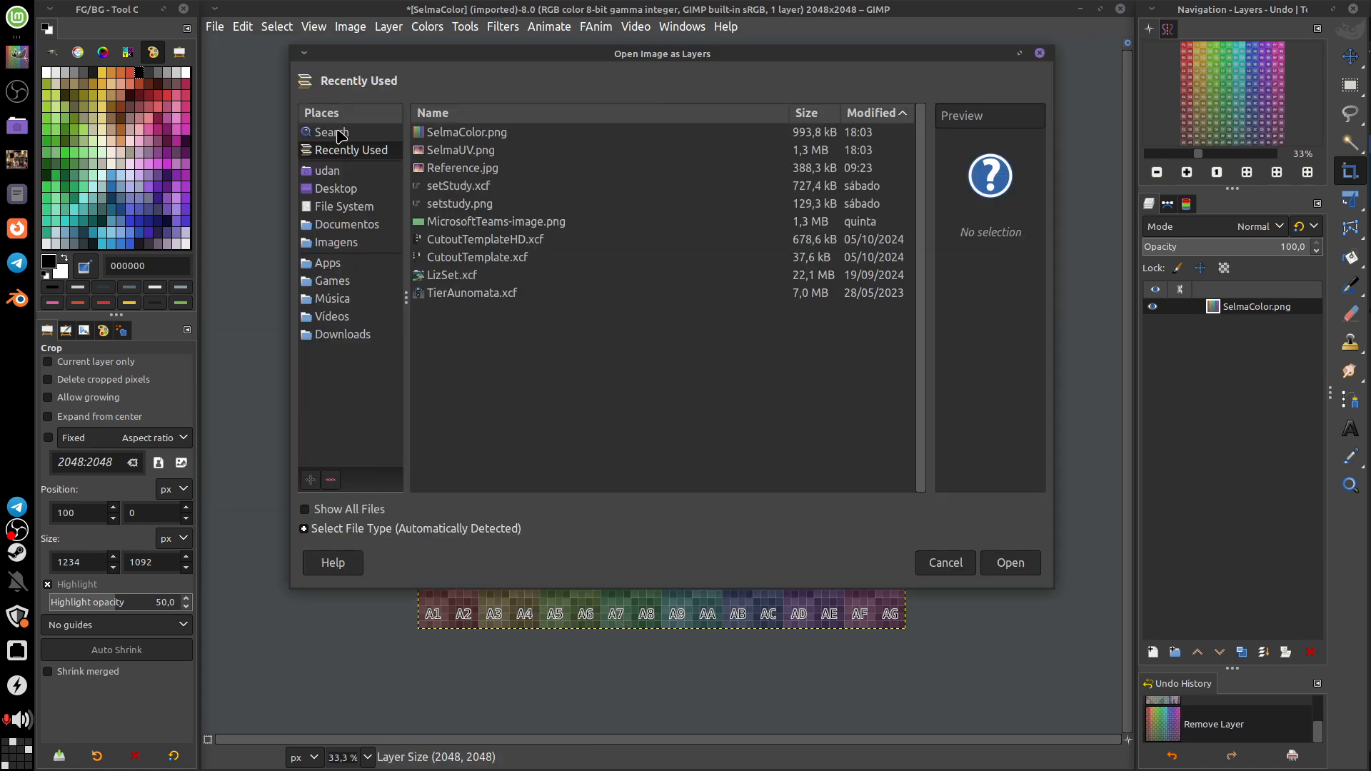
pyautogui.click(360, 171)
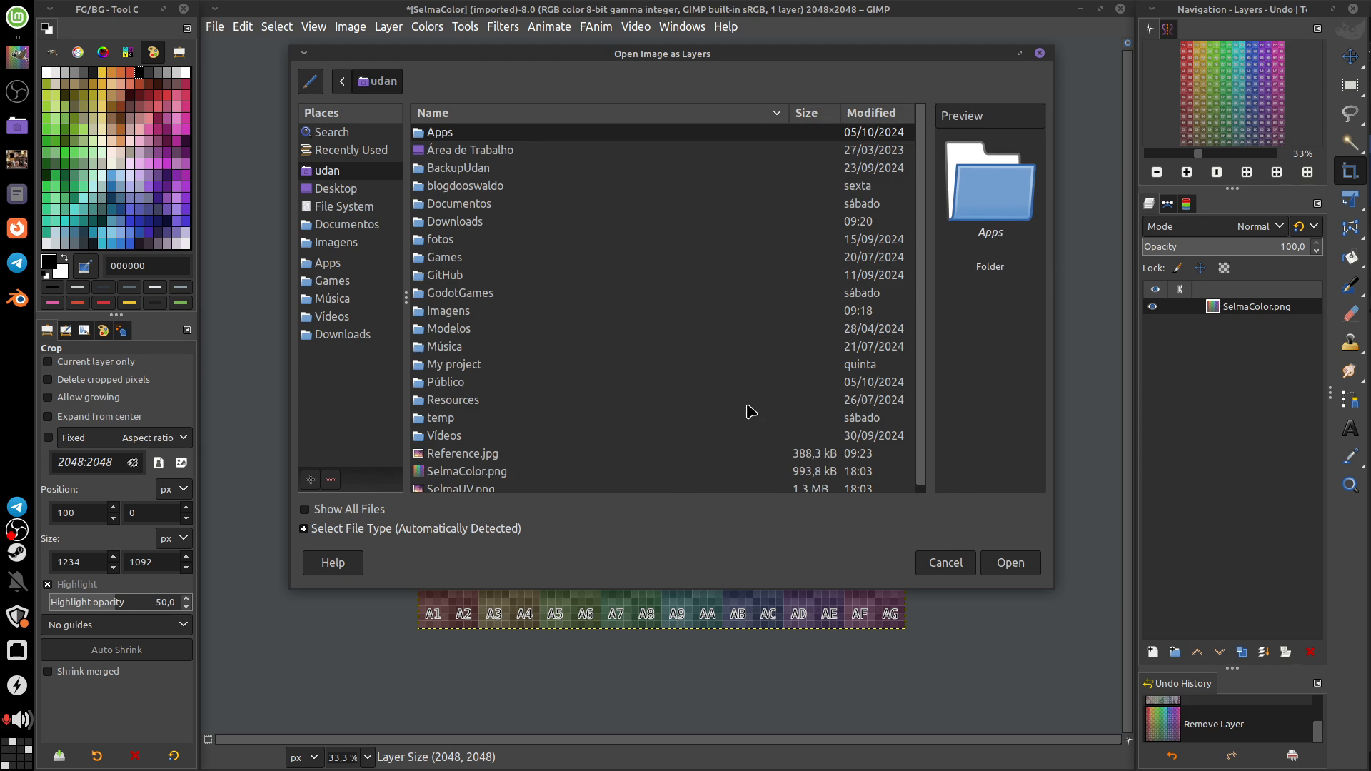
pyautogui.scroll(-1, 921, 386)
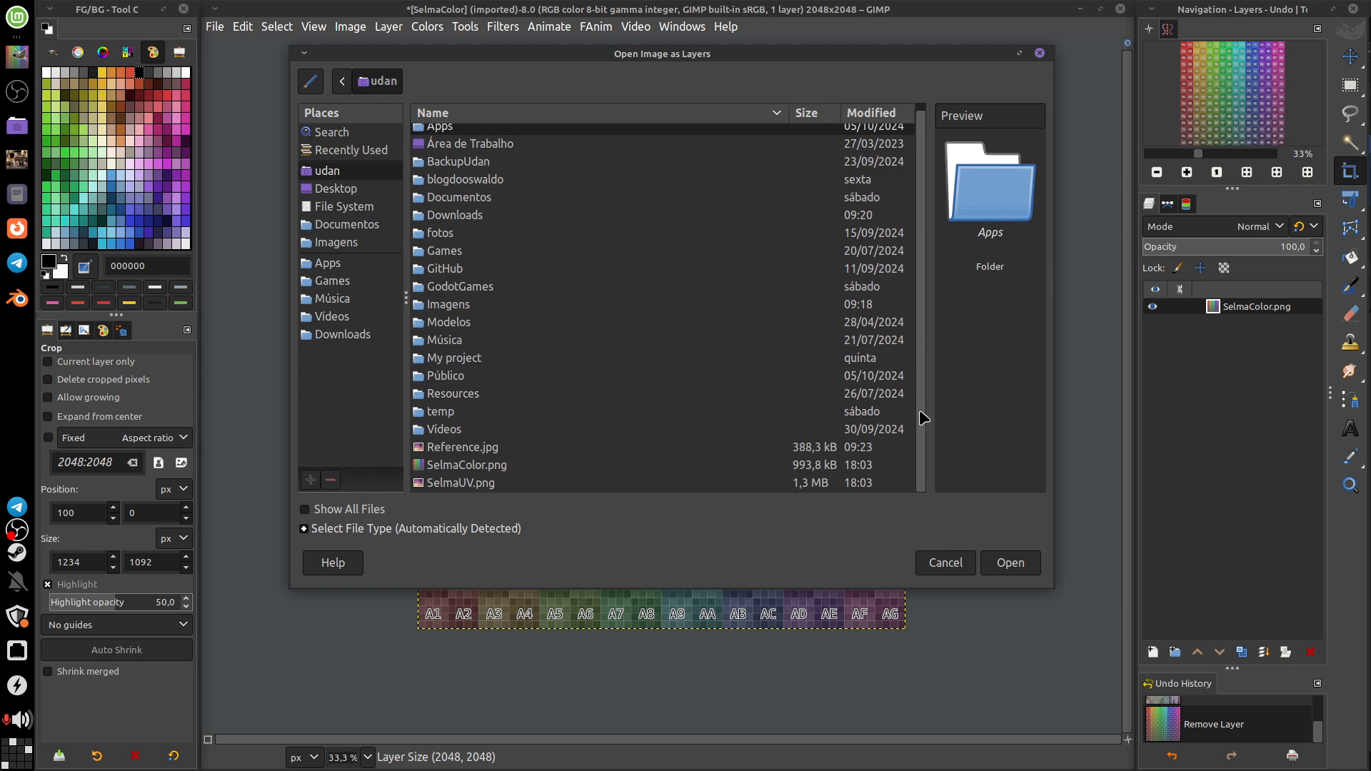
pyautogui.click(482, 487)
pyautogui.click(1024, 569)
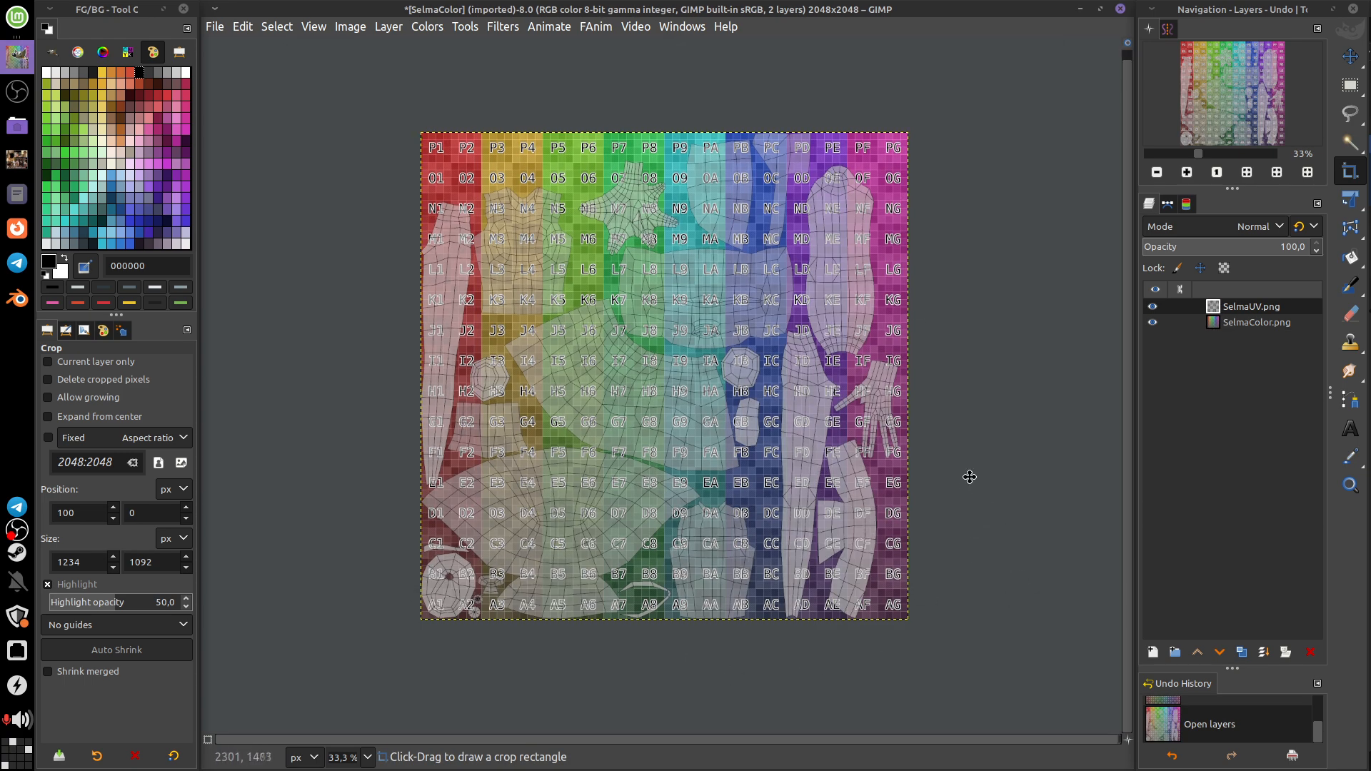
# - Lock the pixels, position and alpha channel of the SelmaUV.png layer, keeping its opacity at 100
pyautogui.scroll(3, 958, 441)
pyautogui.scroll(-2, 957, 441)
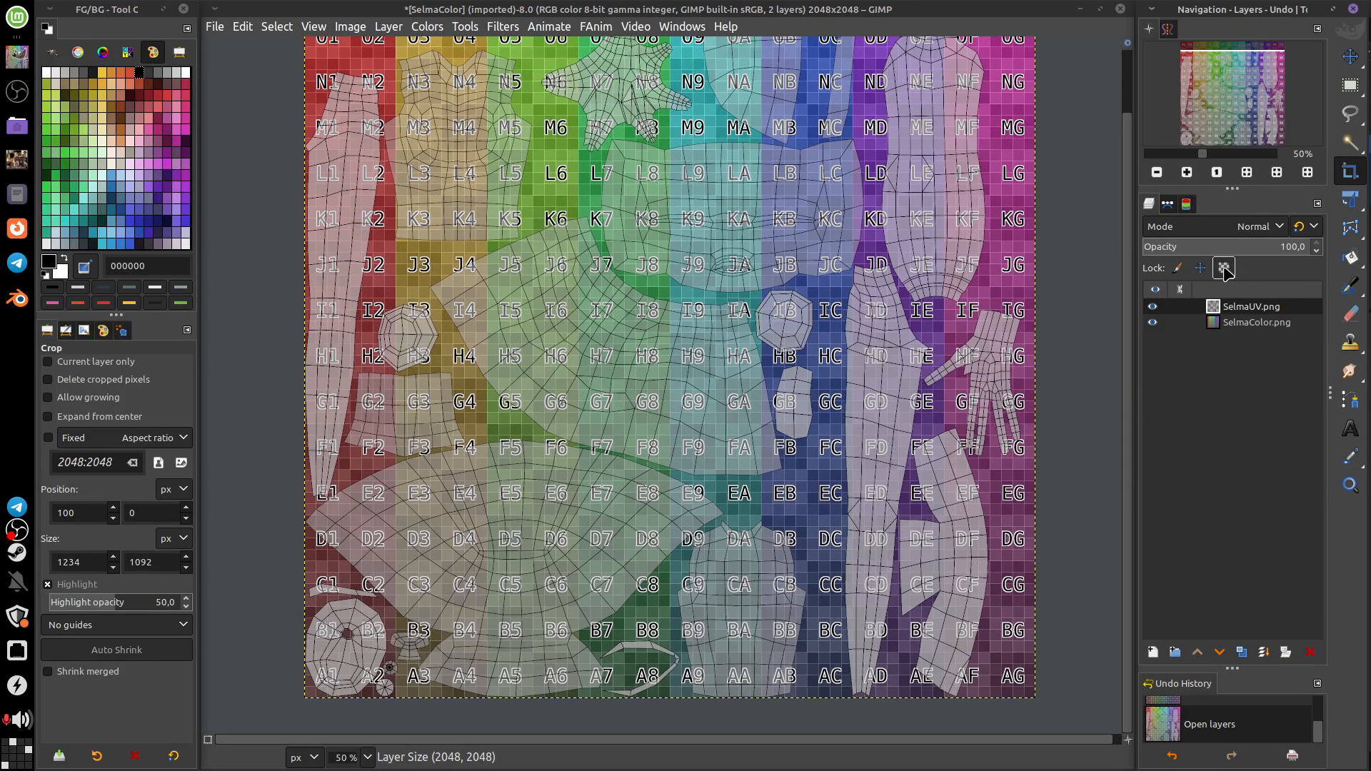
pyautogui.click(1177, 268)
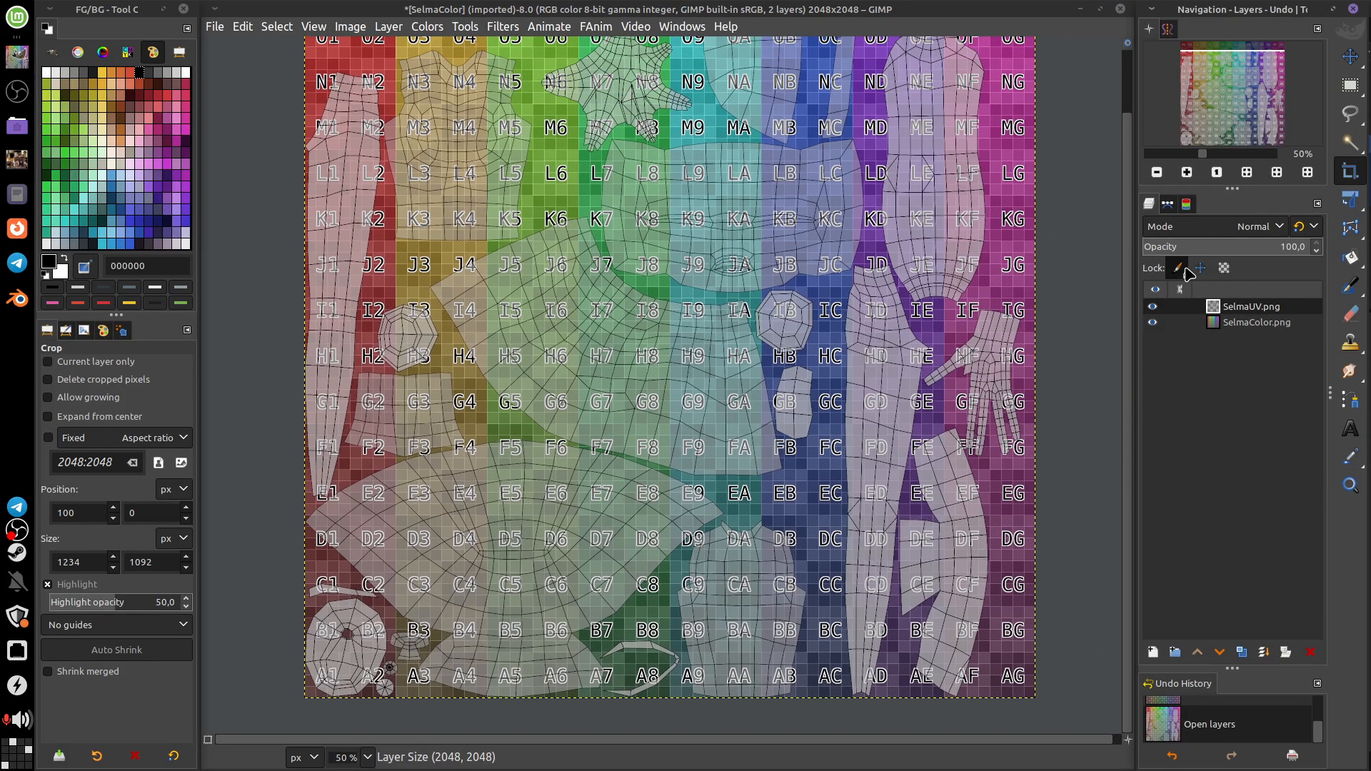
pyautogui.click(1200, 268)
pyautogui.click(1223, 268)
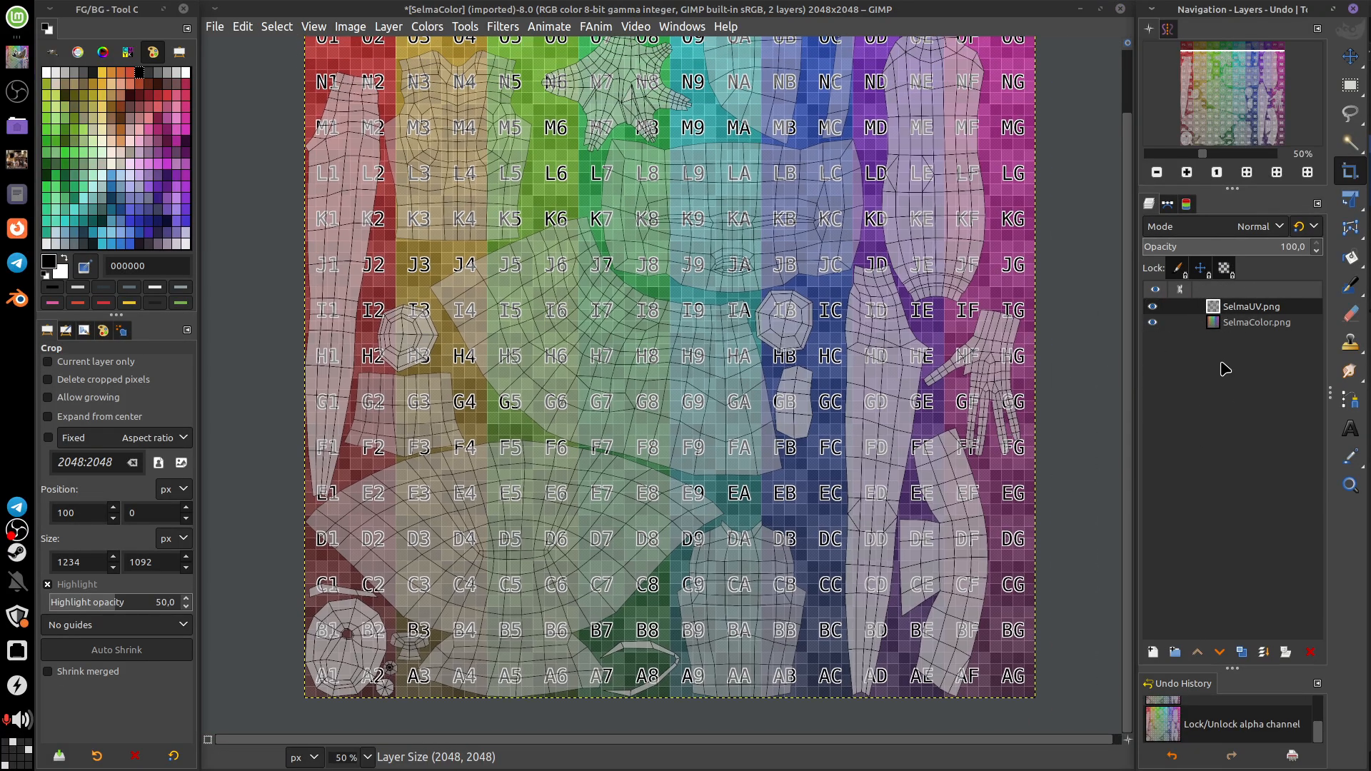
pyautogui.moveTo(1264, 247); pyautogui.dragTo(1330, 257)
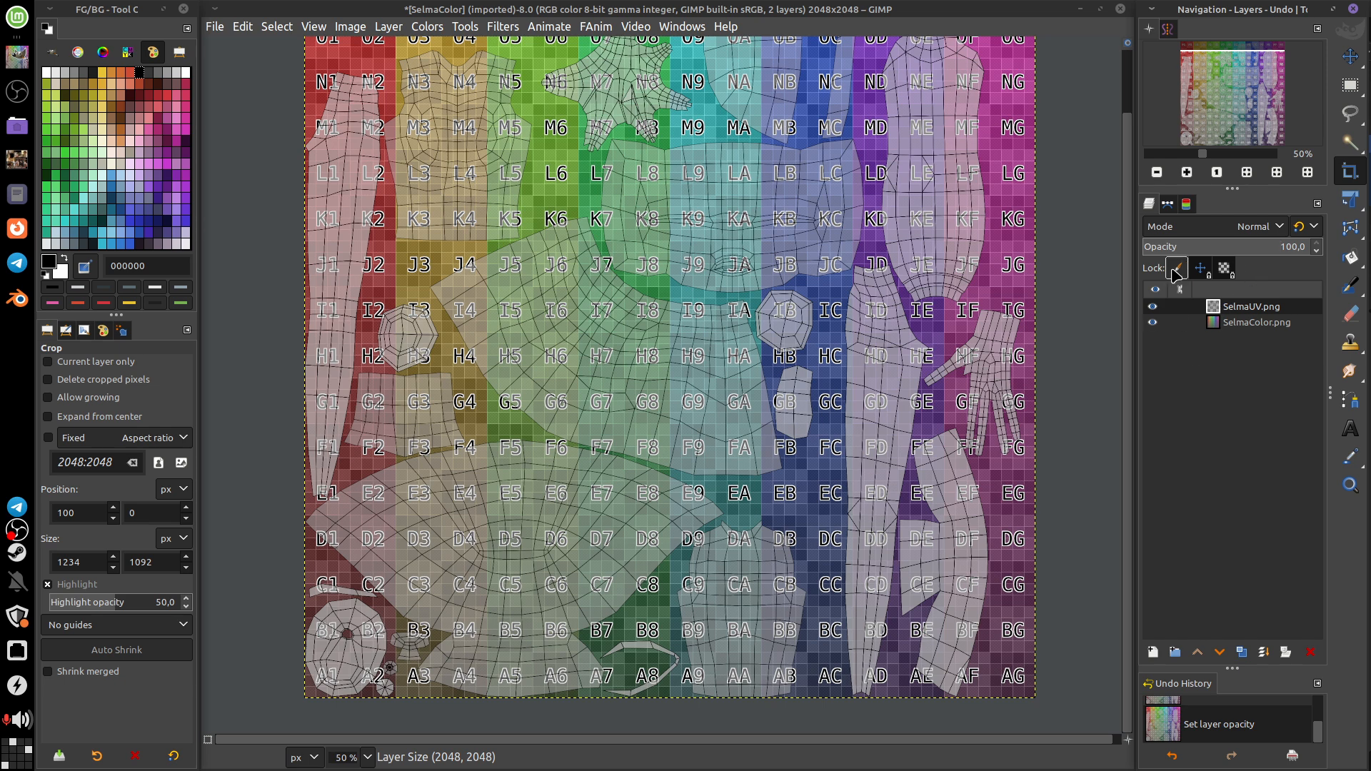
pyautogui.click(1261, 324)
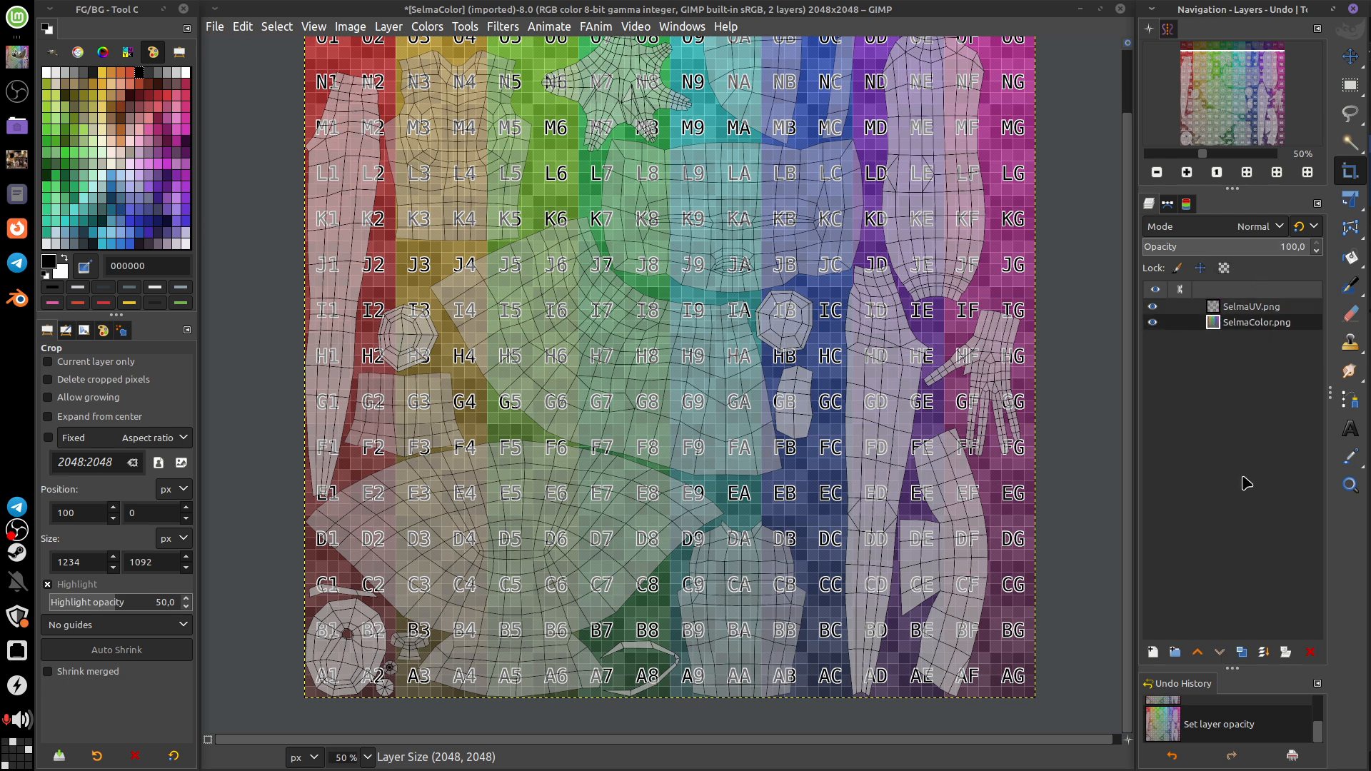
# - Rename the two layers to SelmaUV and SelmaColor, without the .png extension
pyautogui.click(1269, 308)
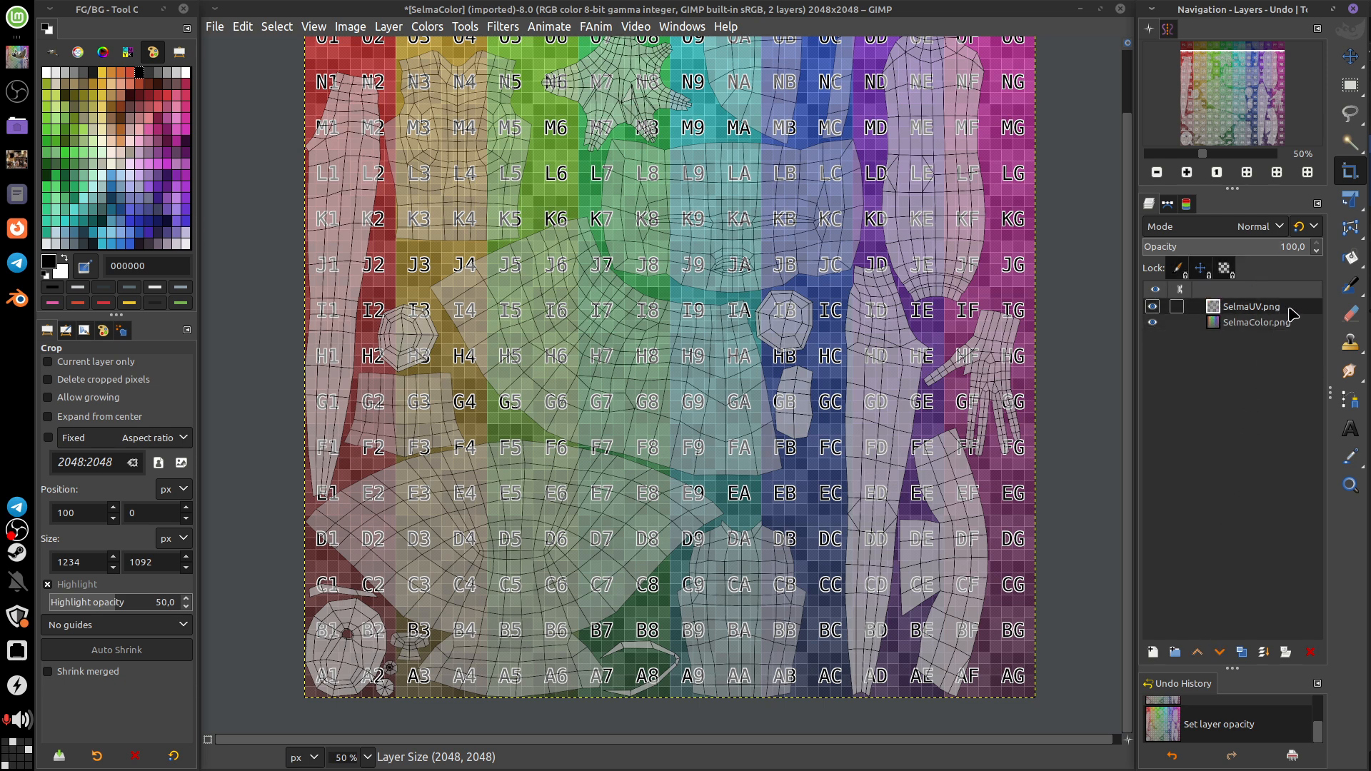
pyautogui.doubleClick(1283, 311)
pyautogui.click(1288, 307)
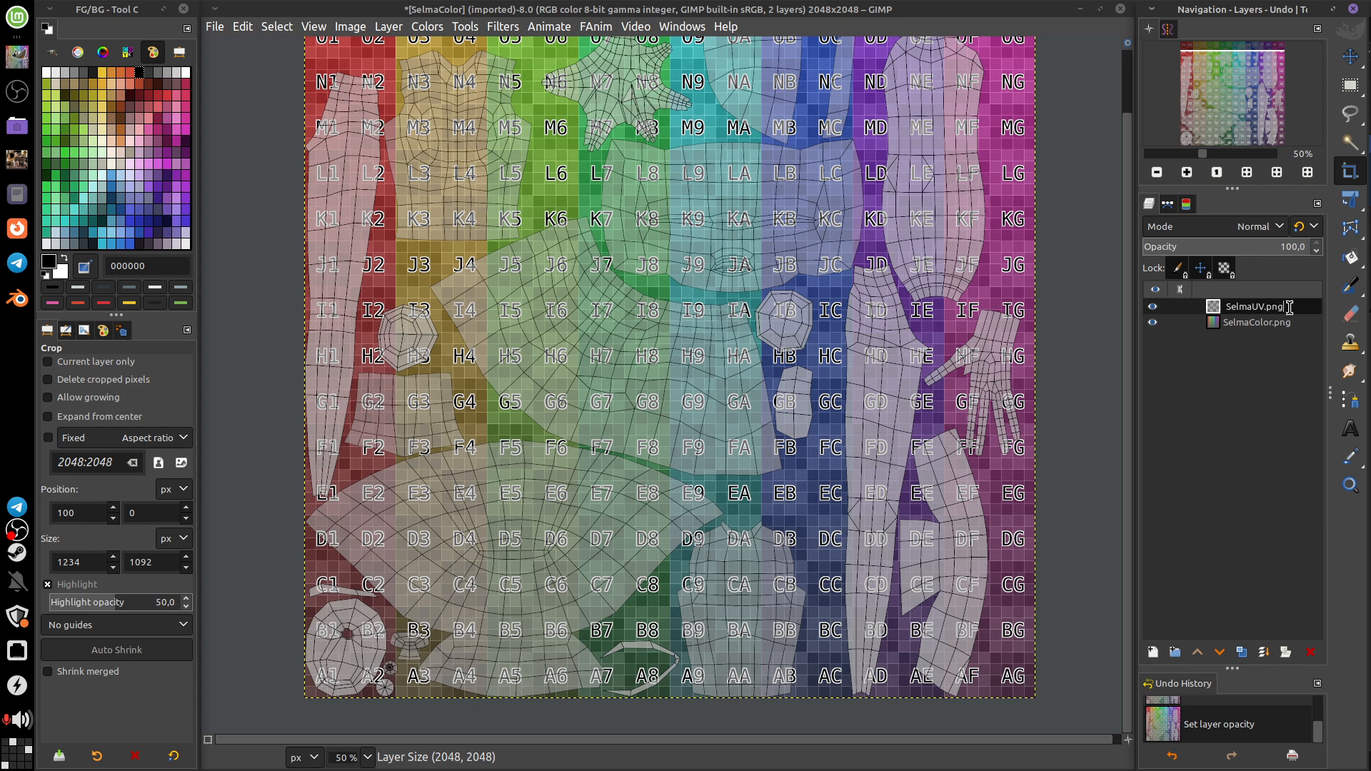
pyautogui.press('Return')
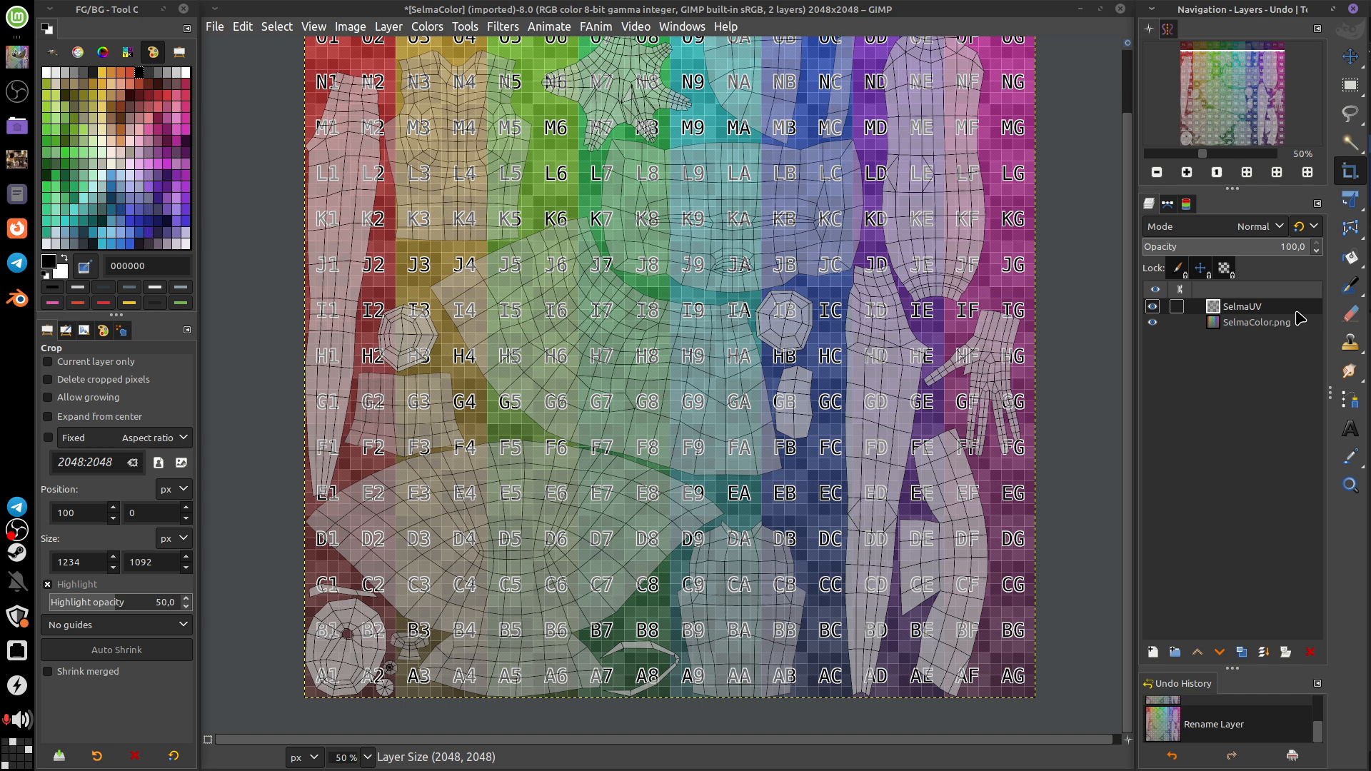
pyautogui.click(1287, 322)
pyautogui.doubleClick(1288, 323)
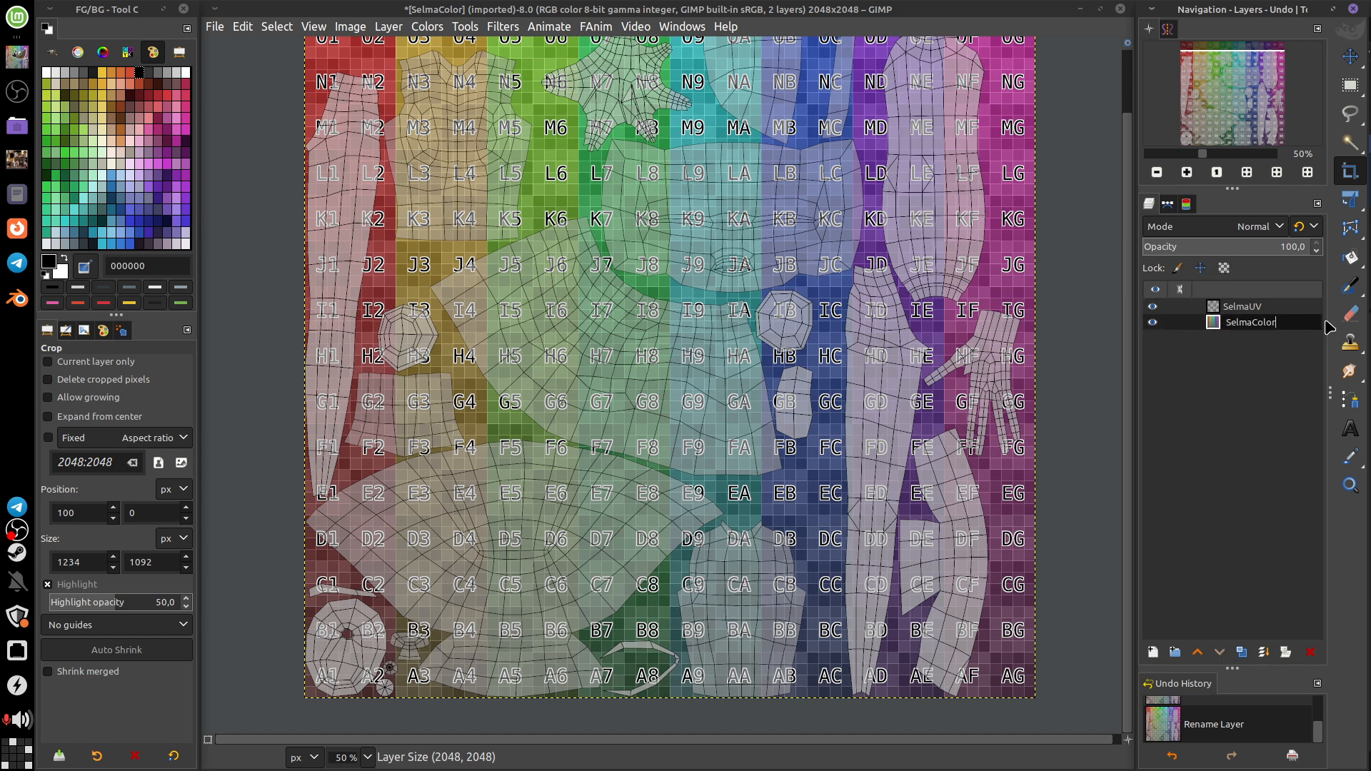
pyautogui.press('Return')
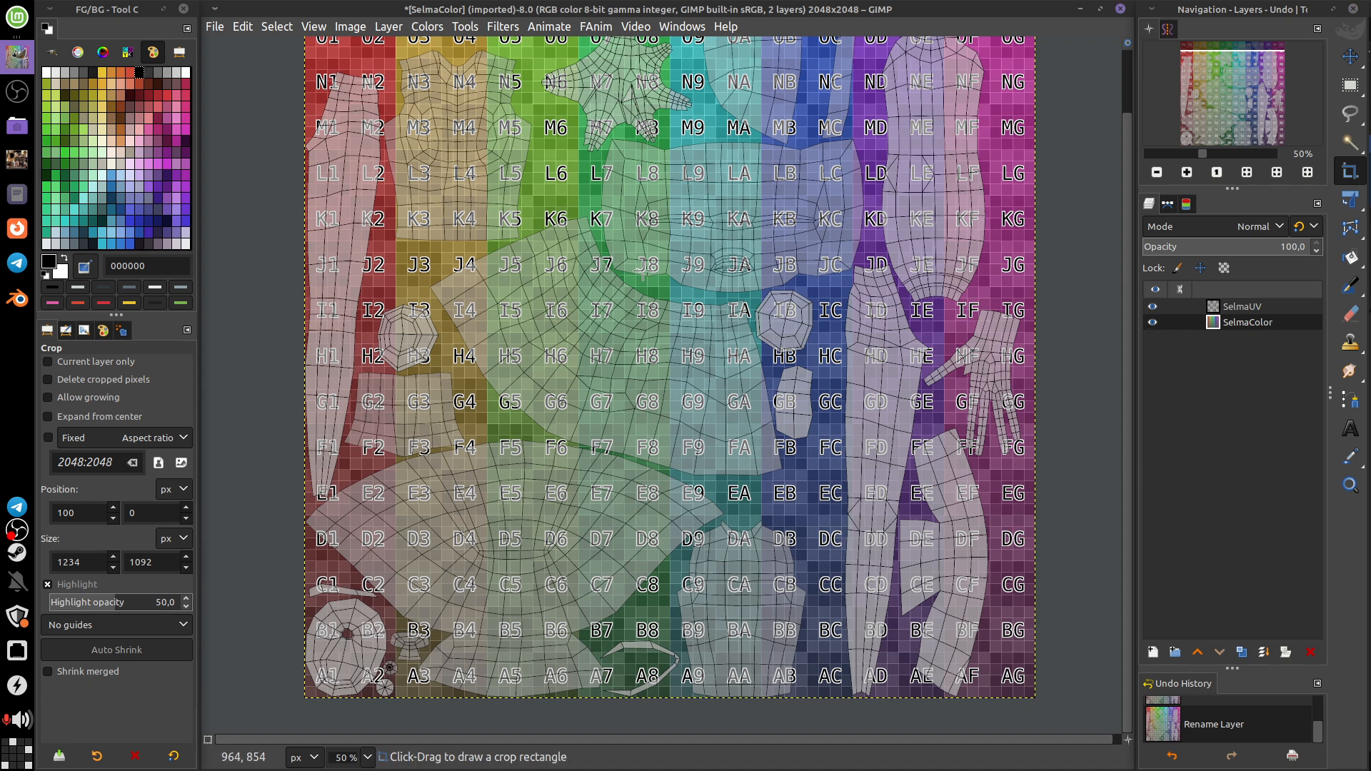
# - Fill the SelmaColor layer with the grey-blue foreground colour 5e6d75 from the palette
pyautogui.click(76, 245)
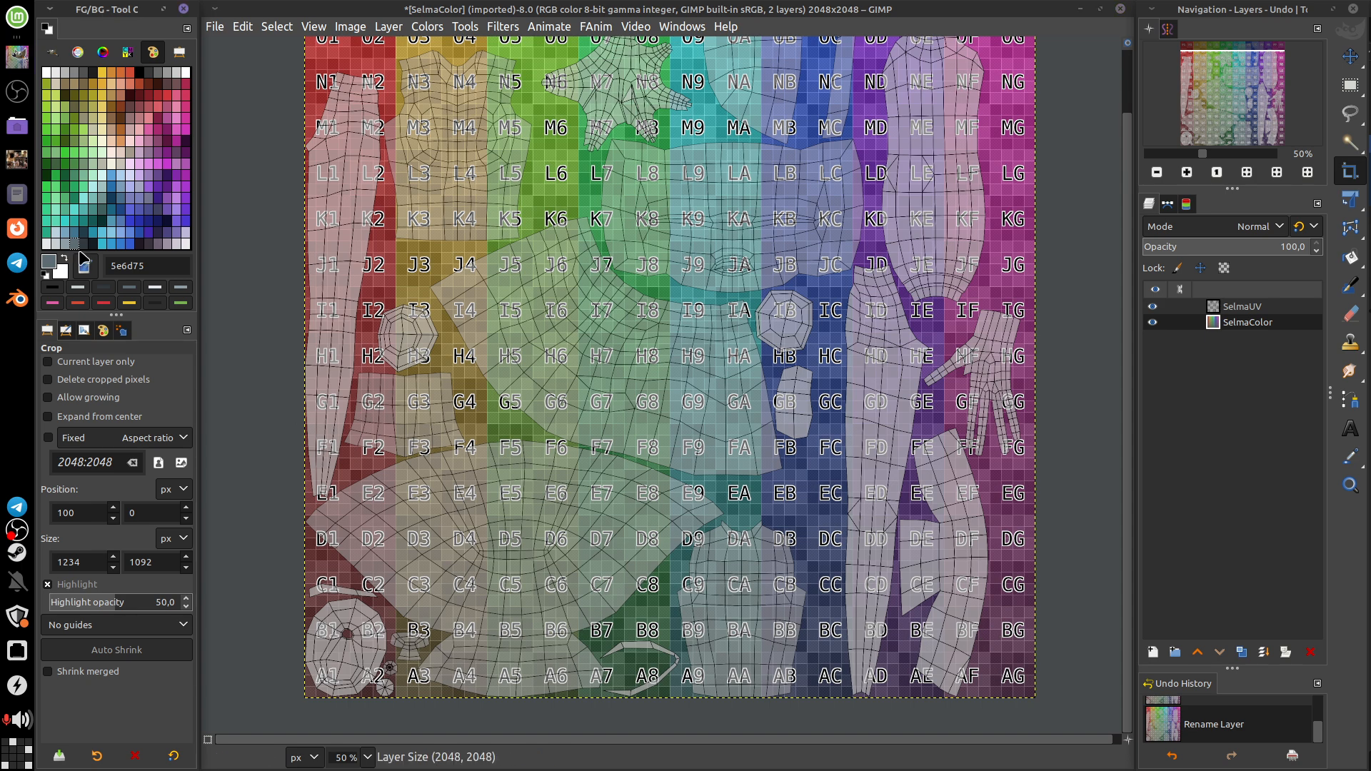
pyautogui.click(243, 27)
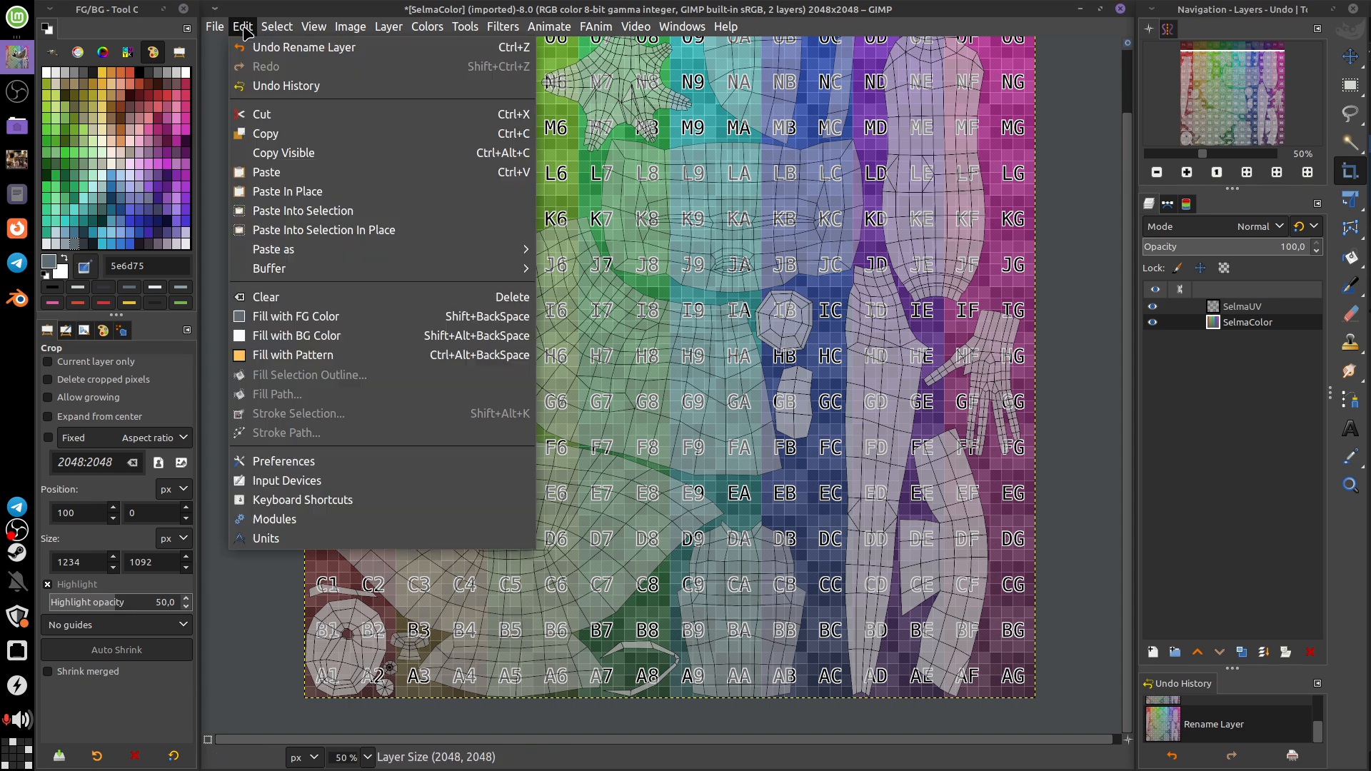
pyautogui.click(362, 323)
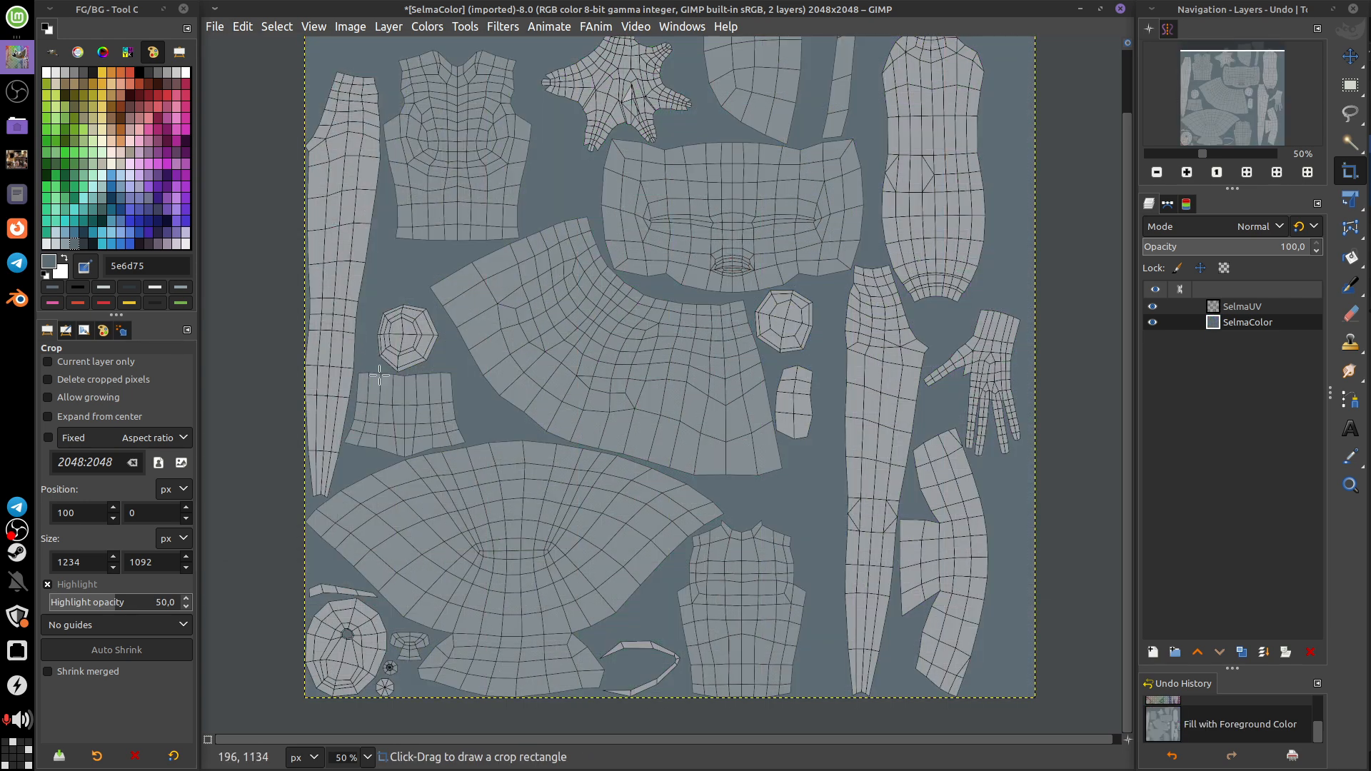
pyautogui.scroll(3, 1039, 553)
pyautogui.moveTo(1026, 543); pyautogui.dragTo(1031, 514)
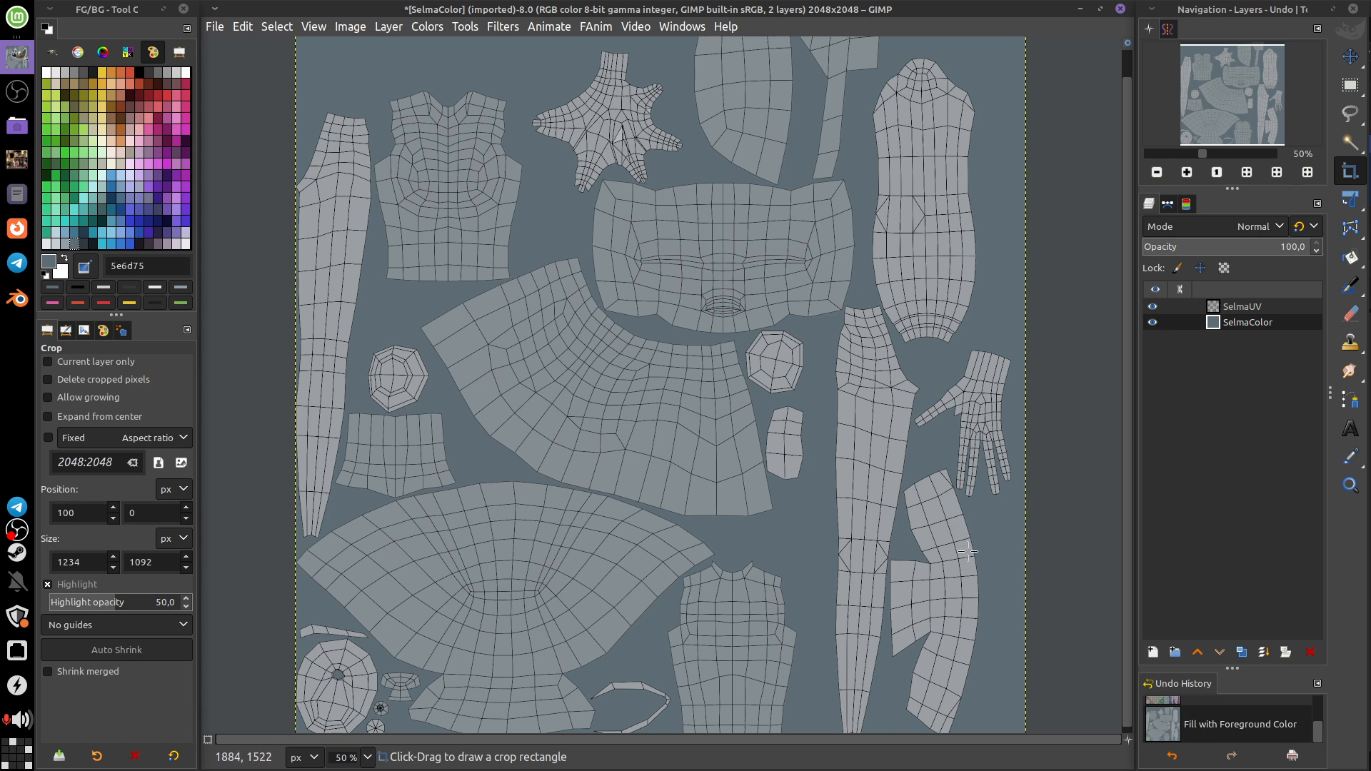
pyautogui.moveTo(960, 542); pyautogui.dragTo(958, 521)
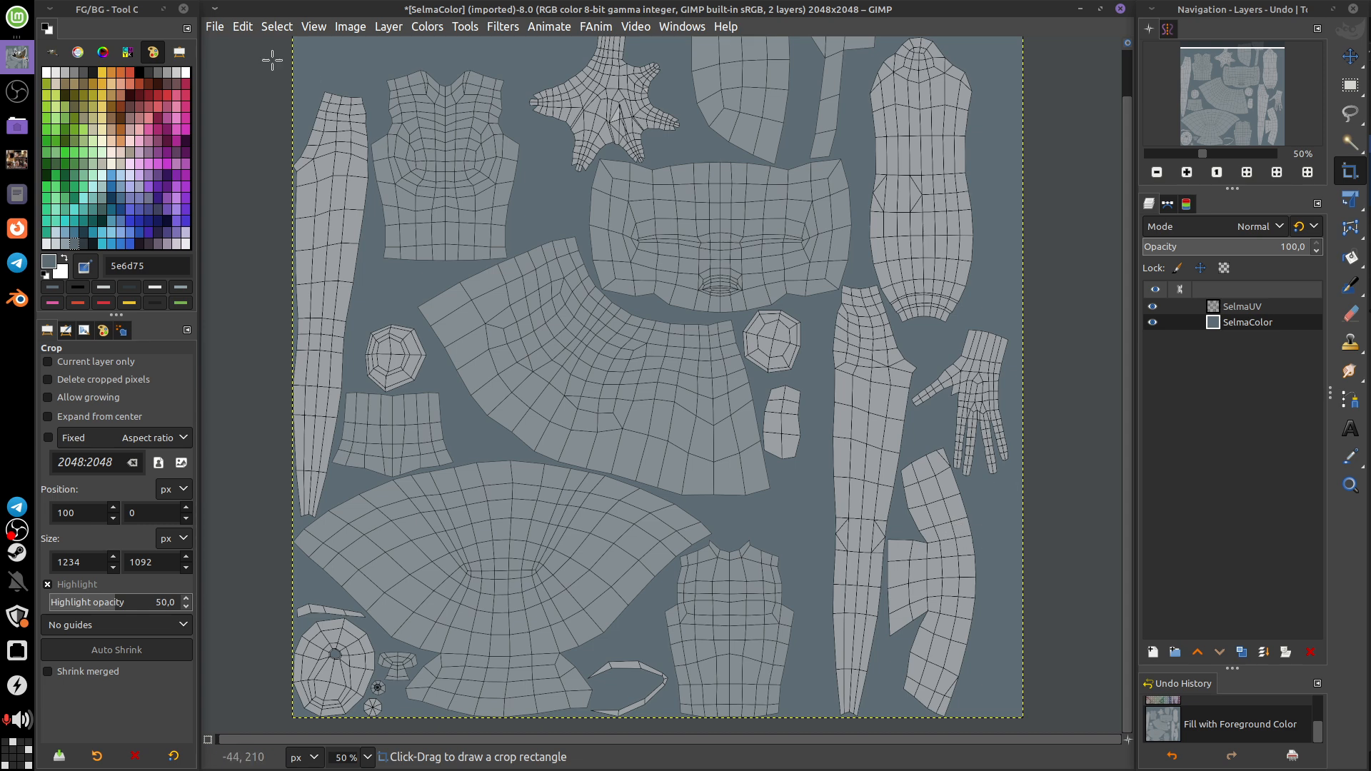
# - Save the layered image as SelmaColor.xcf in the home folder
pyautogui.click(215, 26)
pyautogui.click(216, 29)
pyautogui.click(216, 28)
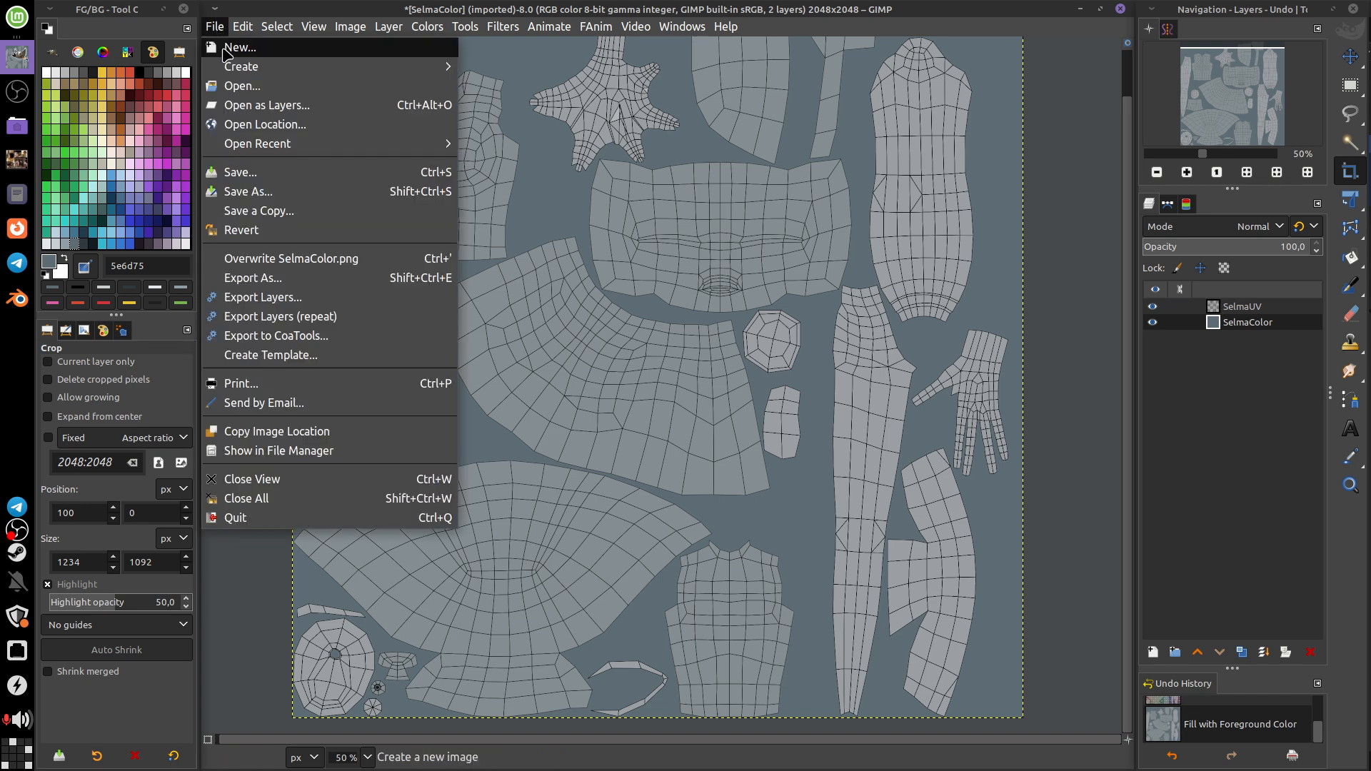
pyautogui.click(333, 195)
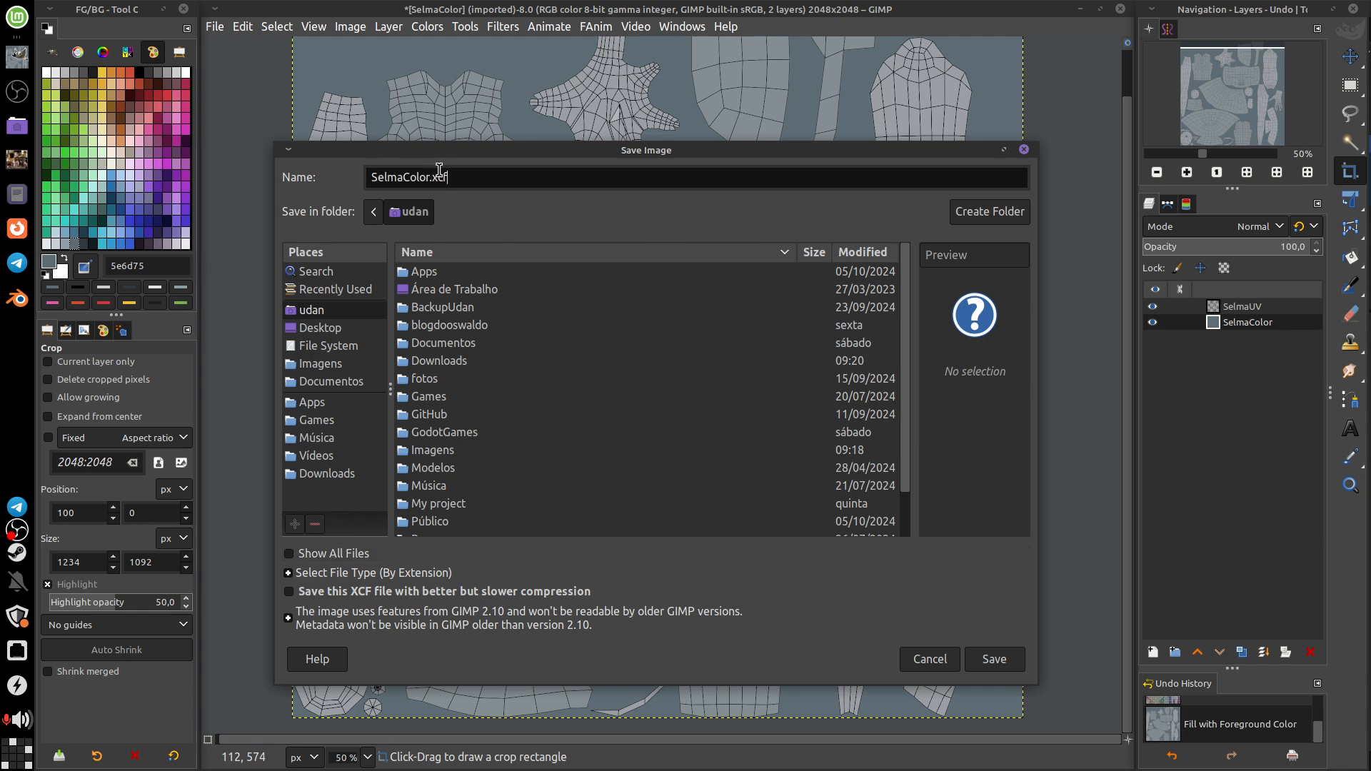
pyautogui.click(998, 659)
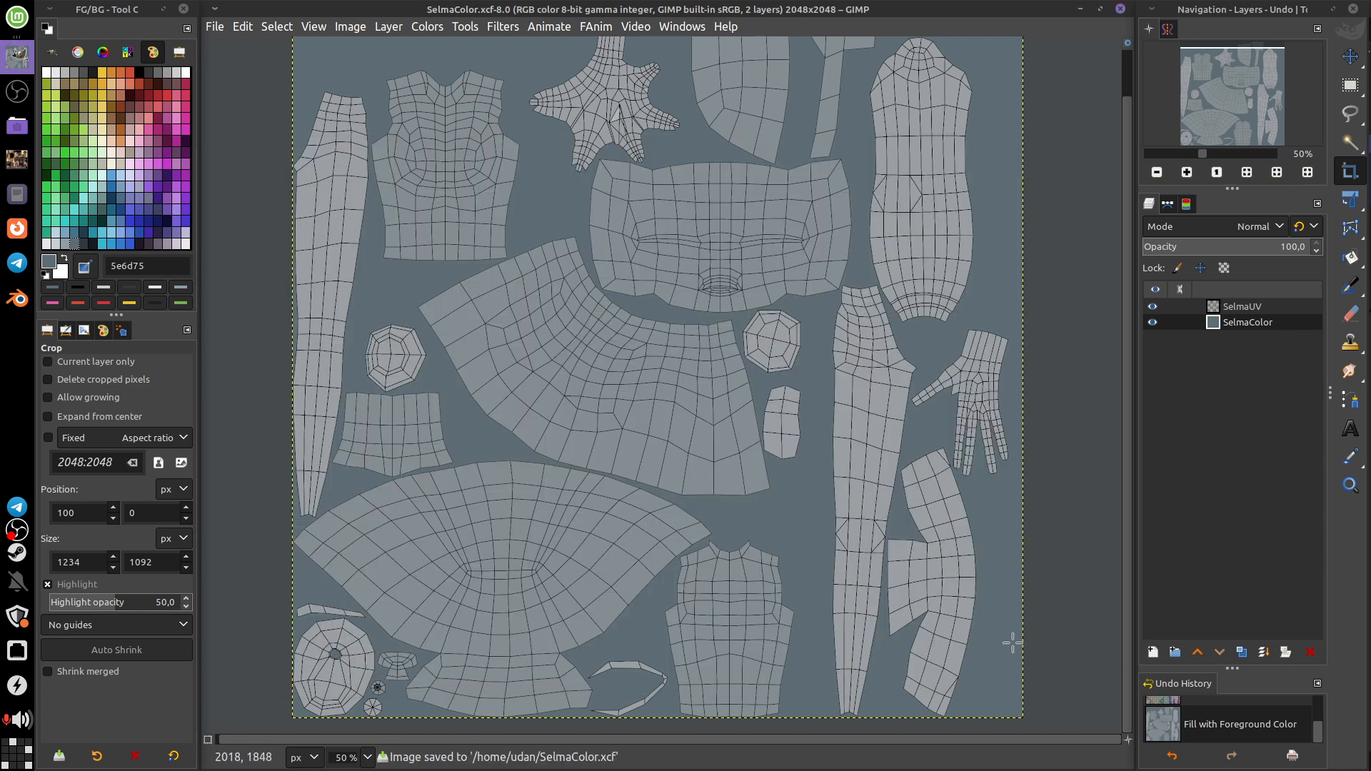
# - Hide the SelmaUV layer and export the image over the existing SelmaColor.png in the home folder
pyautogui.click(1152, 306)
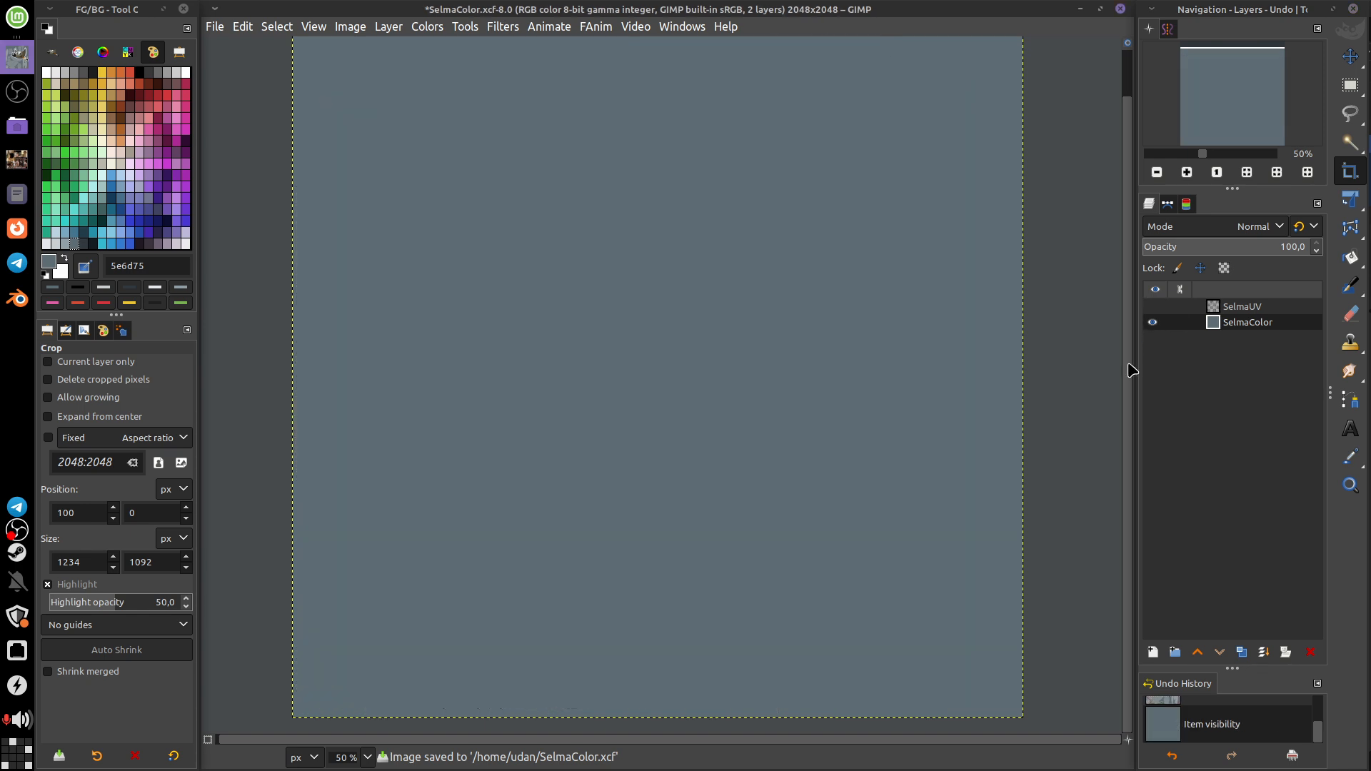
pyautogui.click(214, 26)
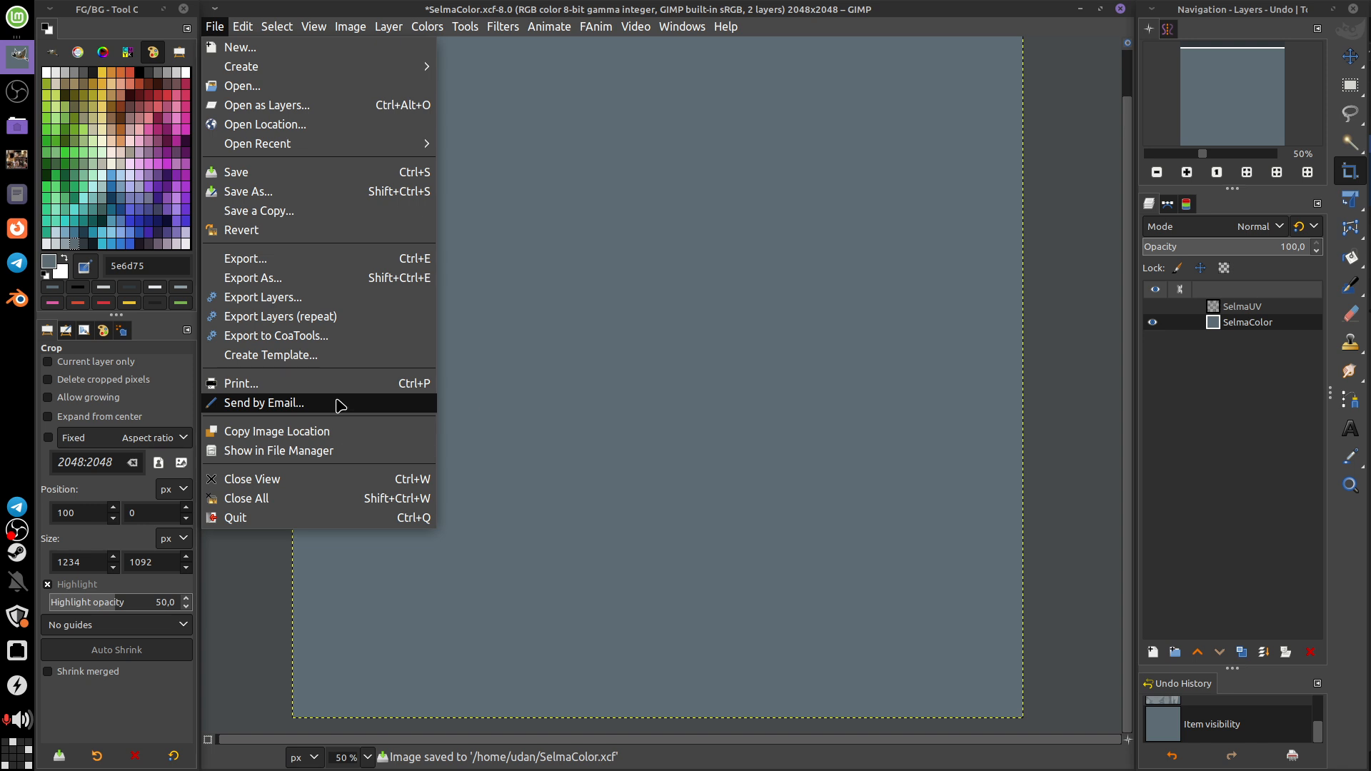
pyautogui.click(321, 280)
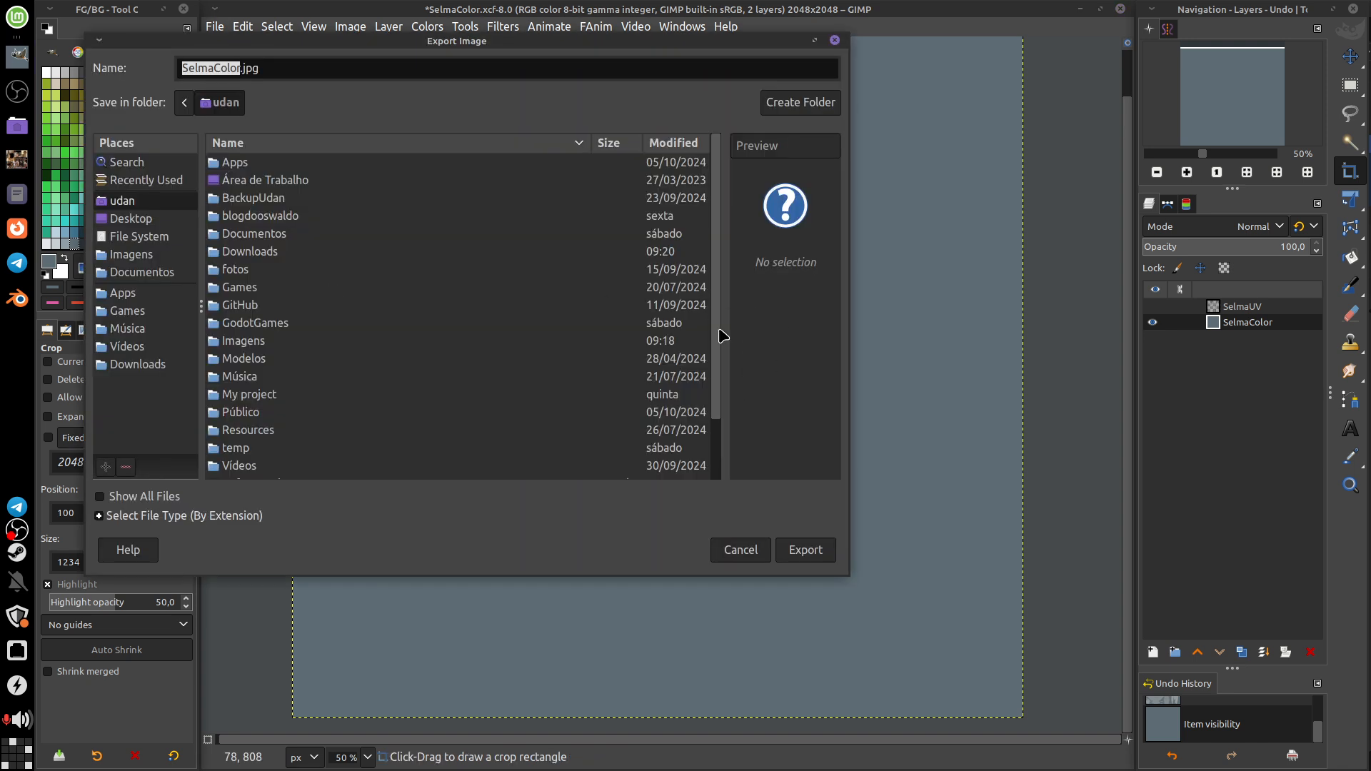
pyautogui.click(293, 435)
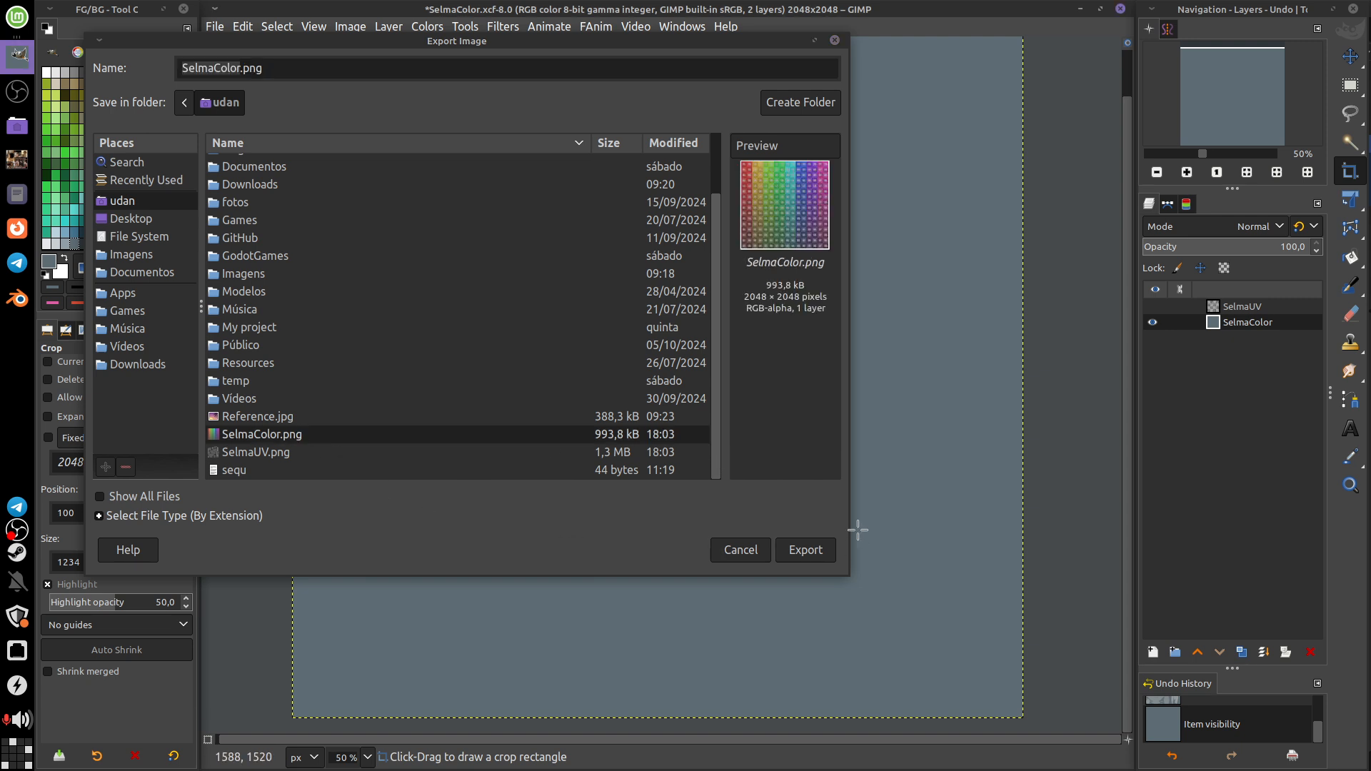
pyautogui.click(821, 549)
pyautogui.click(609, 370)
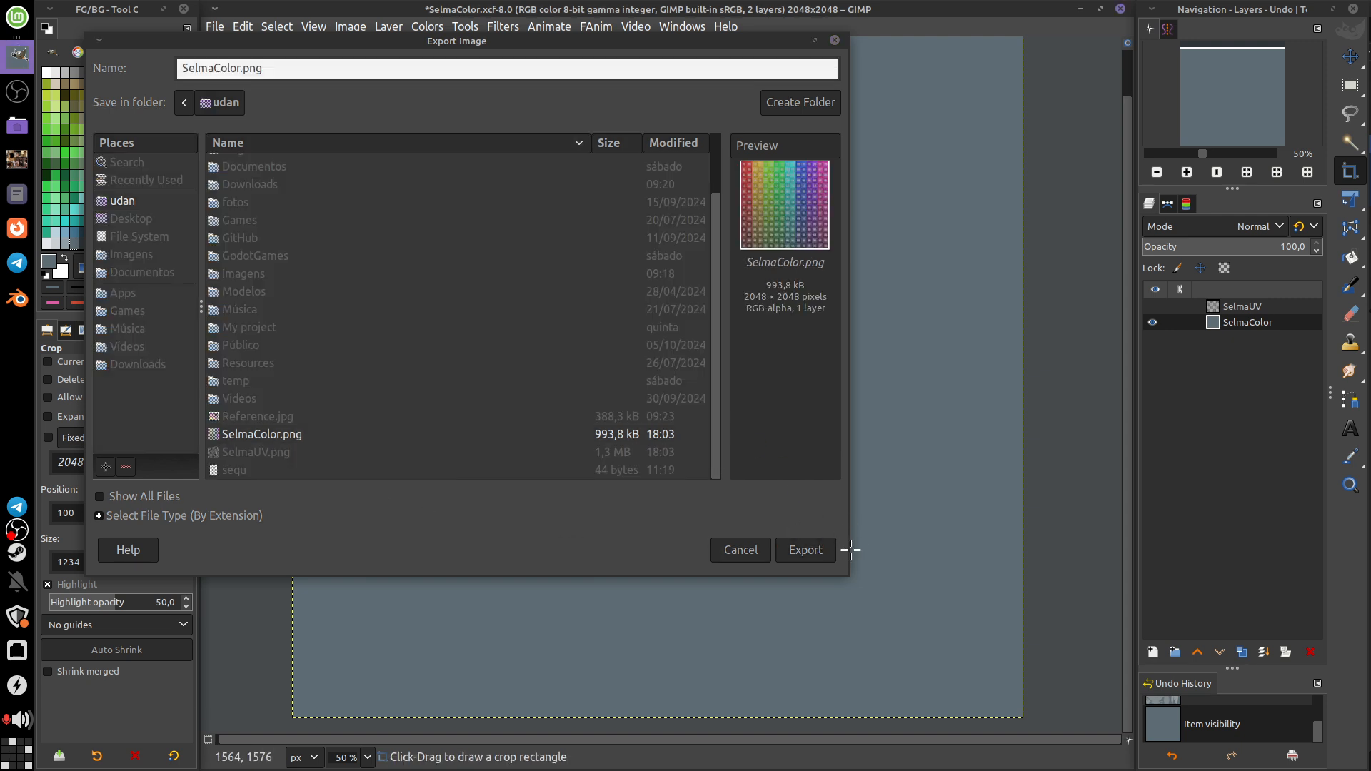
pyautogui.click(766, 552)
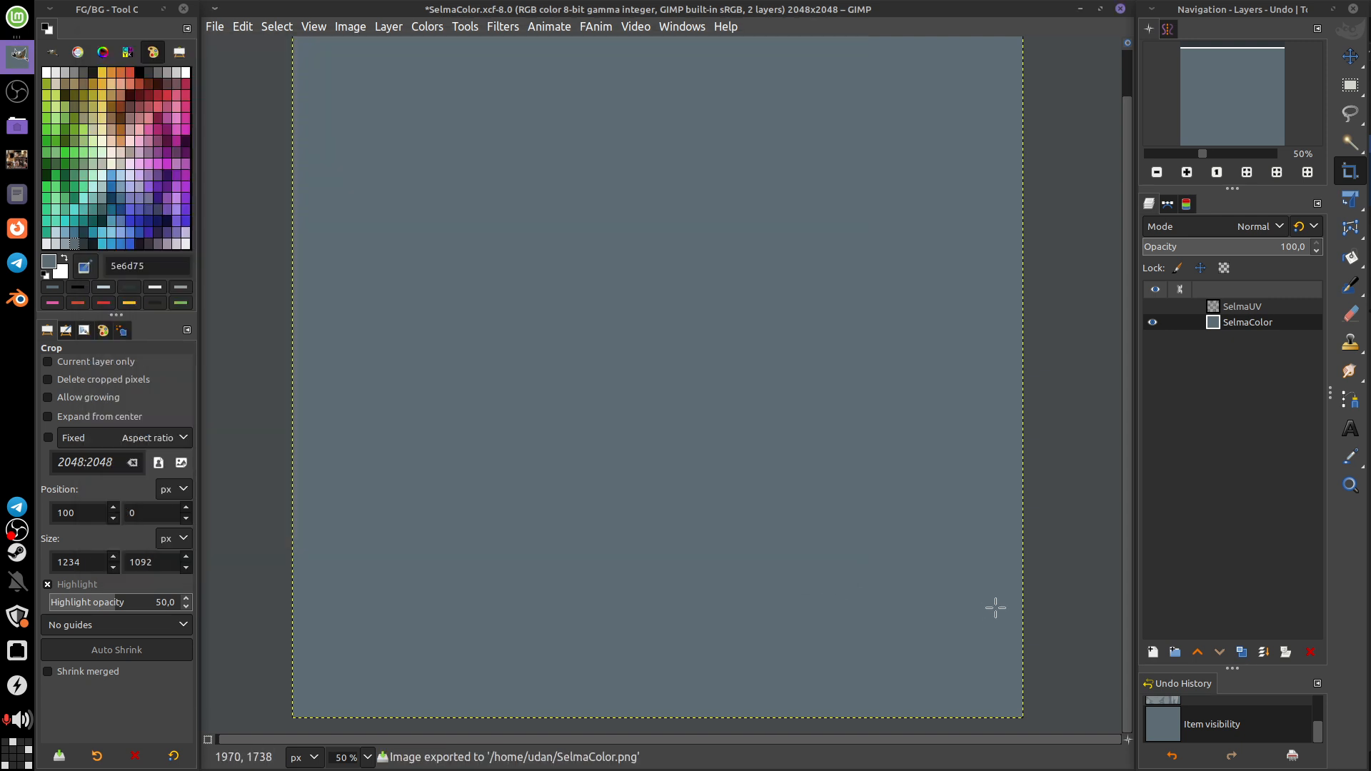
# - Switch to Blender and reload the SelmaColor texture from disk in the UV editor
pyautogui.click(17, 299)
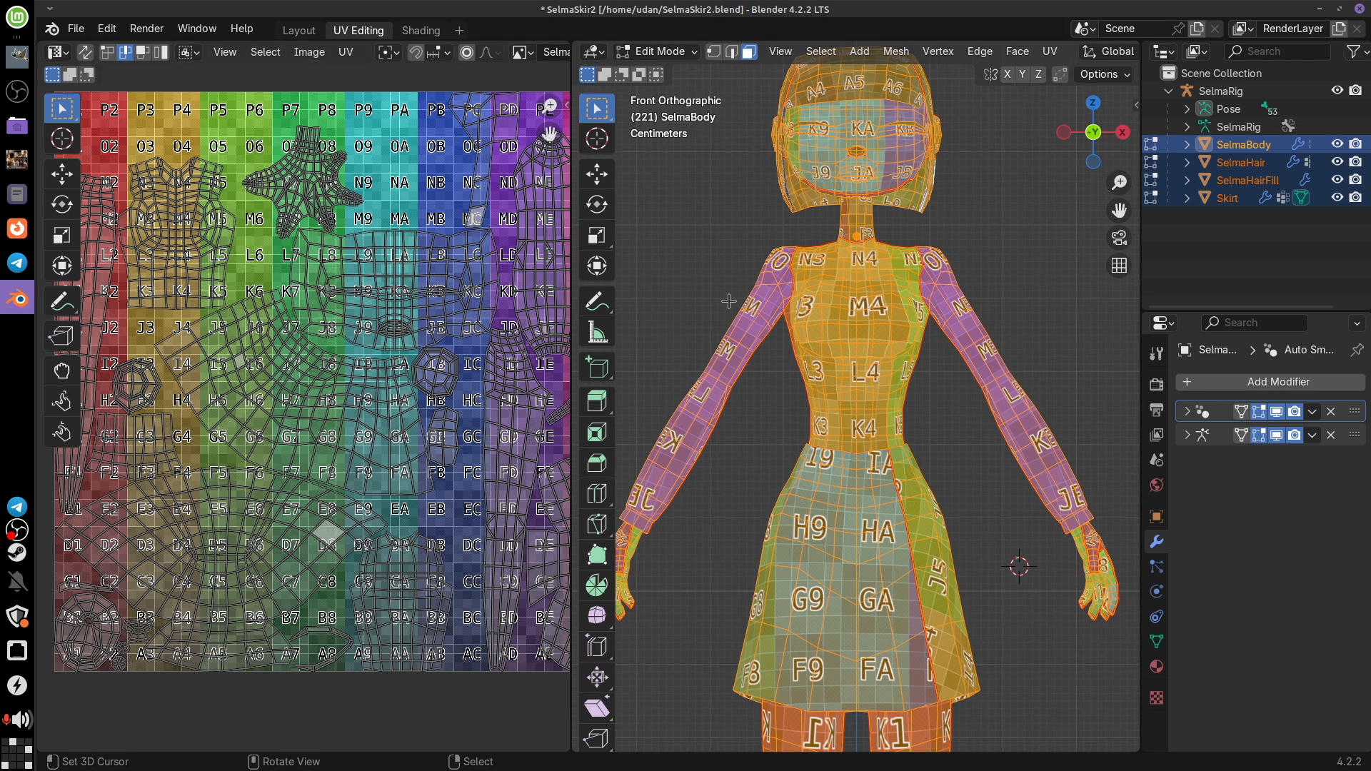
pyautogui.click(314, 52)
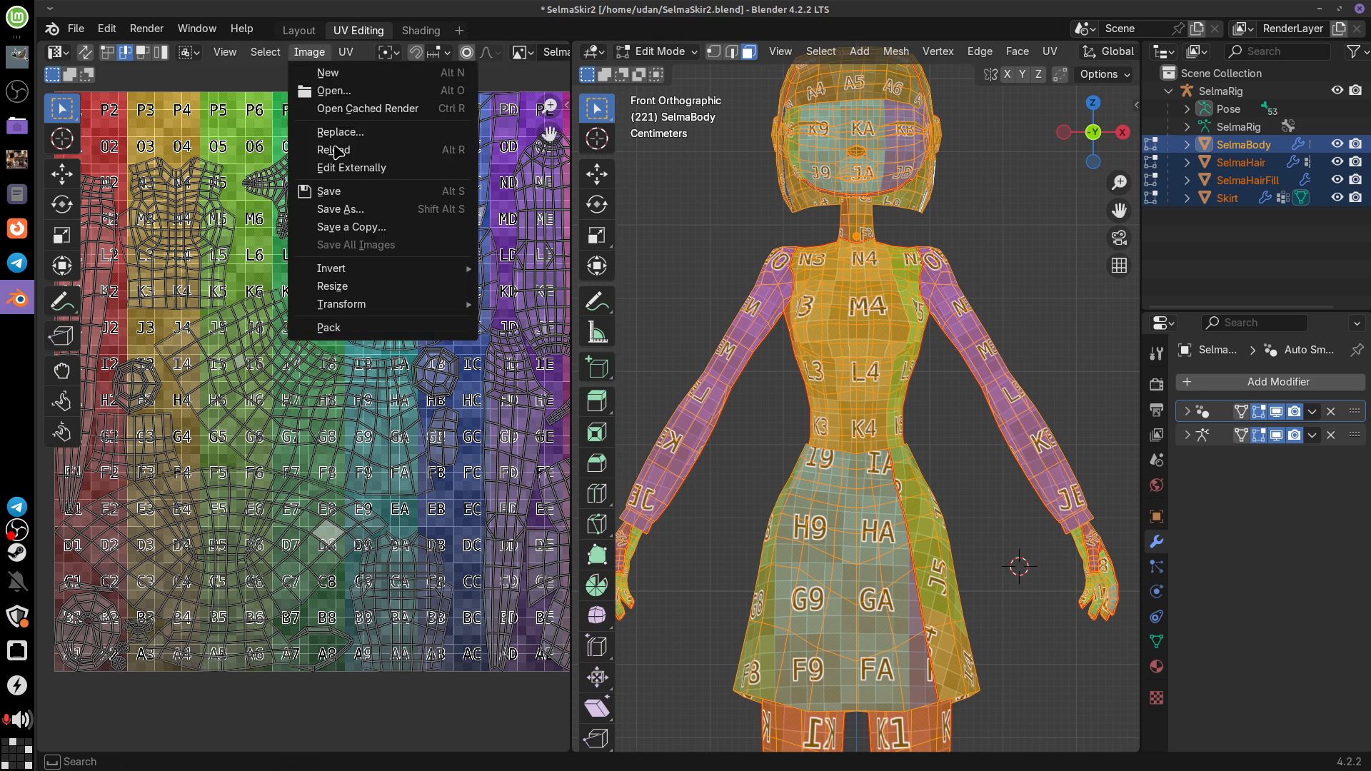
pyautogui.click(371, 150)
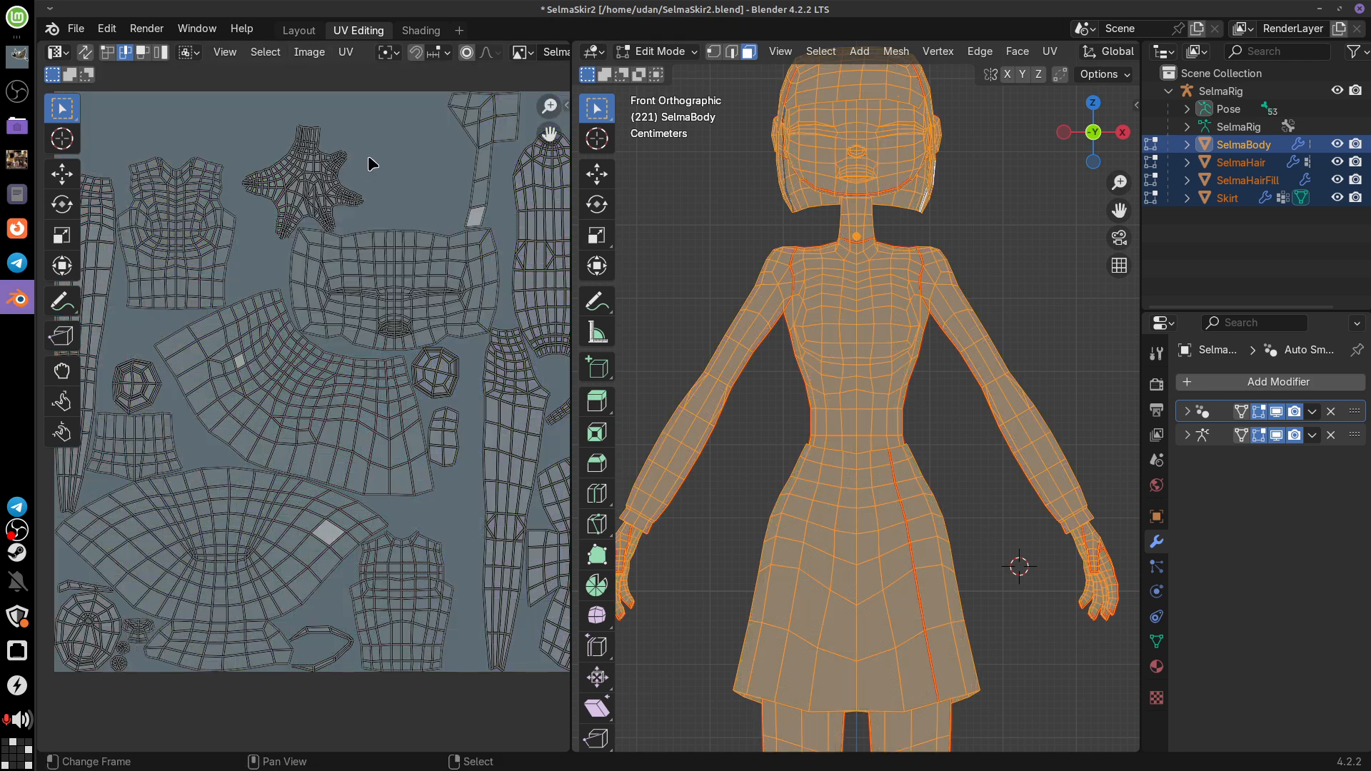
# - Deselect all the mesh faces to check the reloaded texture on the model, and switch back to GIMP
pyautogui.moveTo(993, 459); pyautogui.dragTo(878, 384)
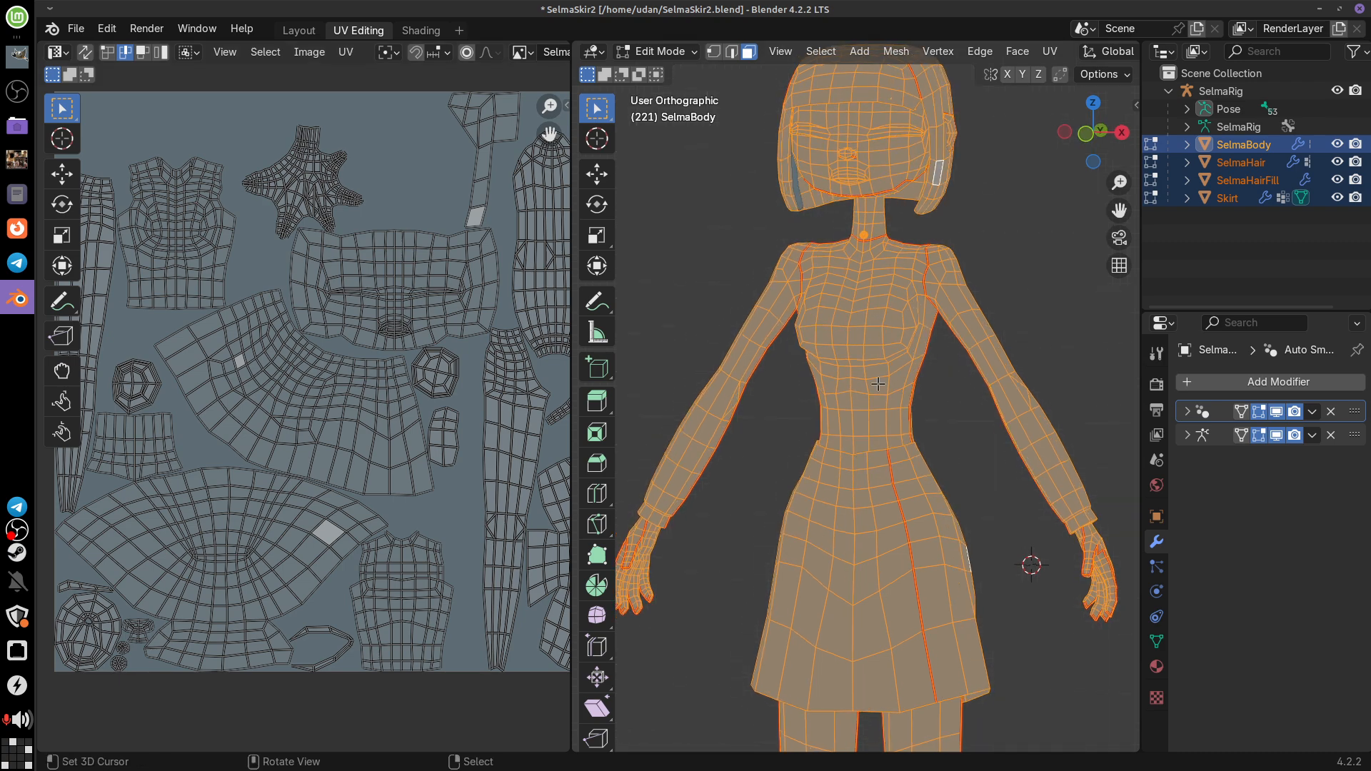
pyautogui.moveTo(947, 459)
pyautogui.mouseDown()
pyautogui.moveTo(868, 451)
pyautogui.moveTo(893, 422)
pyautogui.moveTo(972, 455)
pyautogui.moveTo(908, 418)
pyautogui.moveTo(961, 439)
pyautogui.moveTo(942, 453)
pyautogui.mouseUp()
pyautogui.hotkey('alt', 'a')
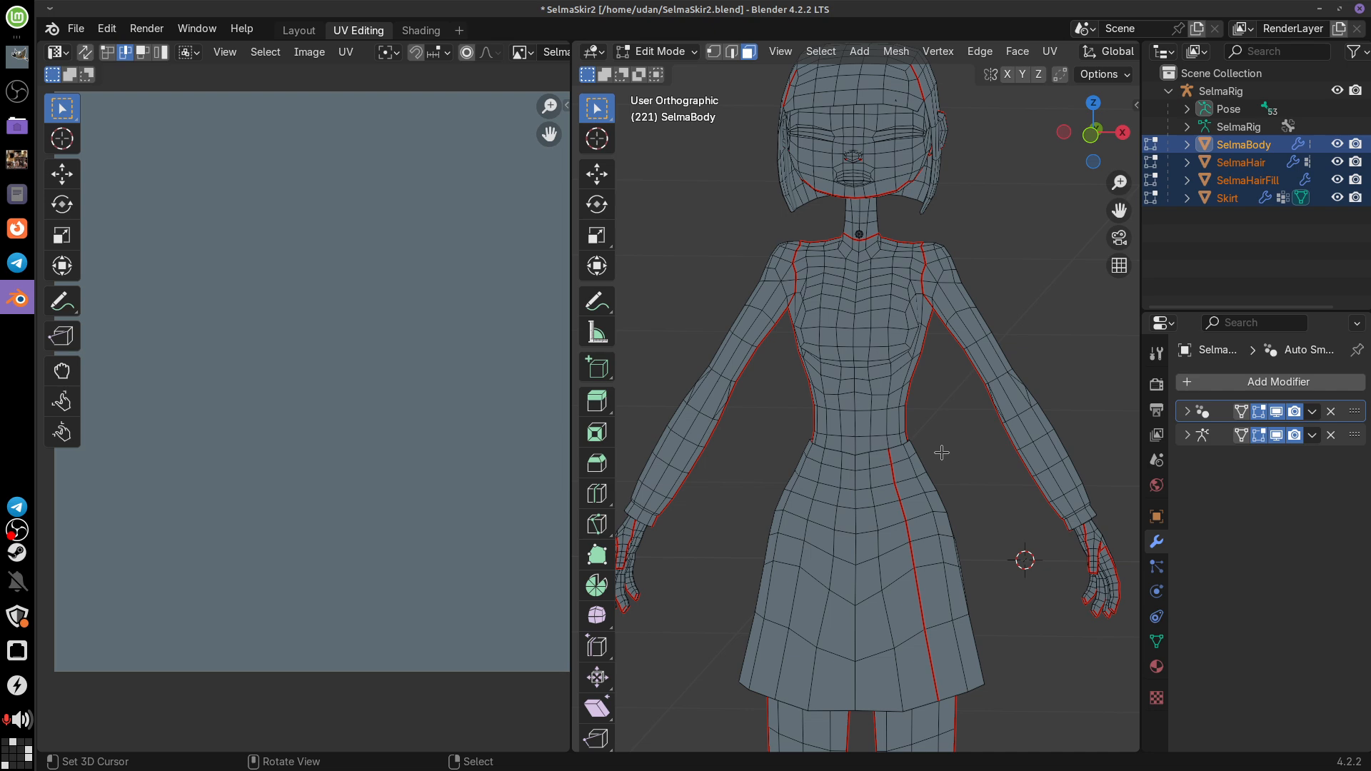
pyautogui.press('KP_1')
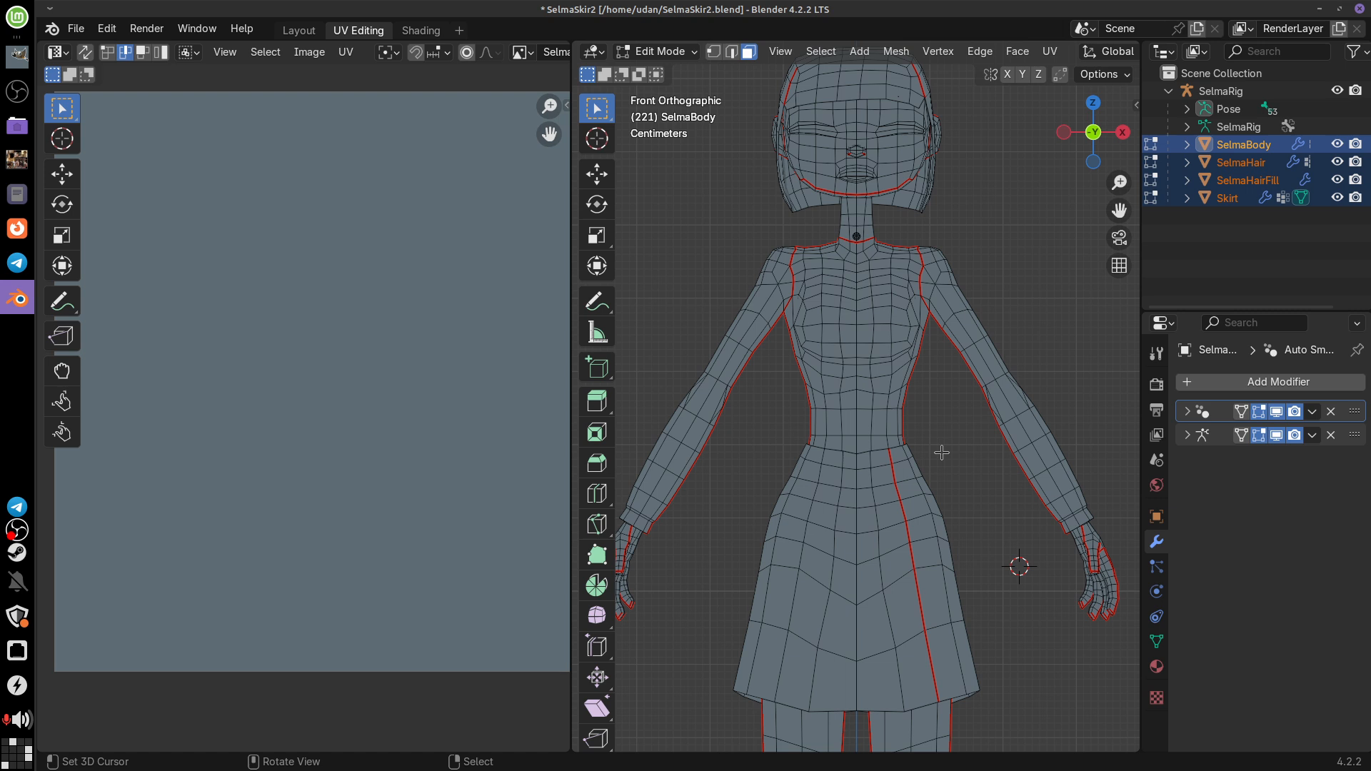
pyautogui.click(18, 60)
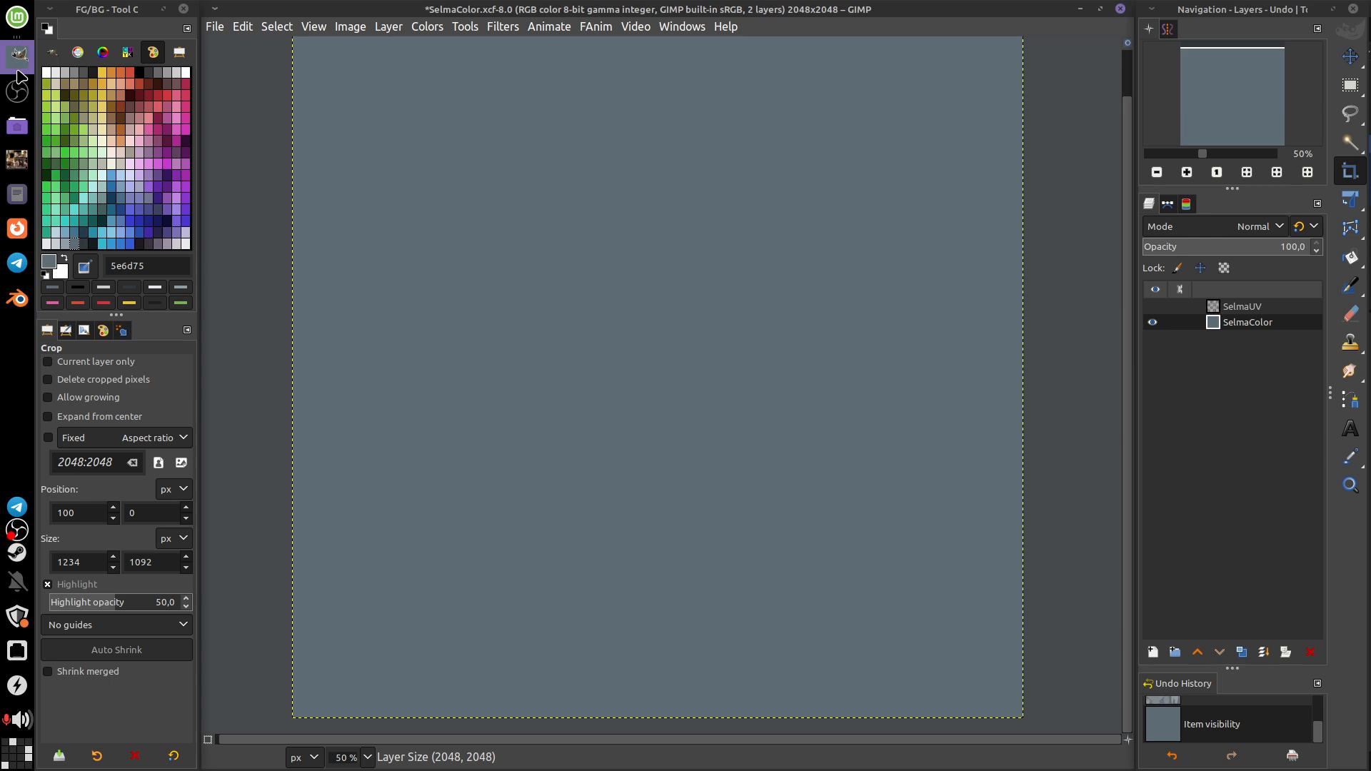
# - Save the changes to SelmaColor.xcf, leaving the SelmaUV layer hidden
pyautogui.hotkey('ctrl', 's')
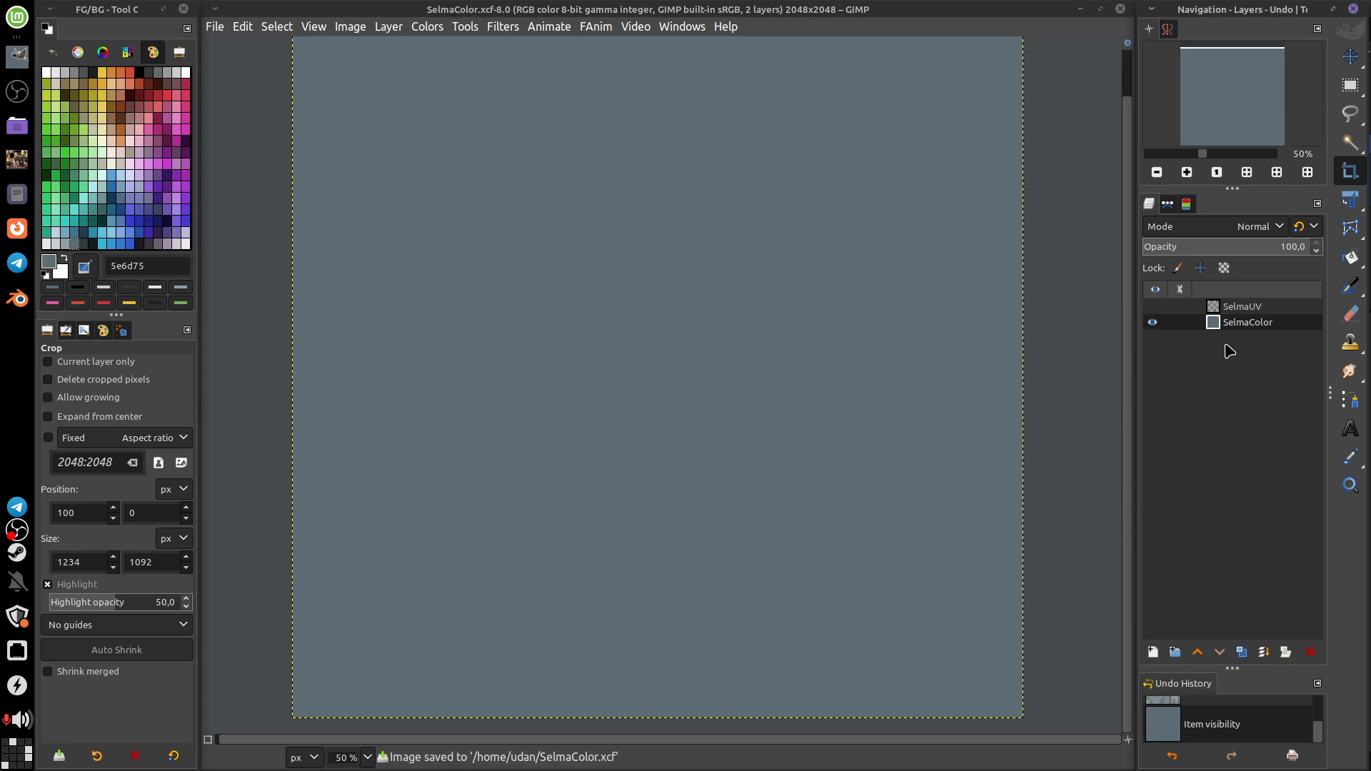
pyautogui.click(1153, 306)
pyautogui.click(1152, 306)
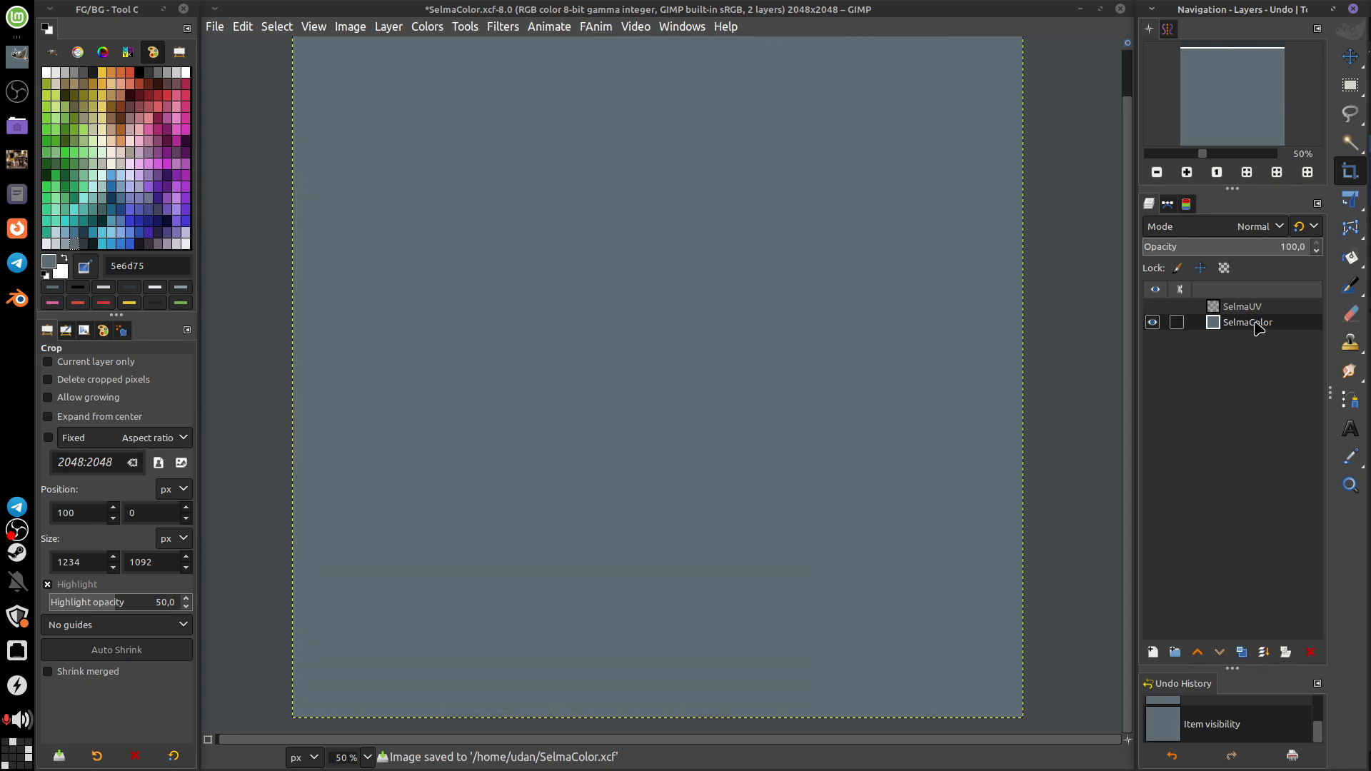
# - Add a new transparent 2048 by 2048 px layer above SelmaColor and name it Details
pyautogui.click(1153, 652)
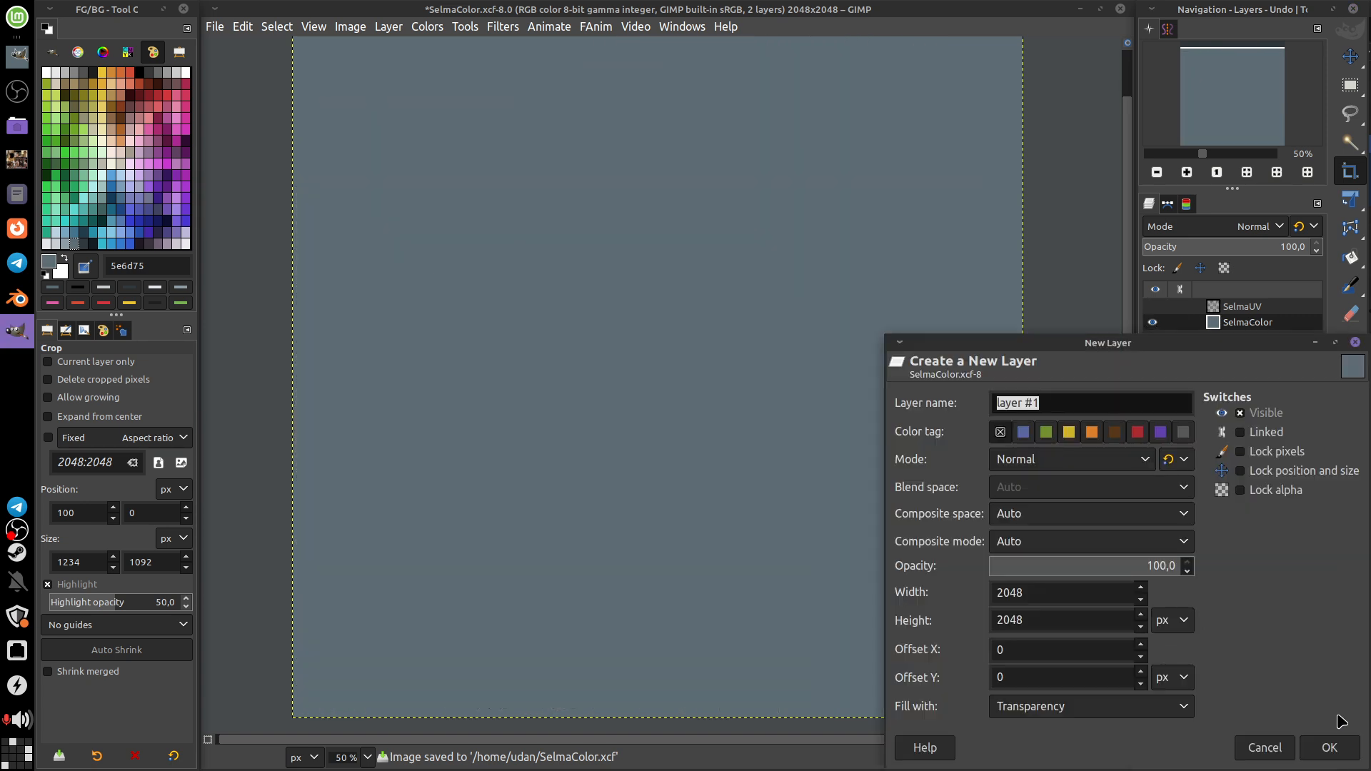
pyautogui.click(1330, 750)
pyautogui.doubleClick(1243, 322)
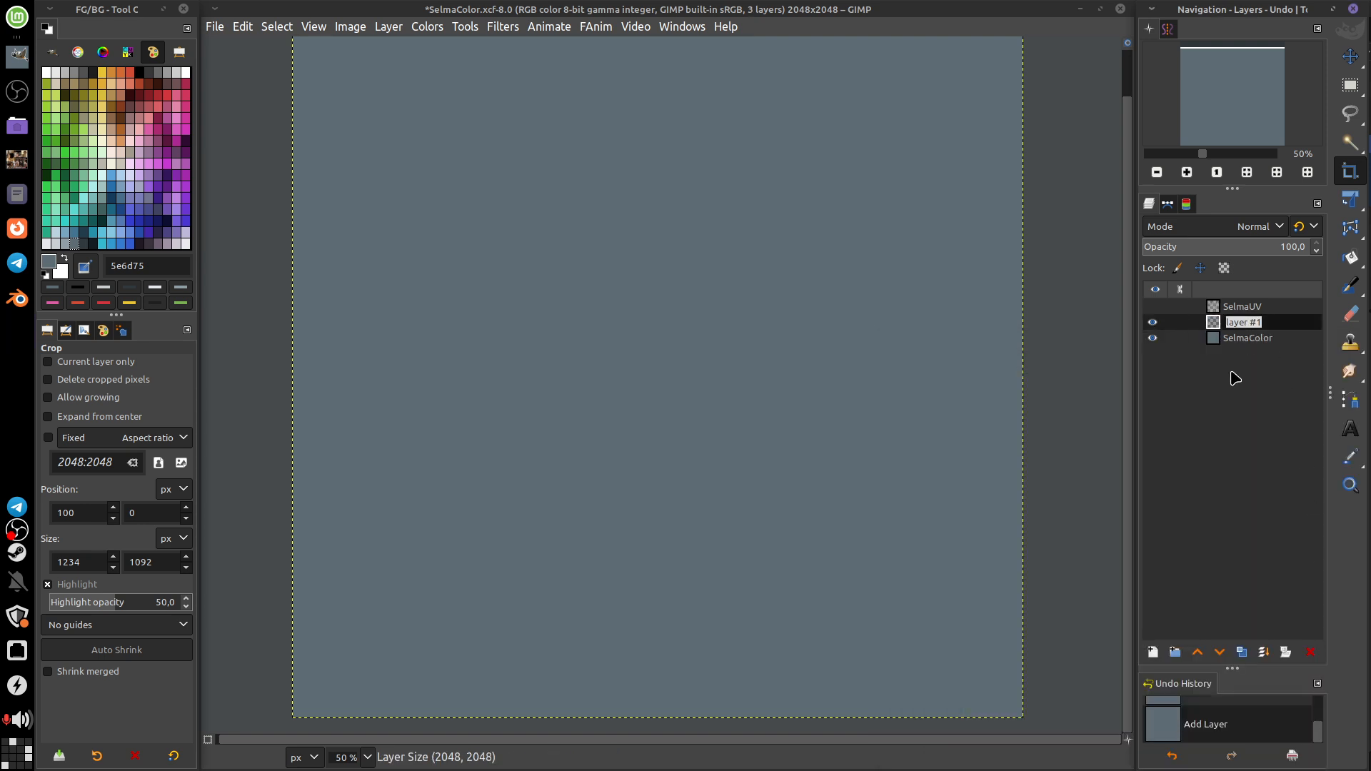
pyautogui.write('Details')
pyautogui.press('Return')
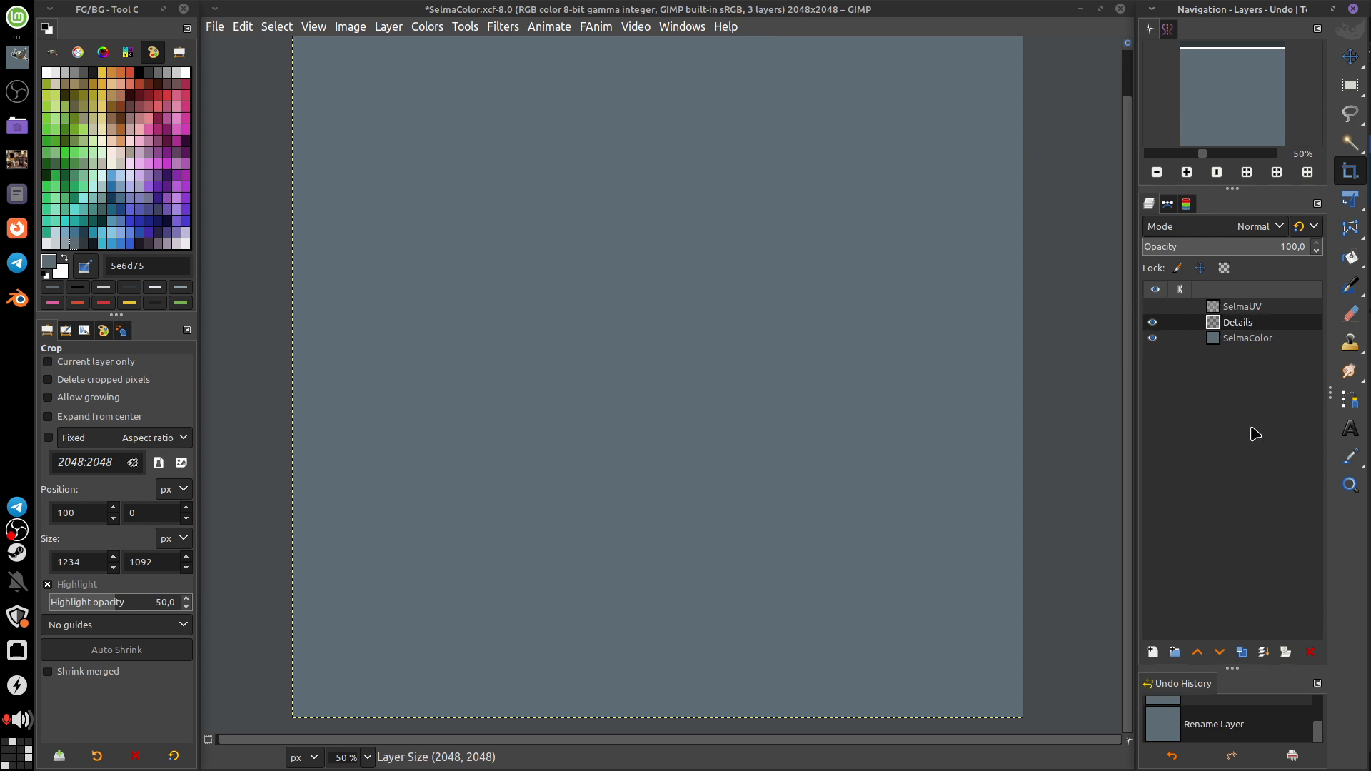
# - Rename the SelmaColor layer as CorFundo
pyautogui.click(1247, 338)
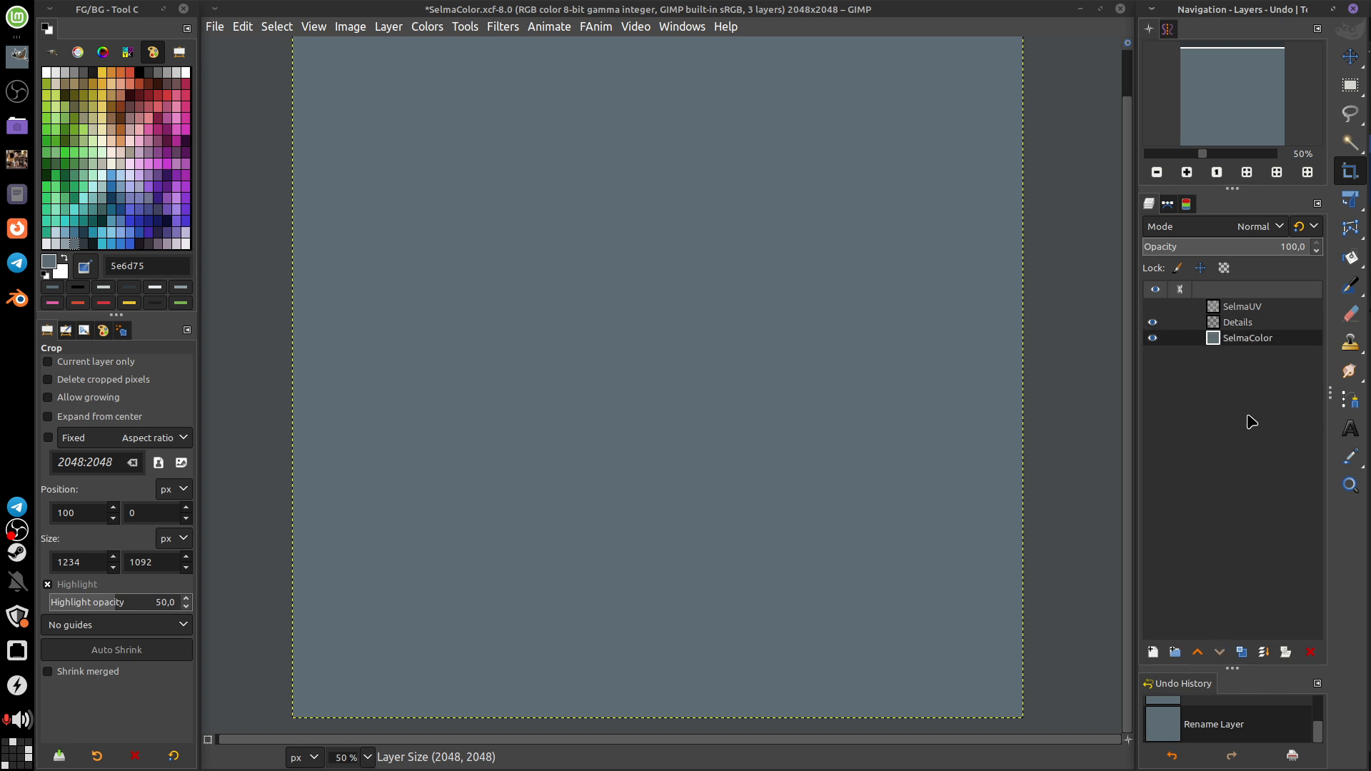
pyautogui.doubleClick(1262, 340)
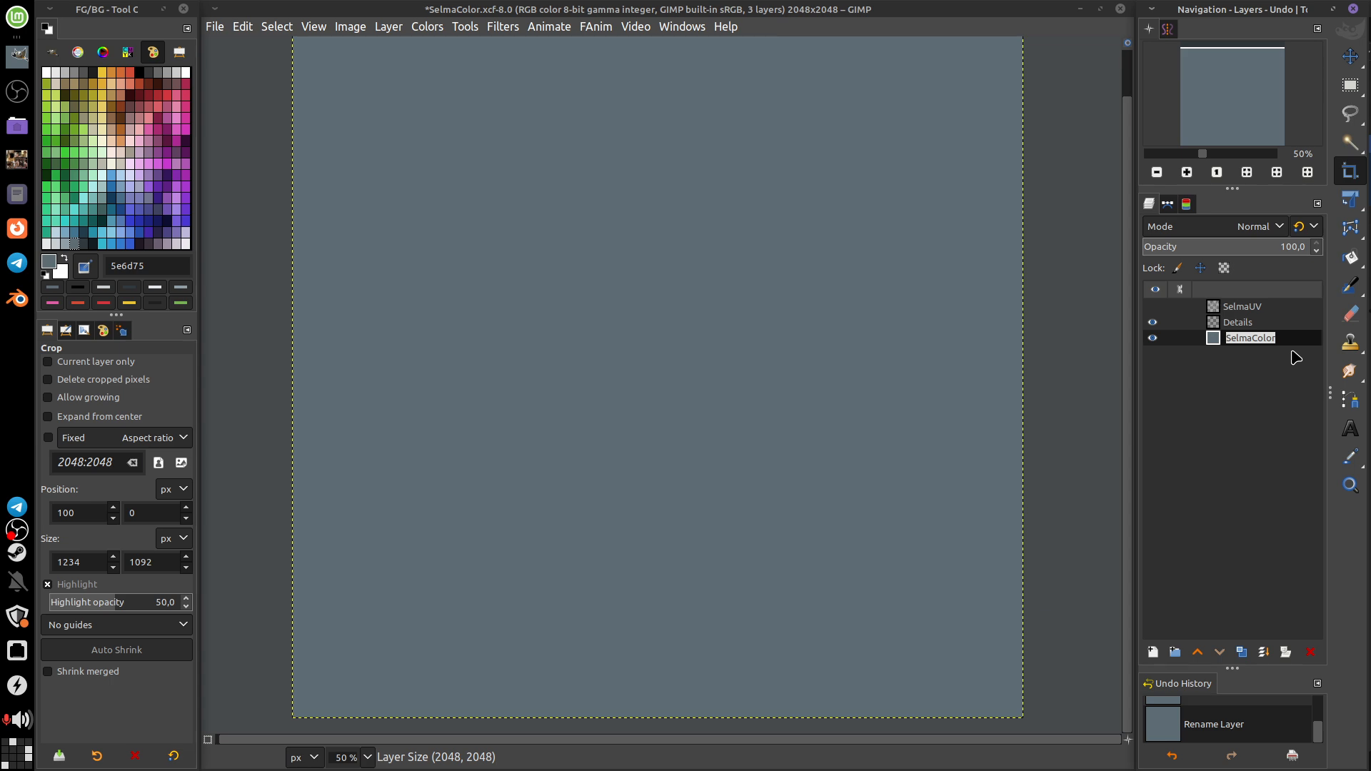
pyautogui.write('C')
pyautogui.write('orFundo')
pyautogui.press('Return')
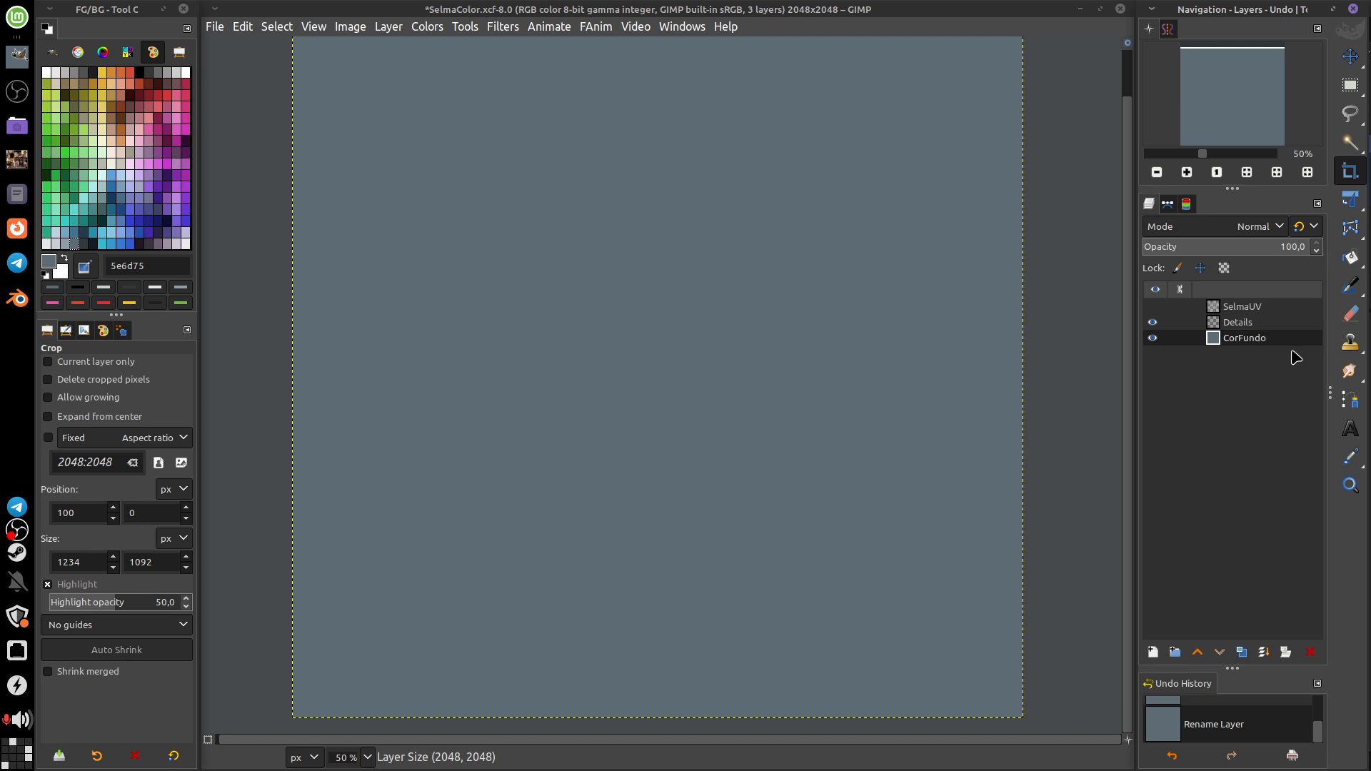
# - Add a new transparent layer directly above CorFundo and name it Paleta
pyautogui.click(1153, 652)
pyautogui.click(1327, 747)
pyautogui.doubleClick(1243, 338)
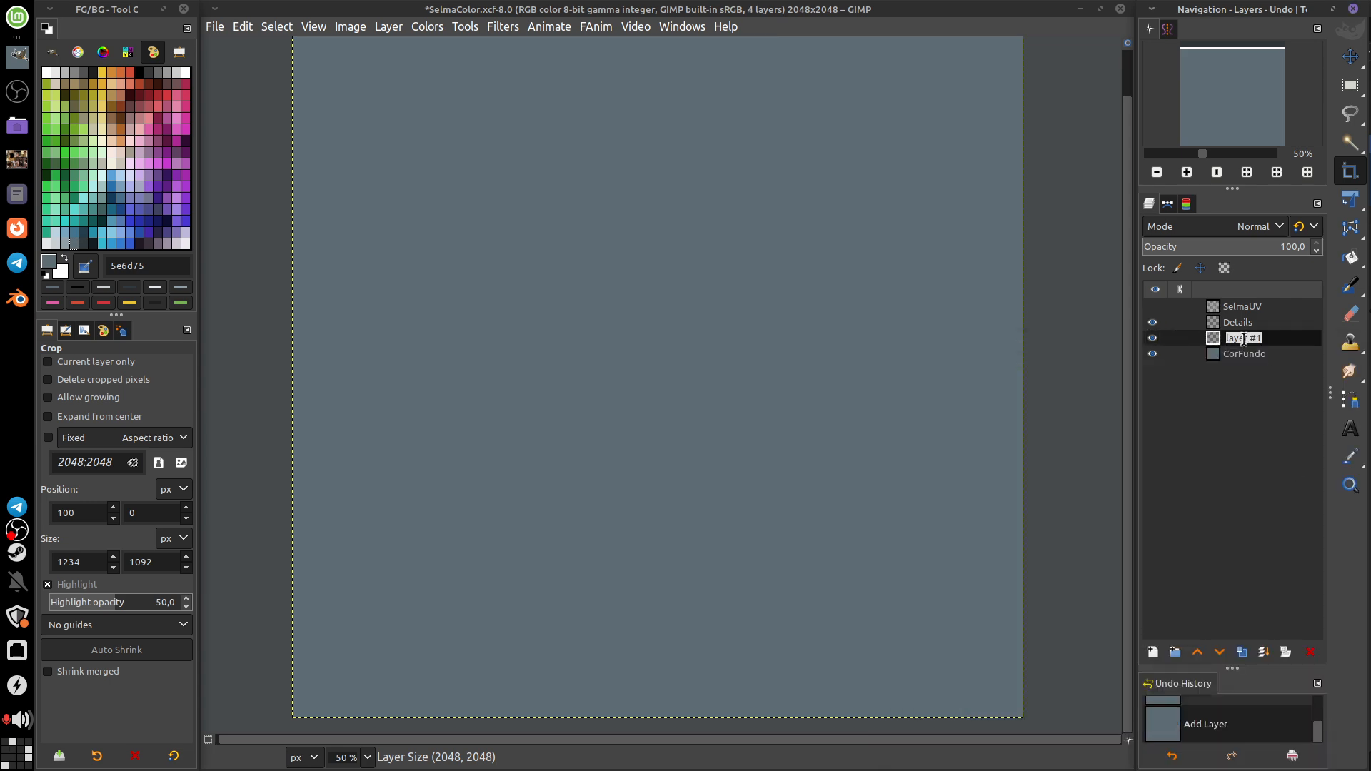
pyautogui.write('Paleta')
pyautogui.press('Return')
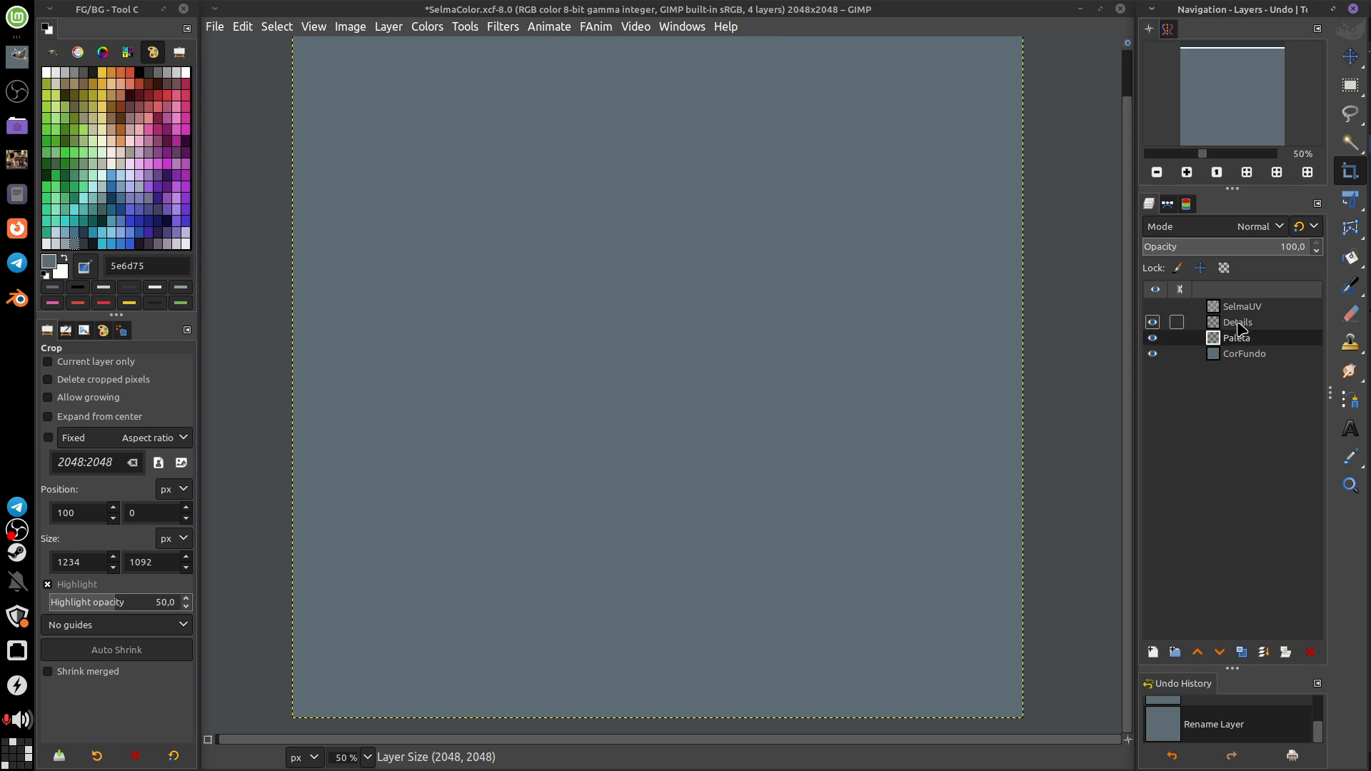
# - Make Paleta the active layer, with the SelmaUV layer shown and the Details layer hidden
pyautogui.click(1246, 323)
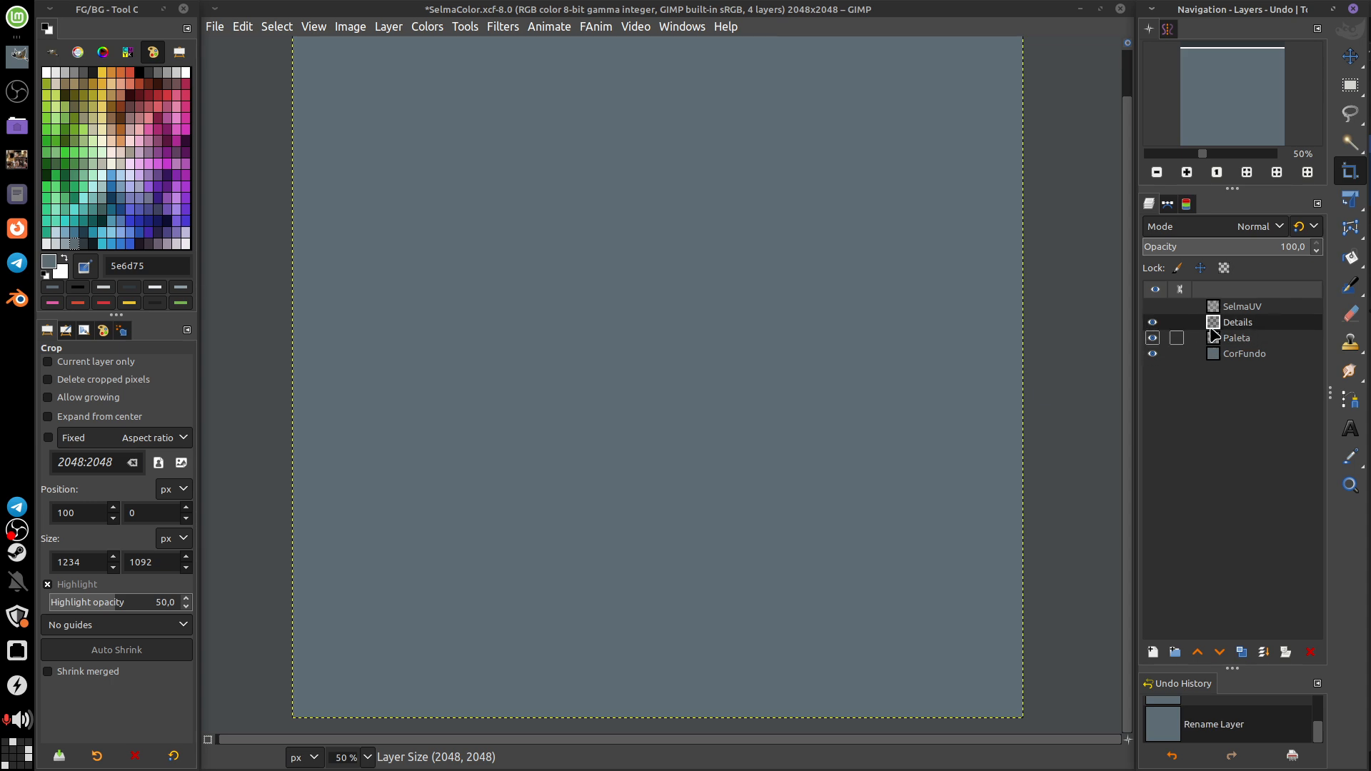
pyautogui.click(1152, 306)
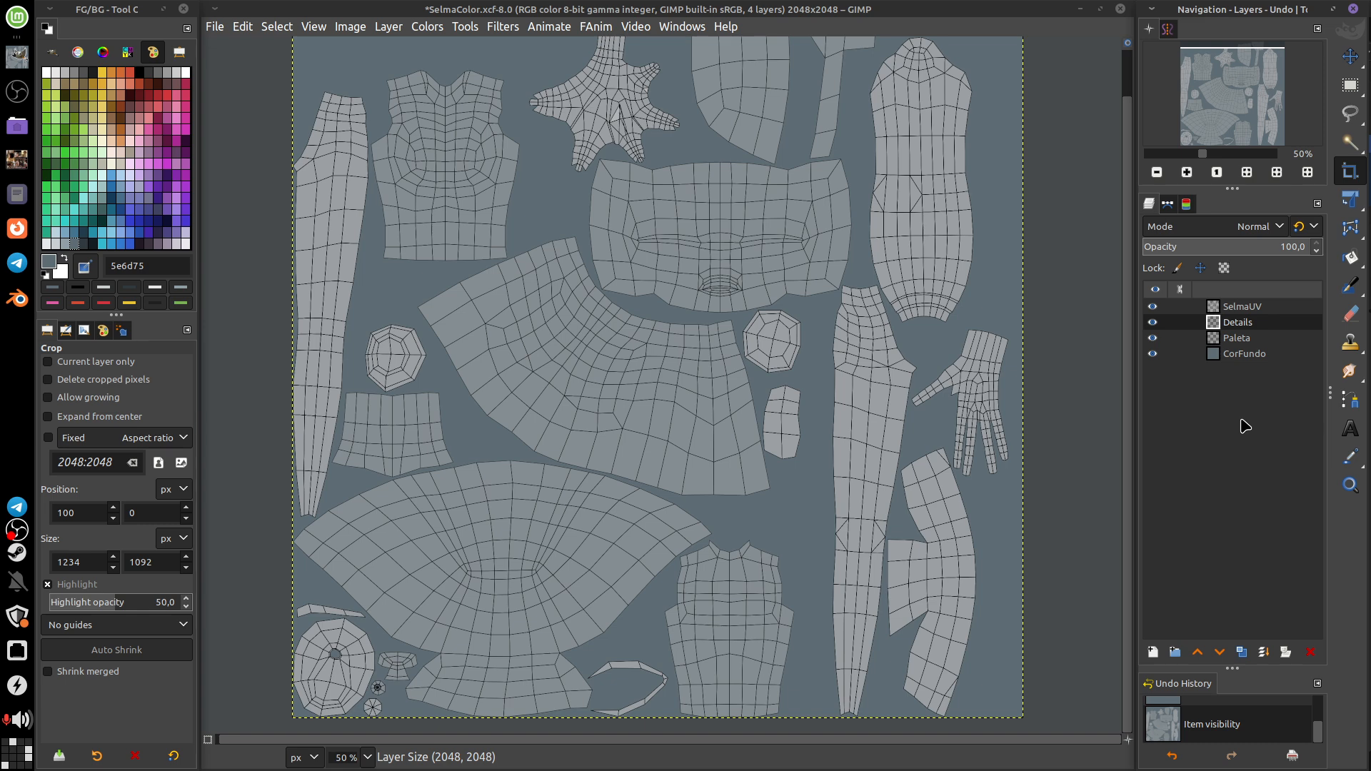
pyautogui.click(1246, 338)
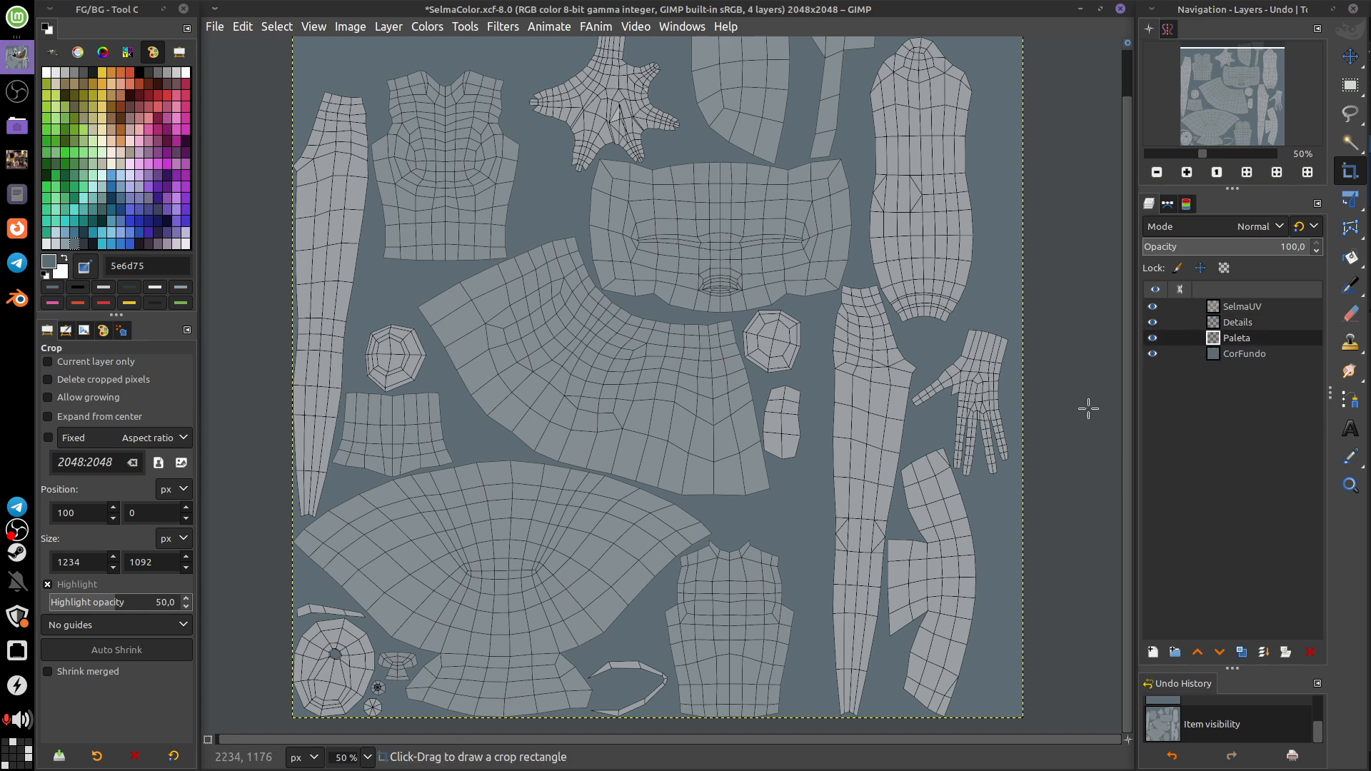
pyautogui.click(1153, 308)
pyautogui.click(1152, 325)
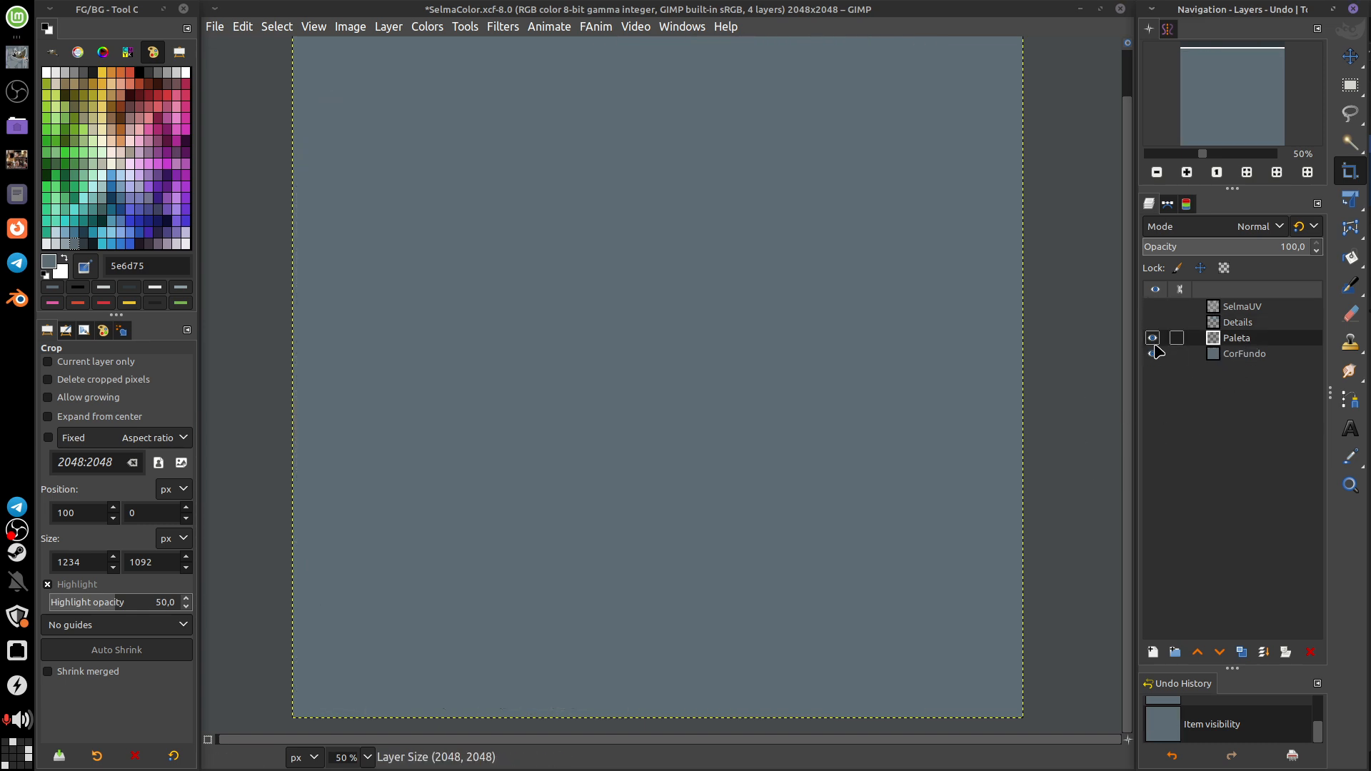
pyautogui.click(1154, 308)
# - Fuzzy-select the empty area around the UV islands and invert the selection so it covers the islands
pyautogui.press('u')
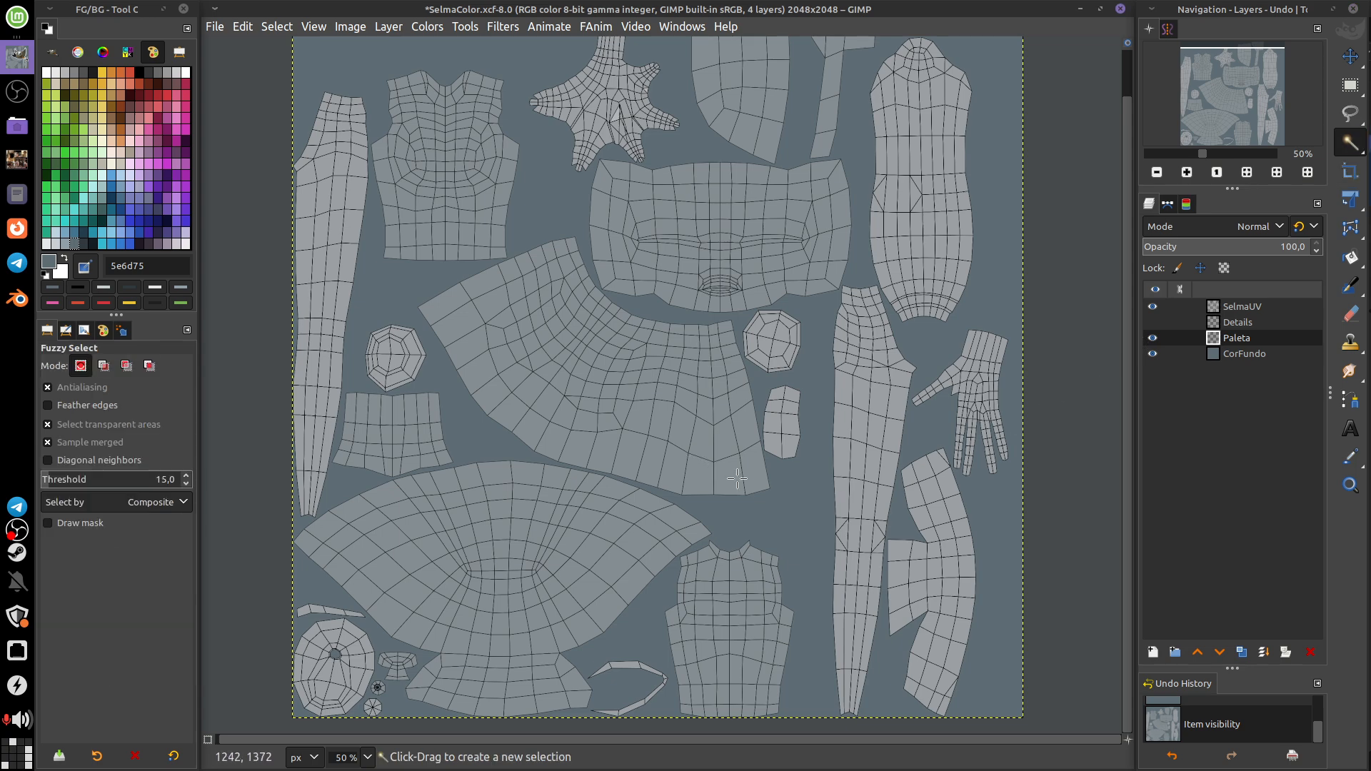
pyautogui.click(787, 524)
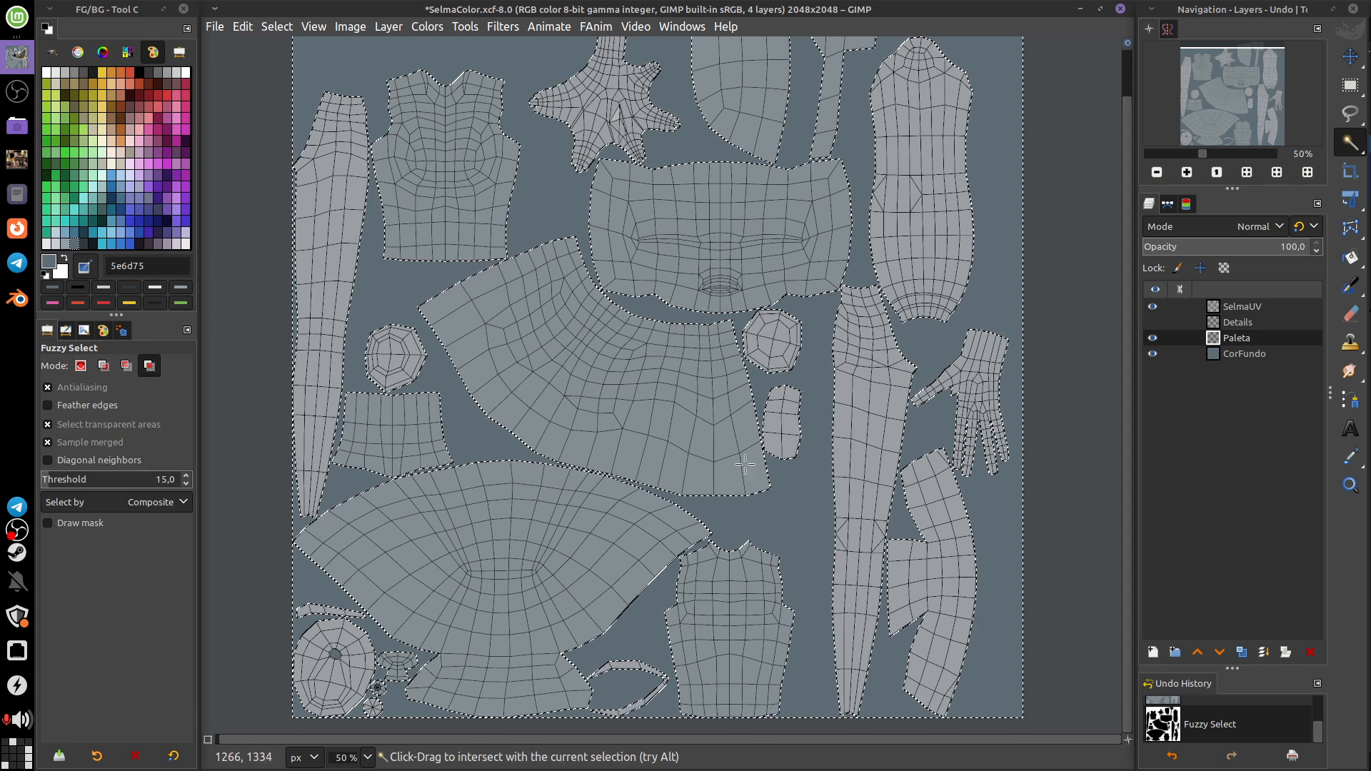
pyautogui.hotkey('ctrl', 'shift', 'a')
pyautogui.moveTo(1358, 149)
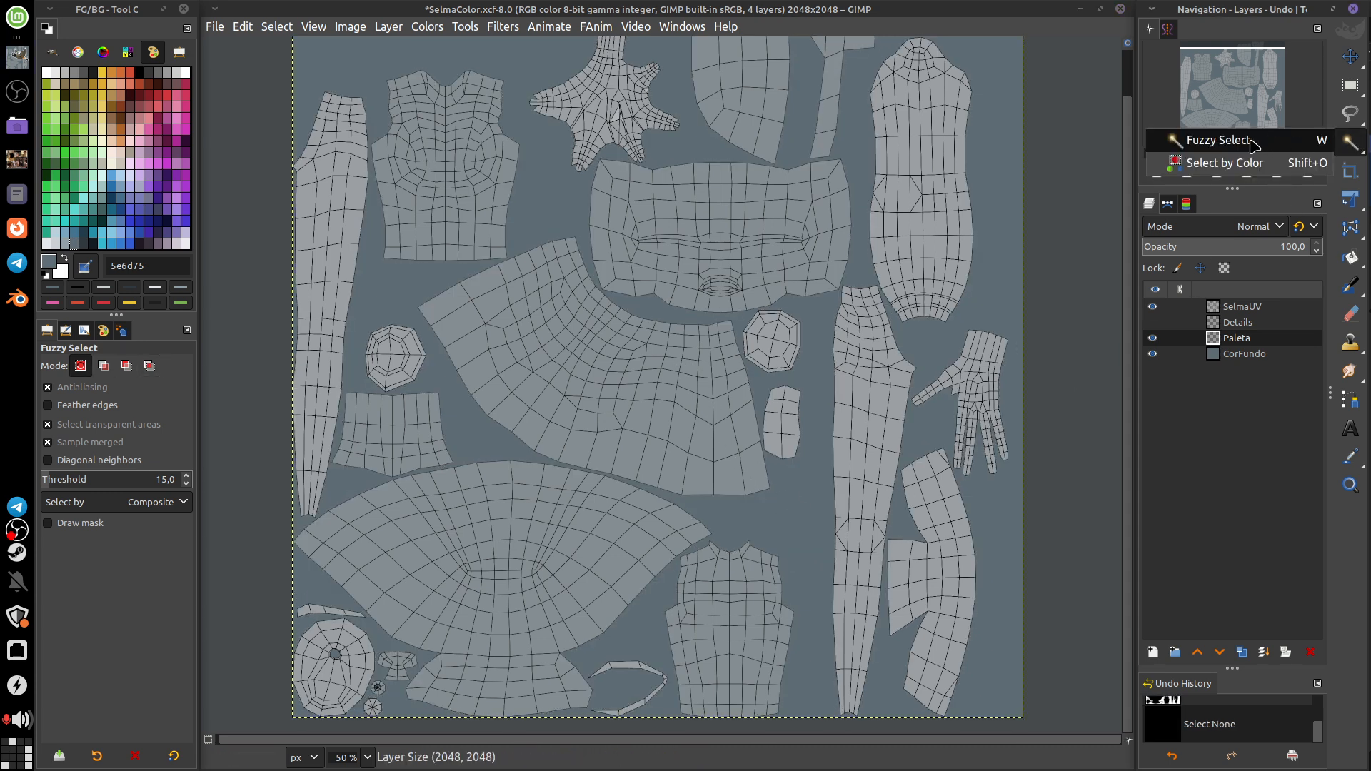
pyautogui.click(553, 227)
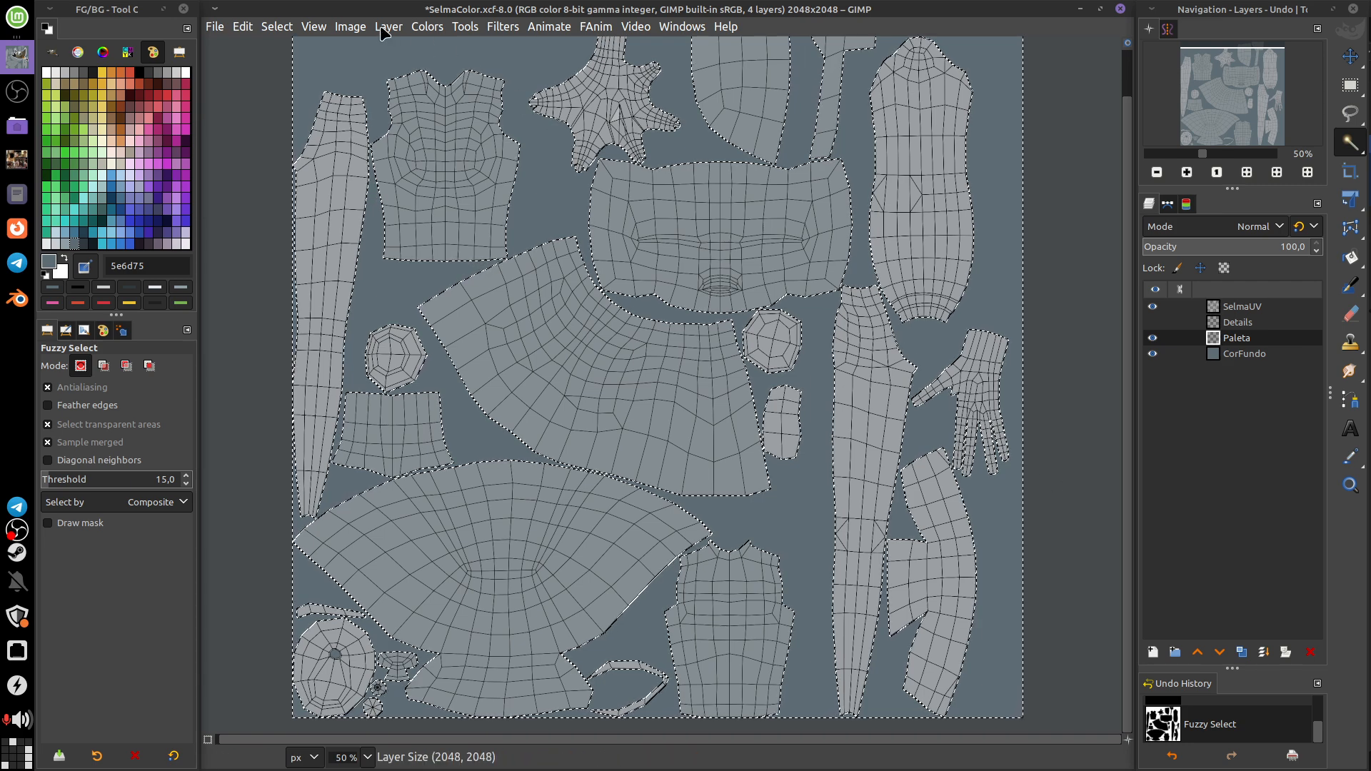
pyautogui.click(294, 29)
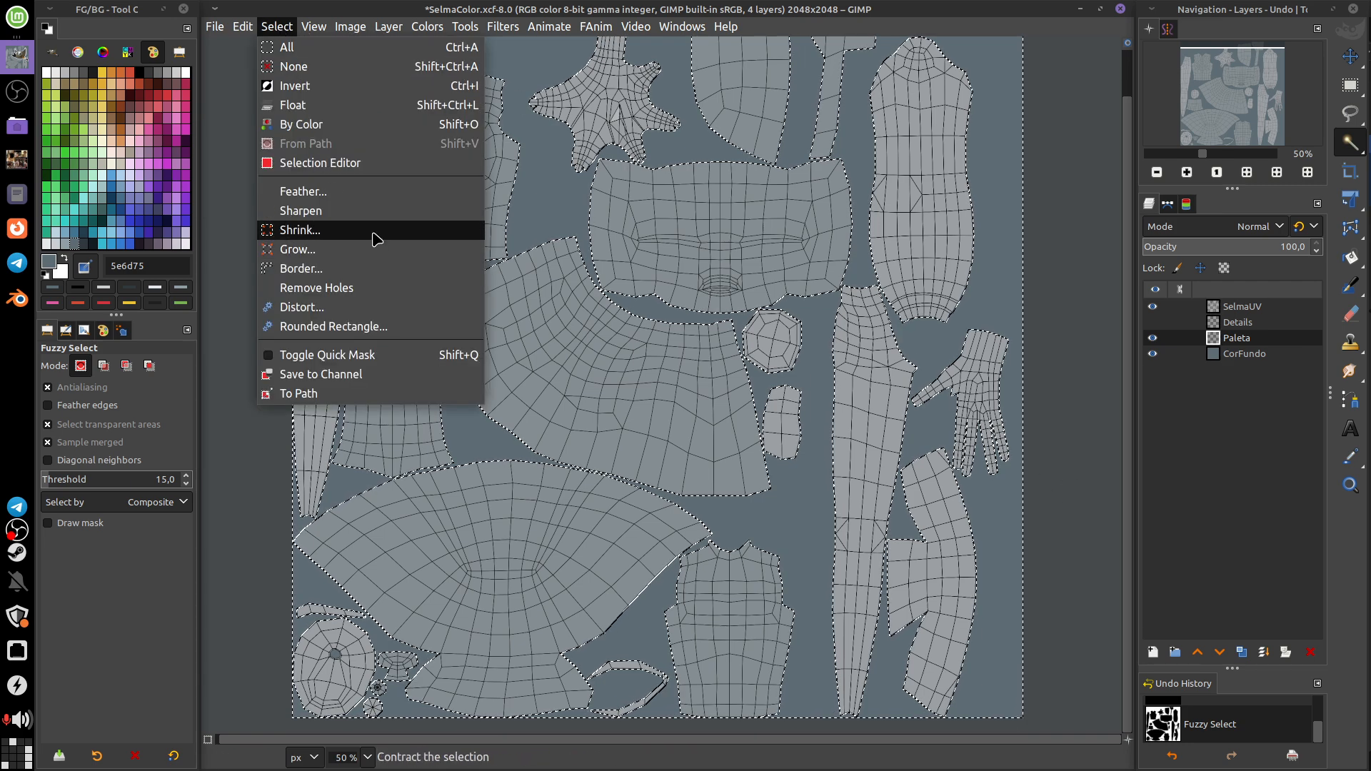
pyautogui.click(300, 82)
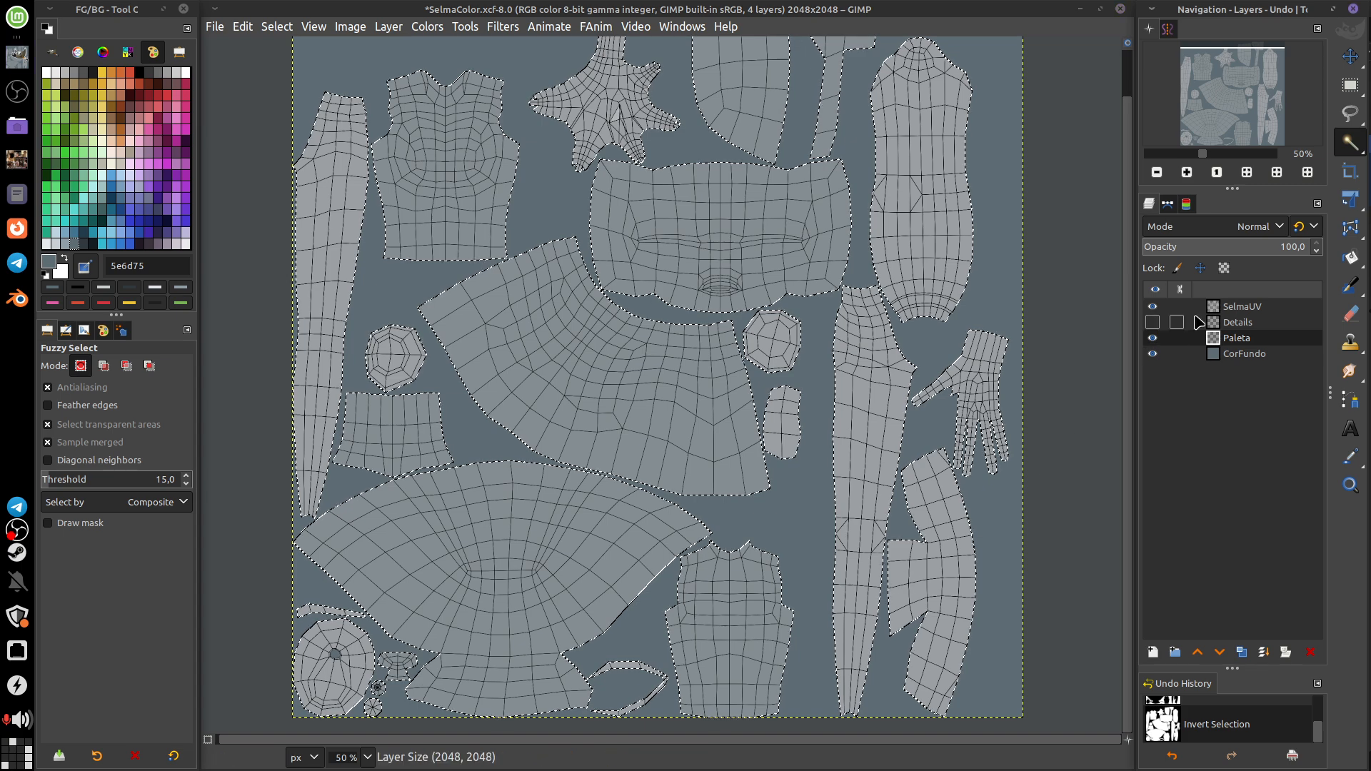
# - Hide the SelmaUV layer and bucket-fill all the selected islands on Paleta with red d04b35
pyautogui.click(1152, 306)
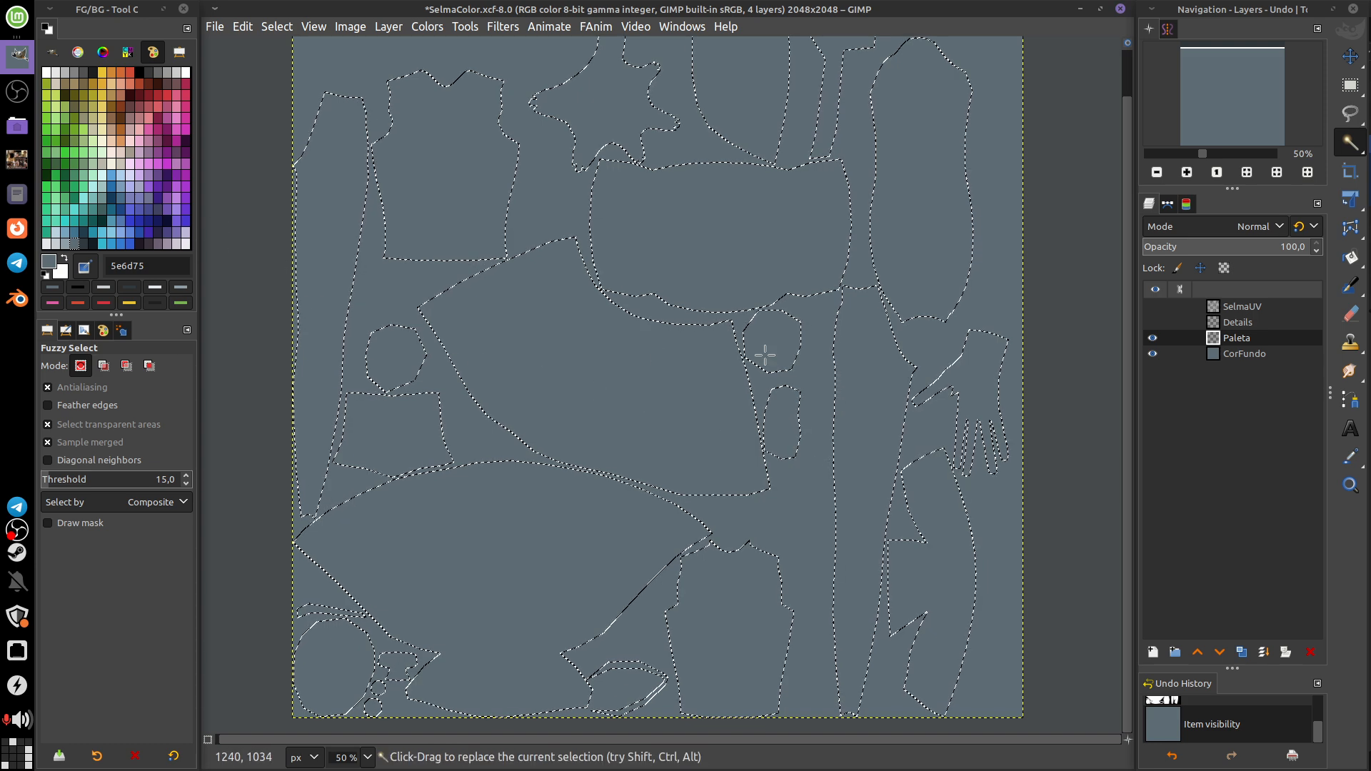
pyautogui.click(1350, 257)
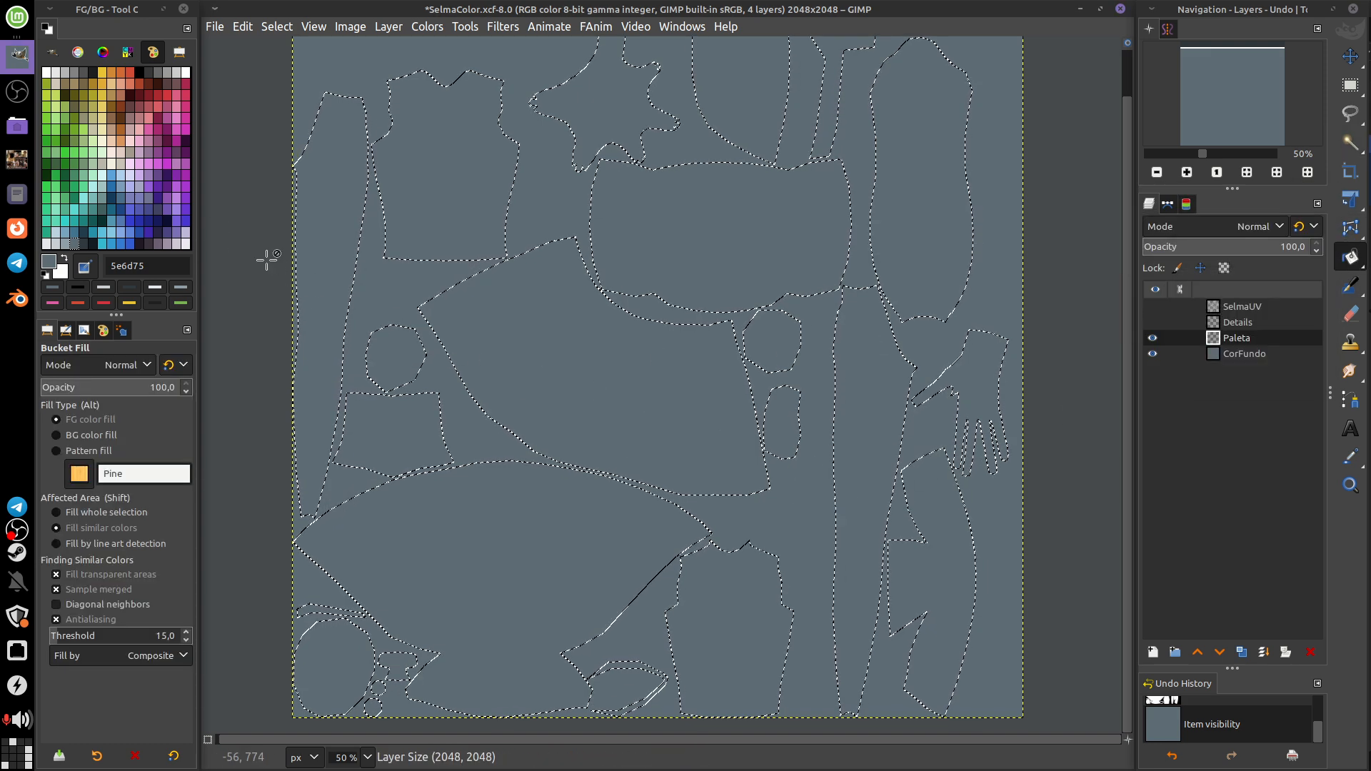
pyautogui.click(151, 142)
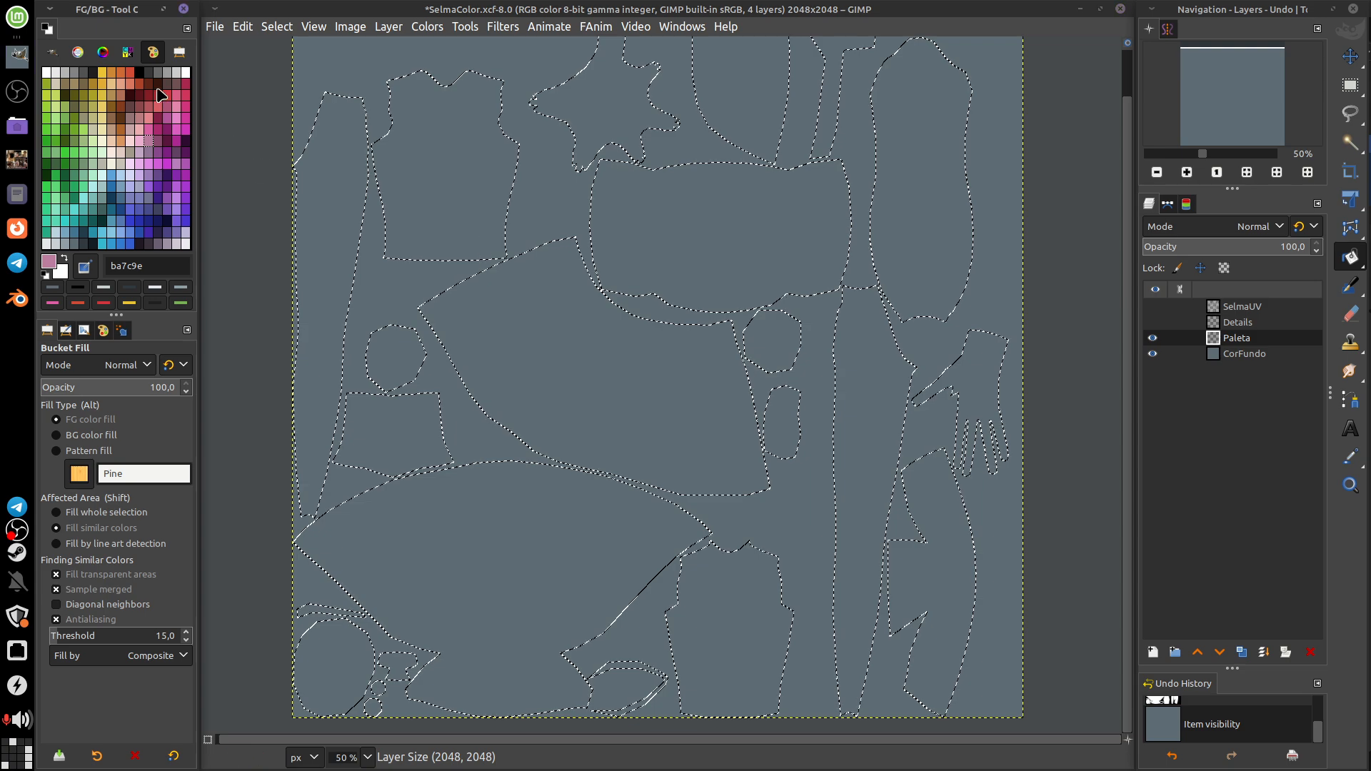
pyautogui.click(129, 72)
pyautogui.click(700, 419)
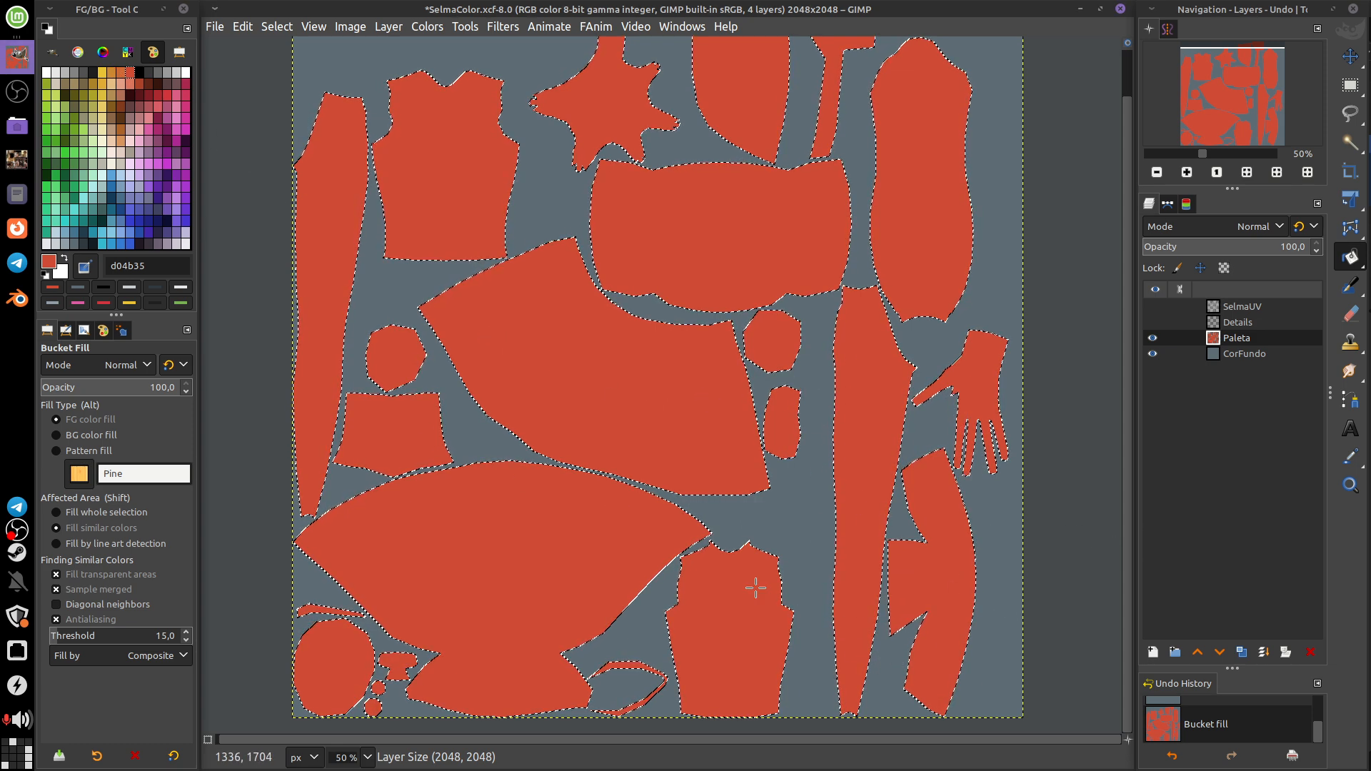
pyautogui.click(66, 244)
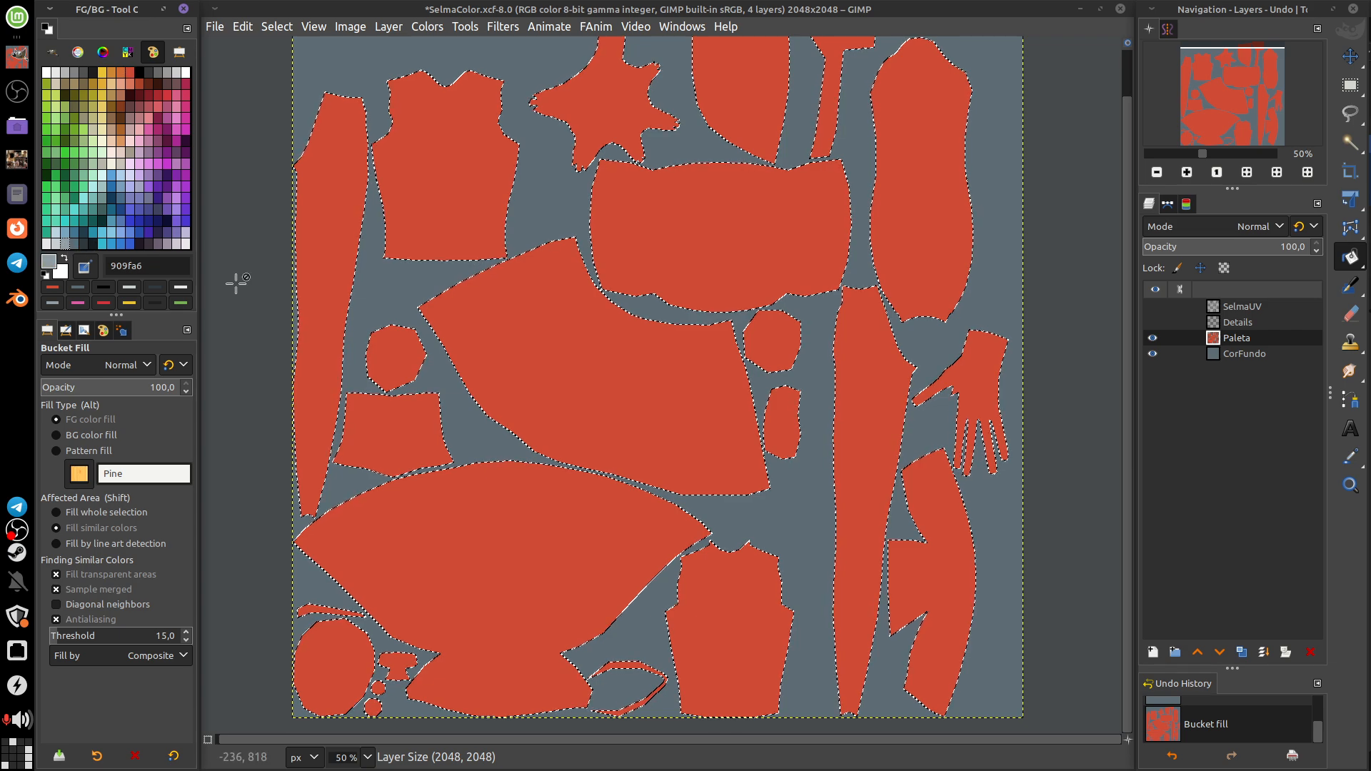
pyautogui.click(654, 367)
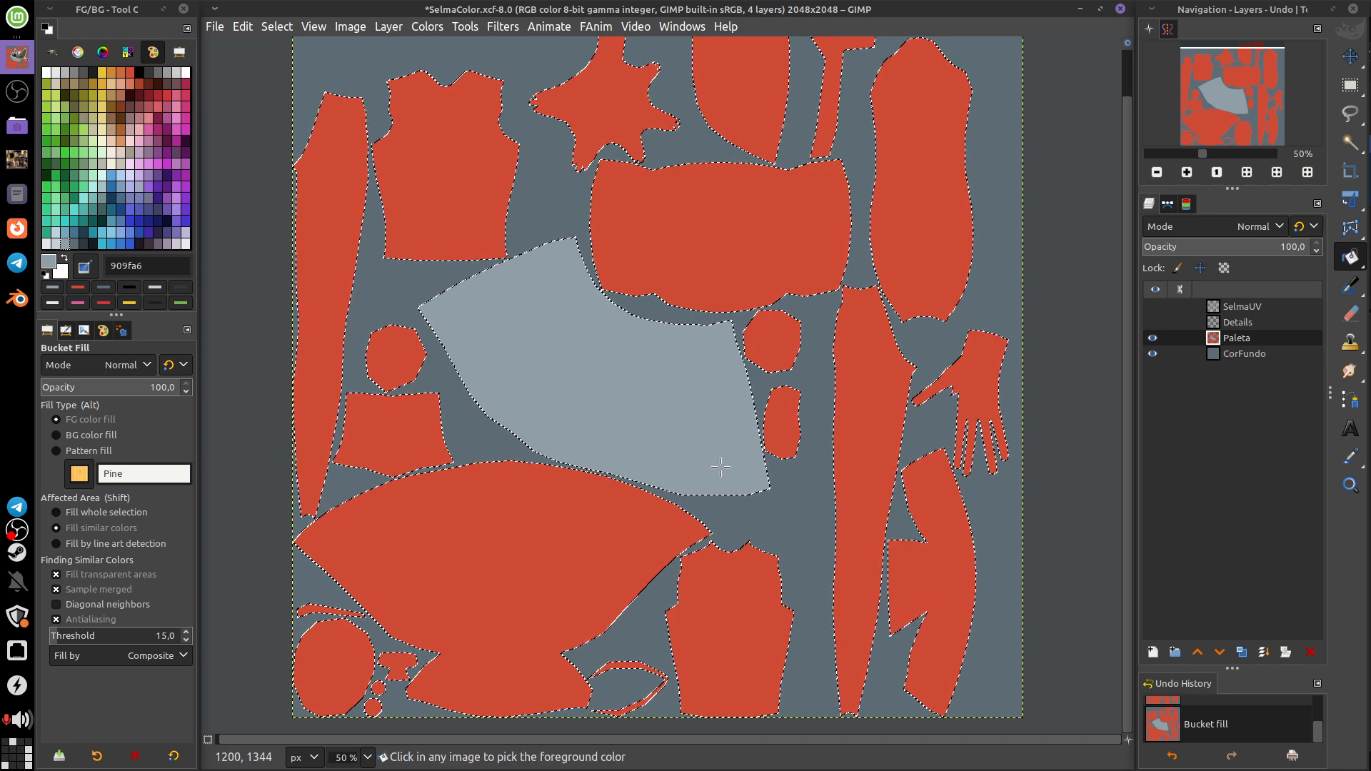
pyautogui.hotkey('ctrl', 'z')
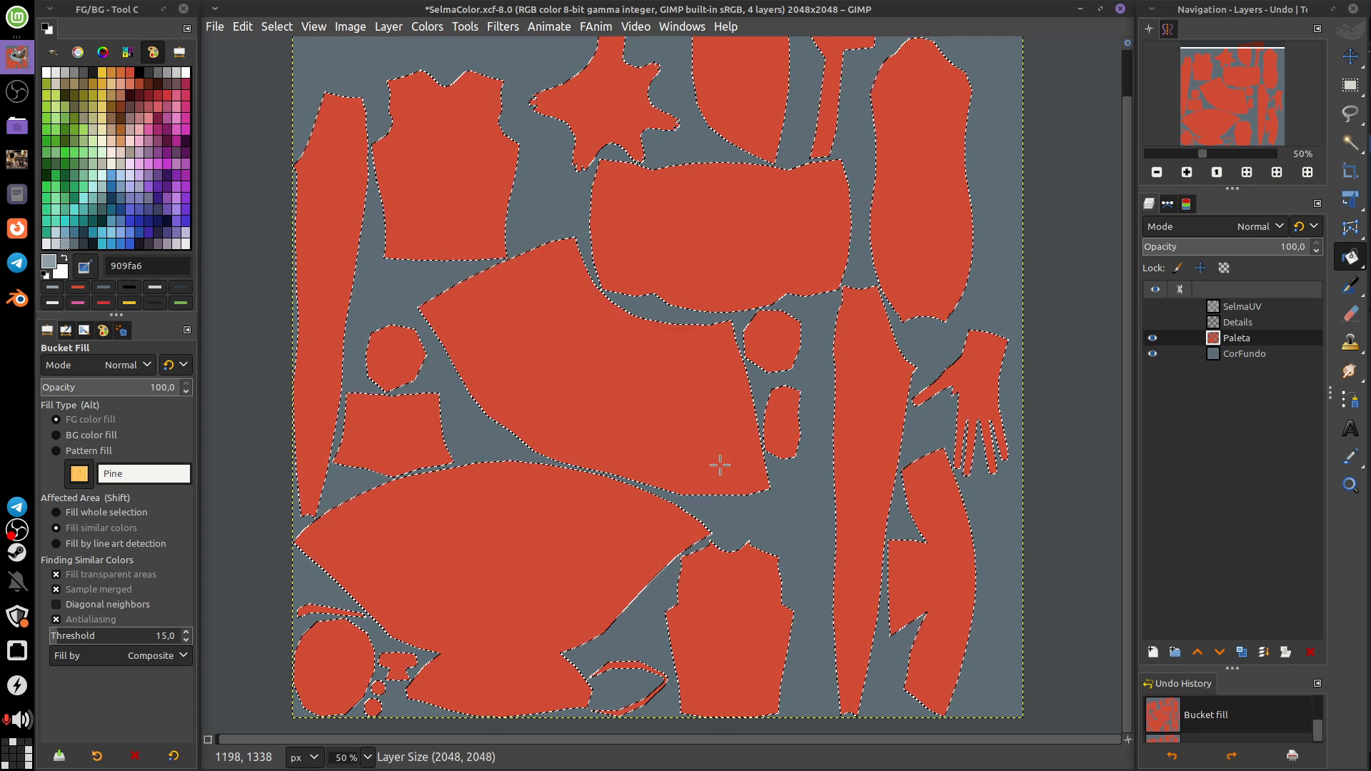
# - Fill the large curved central island with yellow dfab36, and both torso-shaped islands and the tall rounded upper-right island with blue 1e6682
pyautogui.click(103, 83)
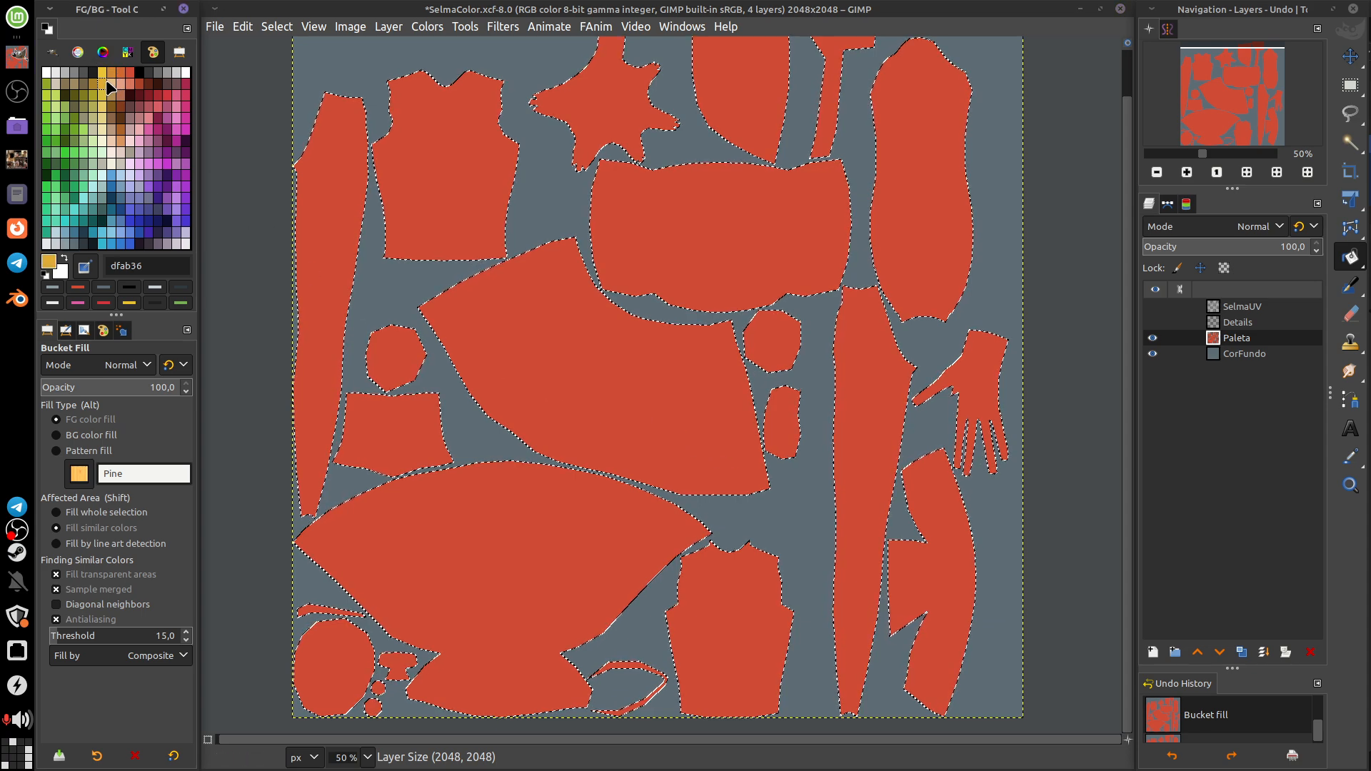
pyautogui.click(625, 391)
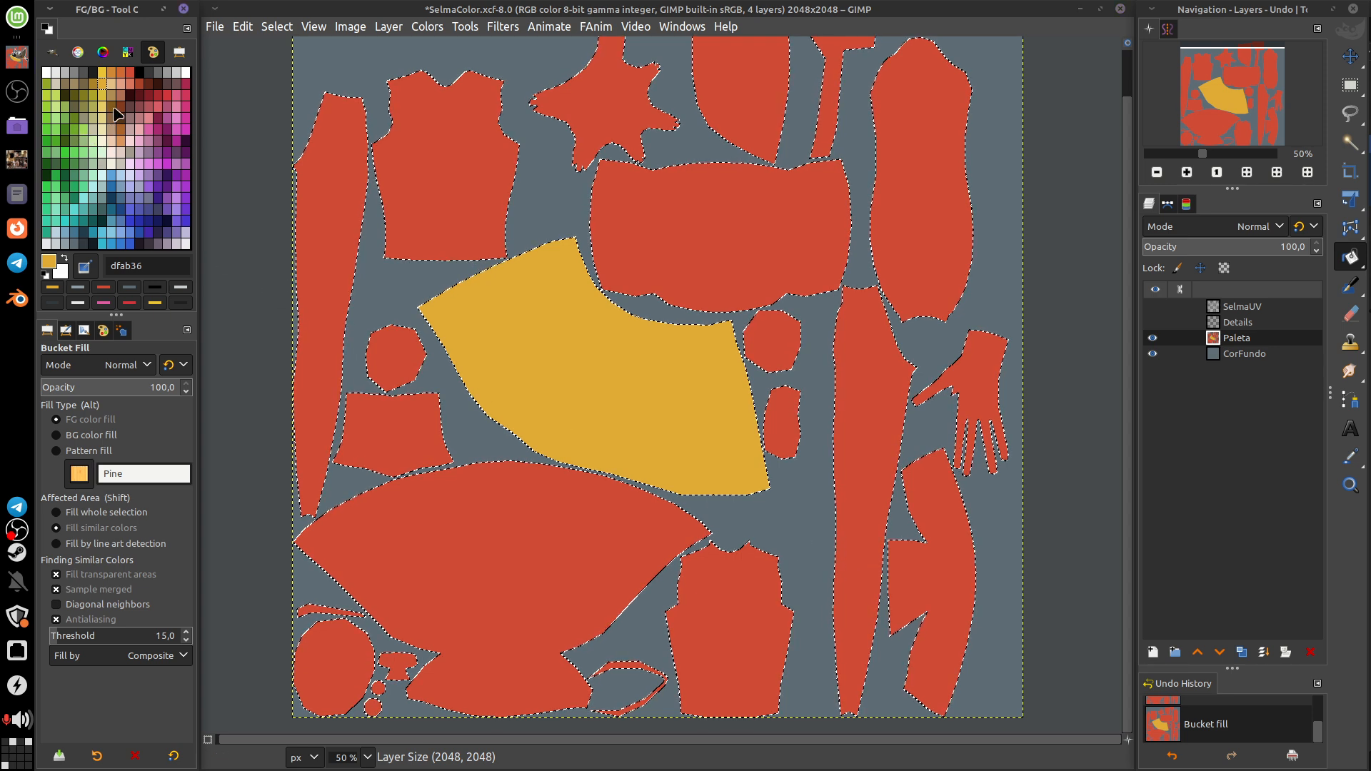
pyautogui.click(112, 209)
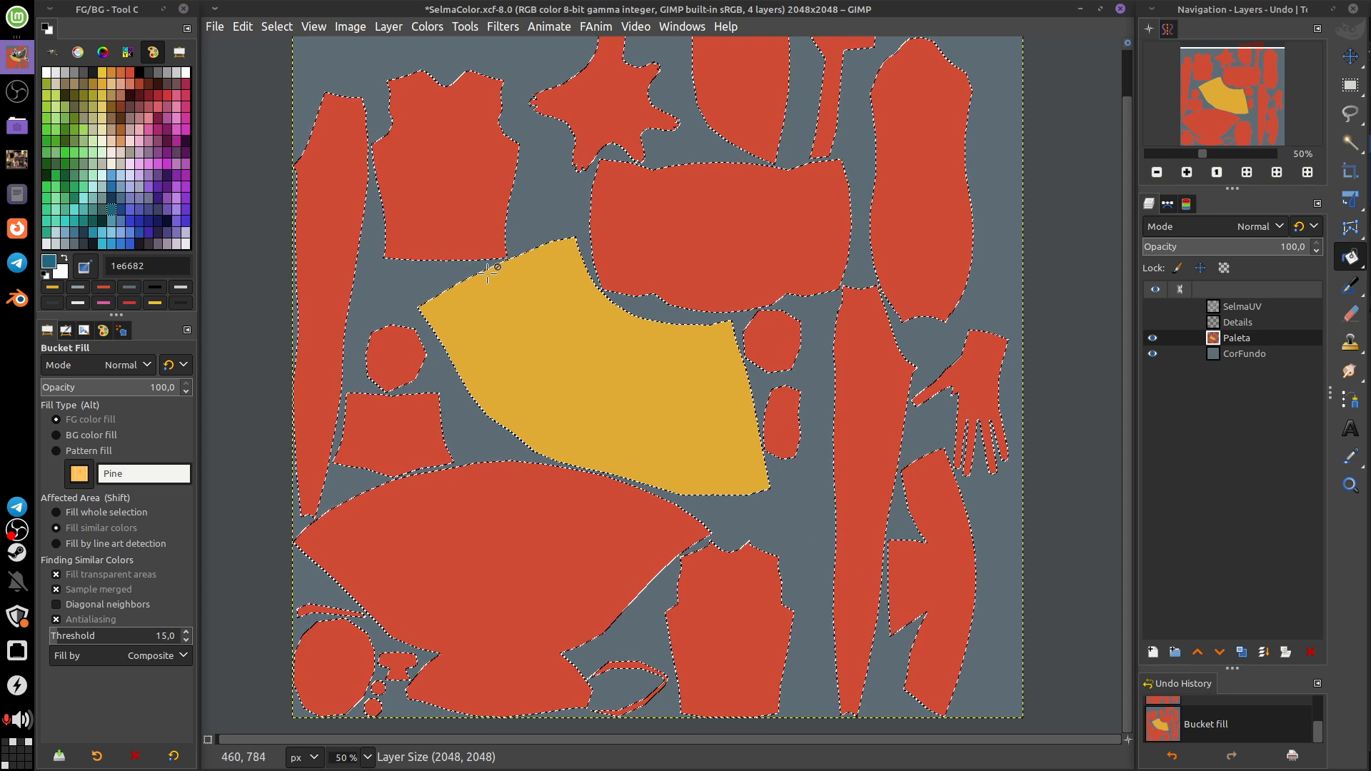
pyautogui.click(746, 597)
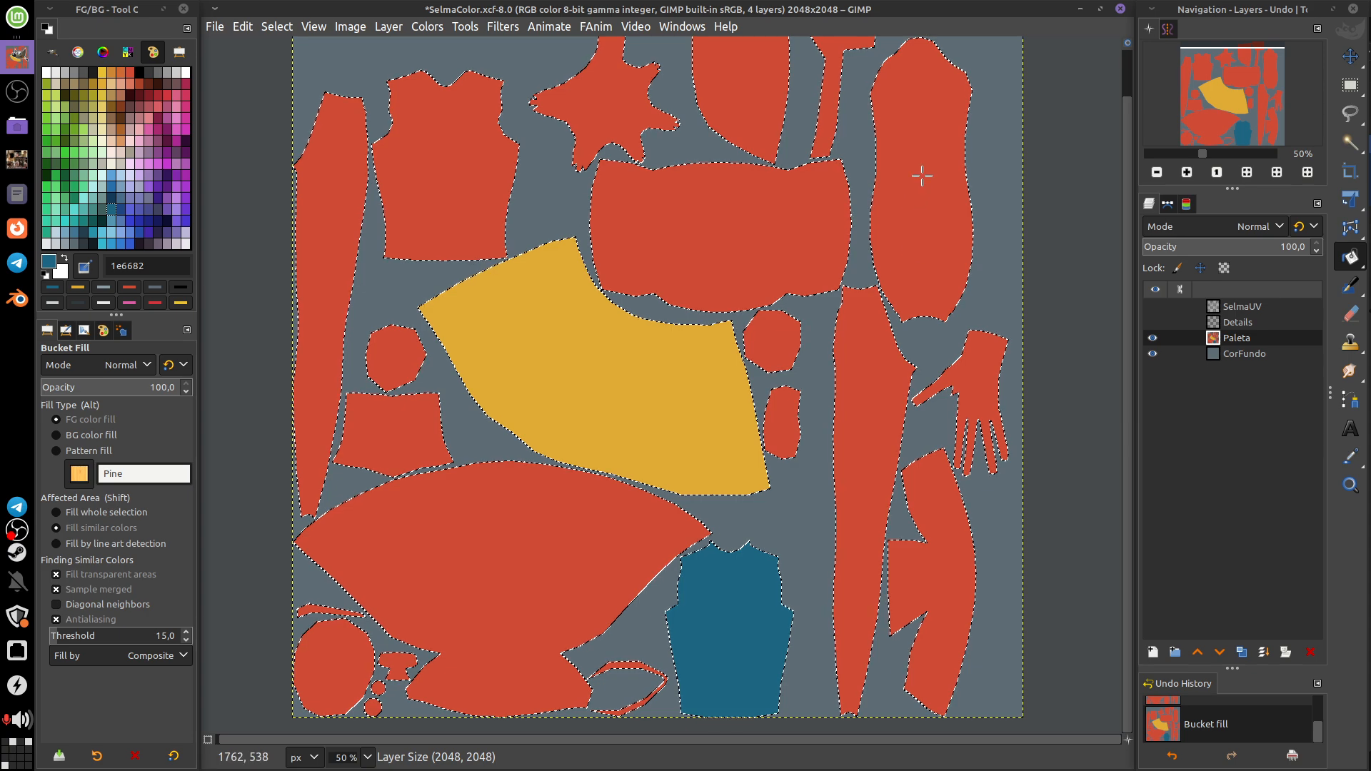
pyautogui.click(459, 184)
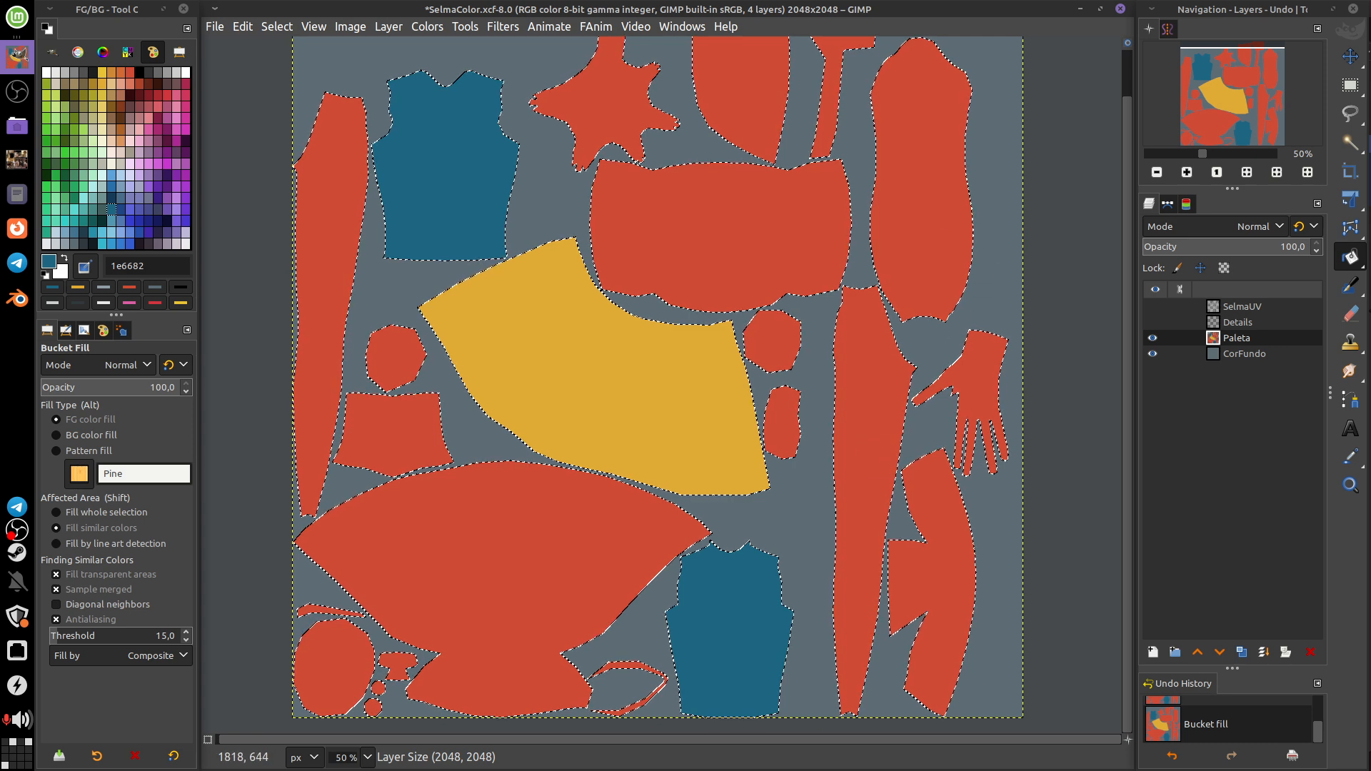
pyautogui.click(942, 217)
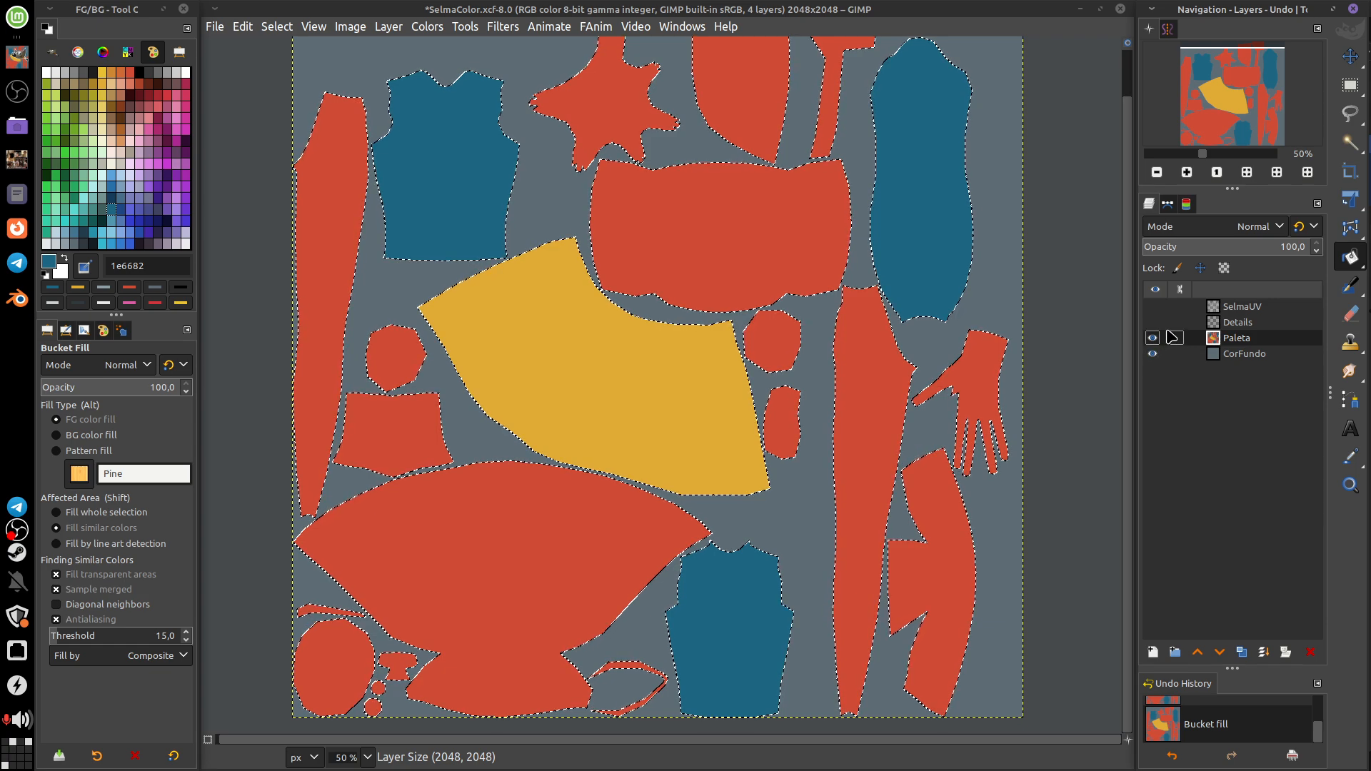
# - Clear the selection and lock the alpha channel of the Paleta layer
pyautogui.click(277, 26)
pyautogui.click(340, 66)
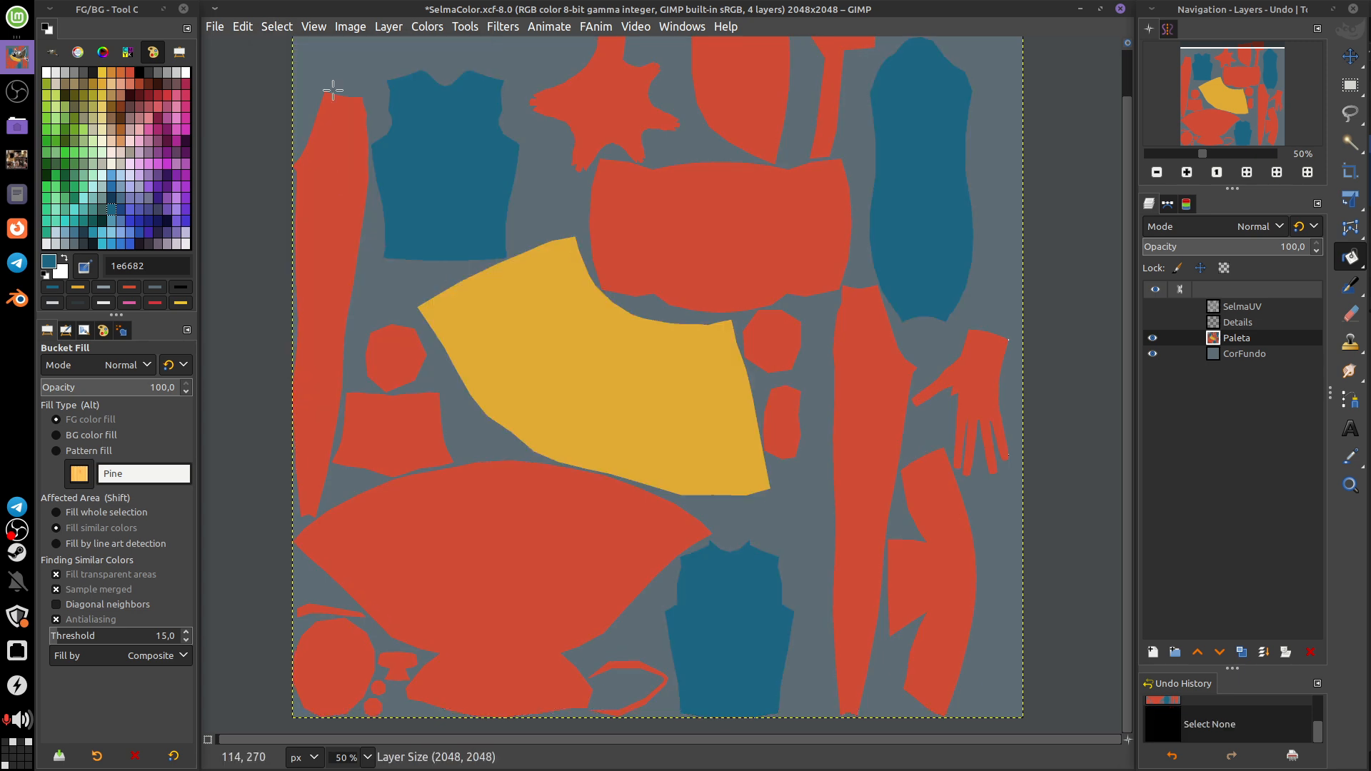
pyautogui.click(1224, 269)
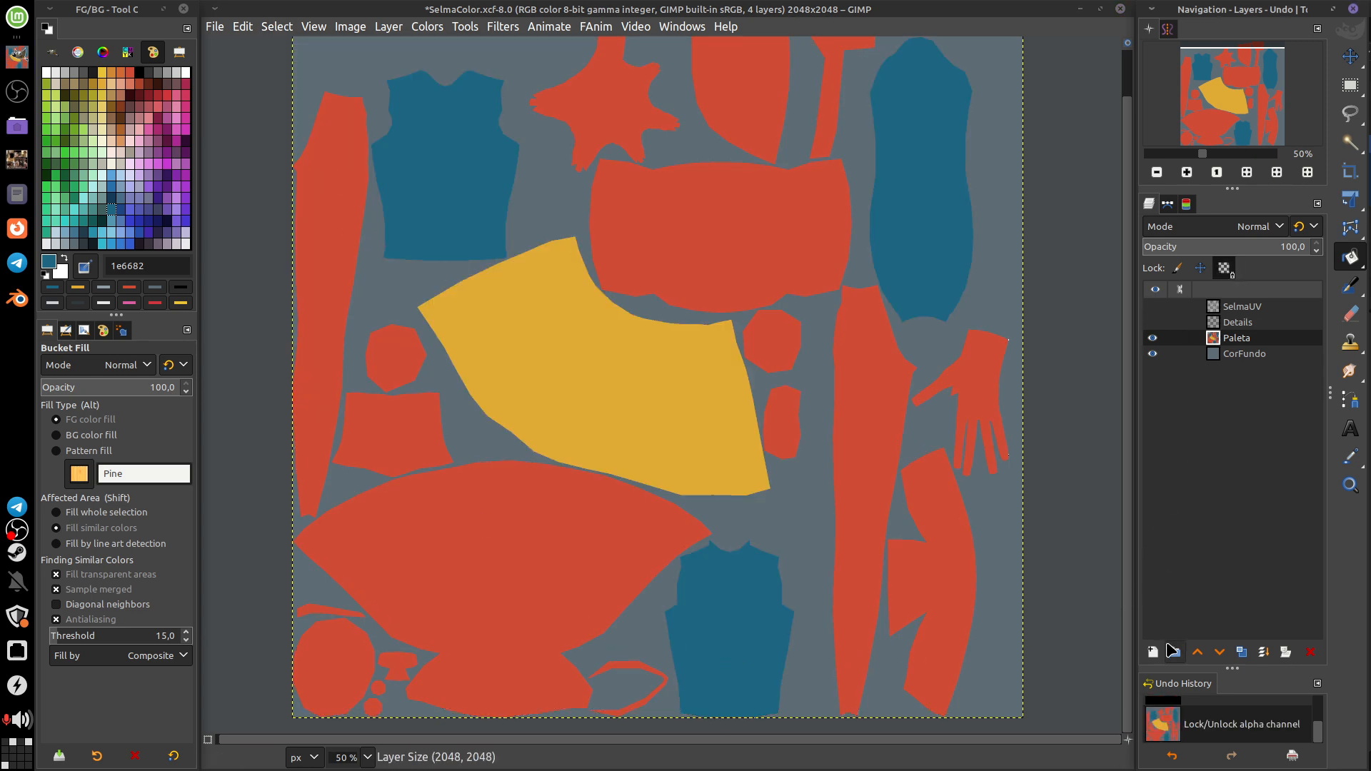
# - Try blue 1e6682 bucket fills on the background area and the wide upper red island of Paleta, and undo the island's fill
pyautogui.click(927, 327)
pyautogui.click(1003, 265)
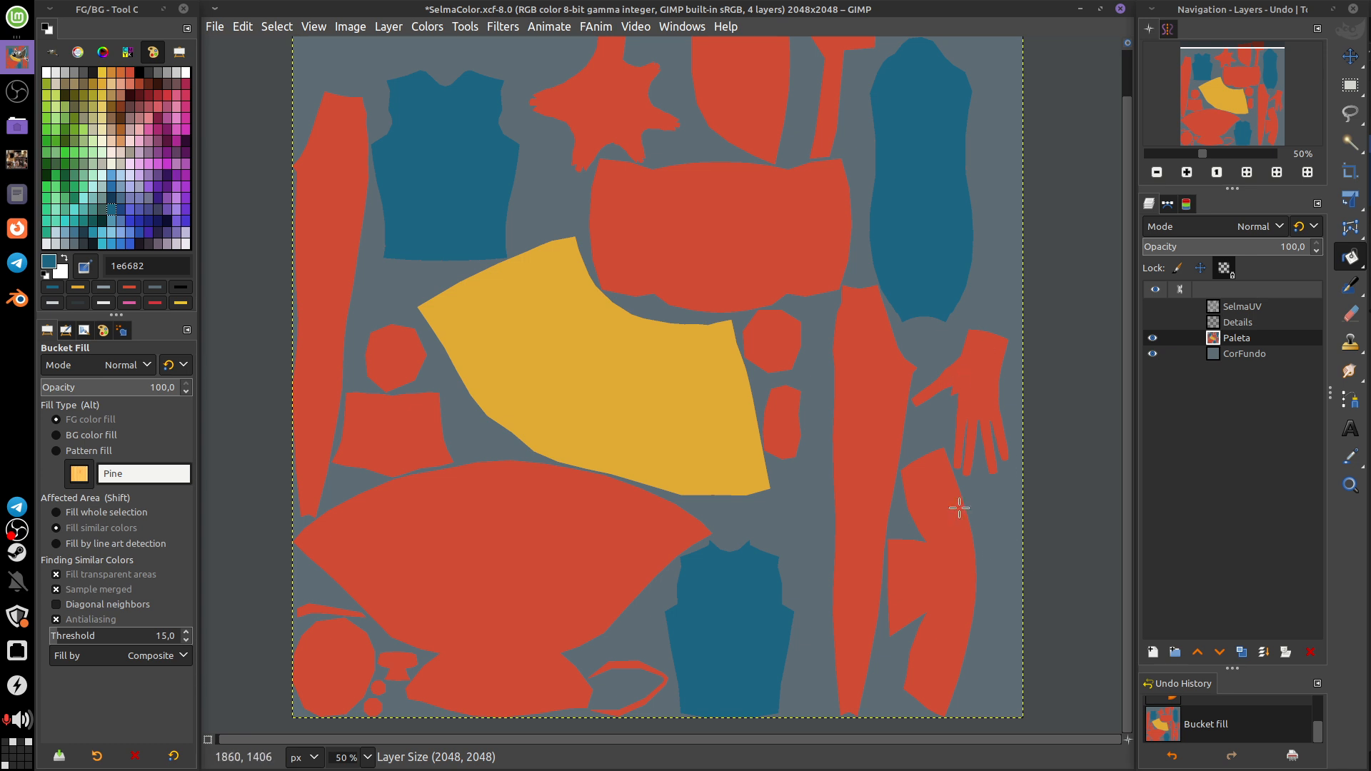
pyautogui.click(747, 244)
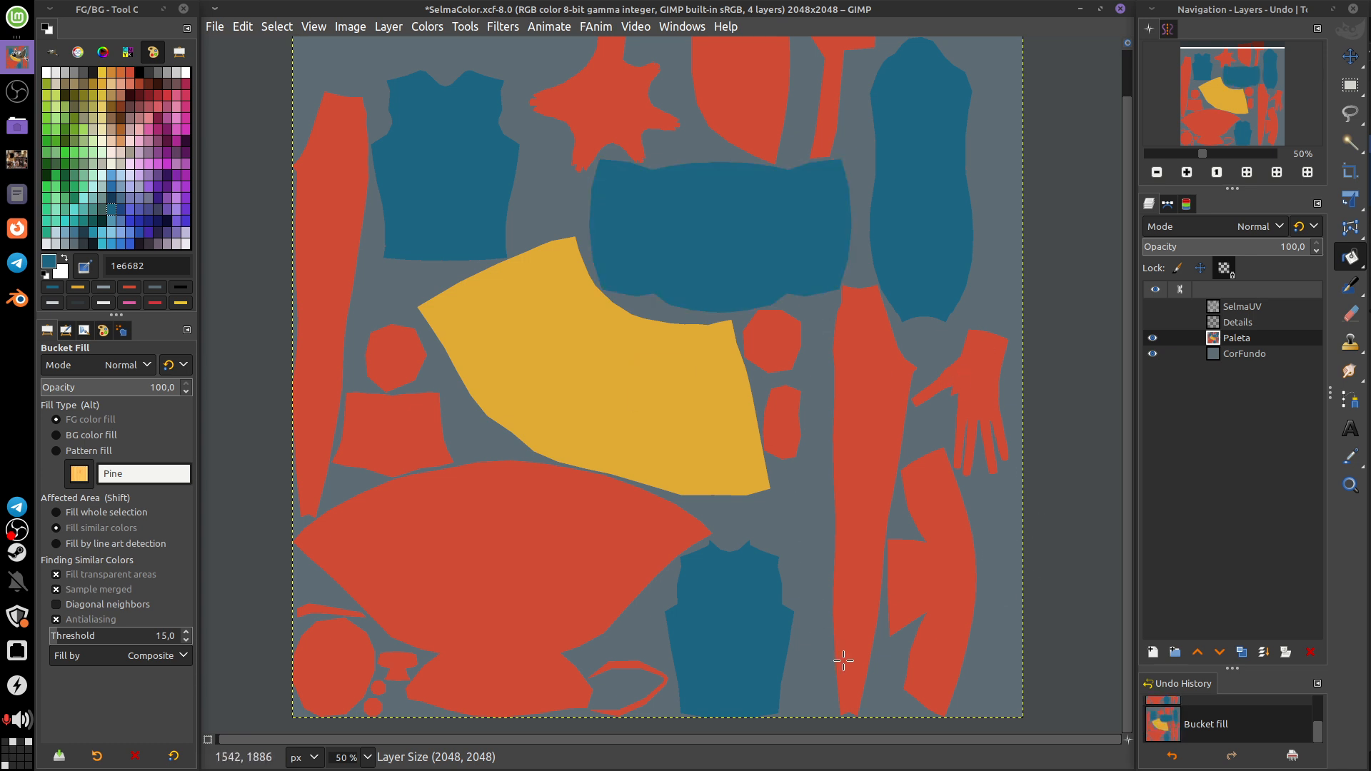
pyautogui.hotkey('ctrl', 'z')
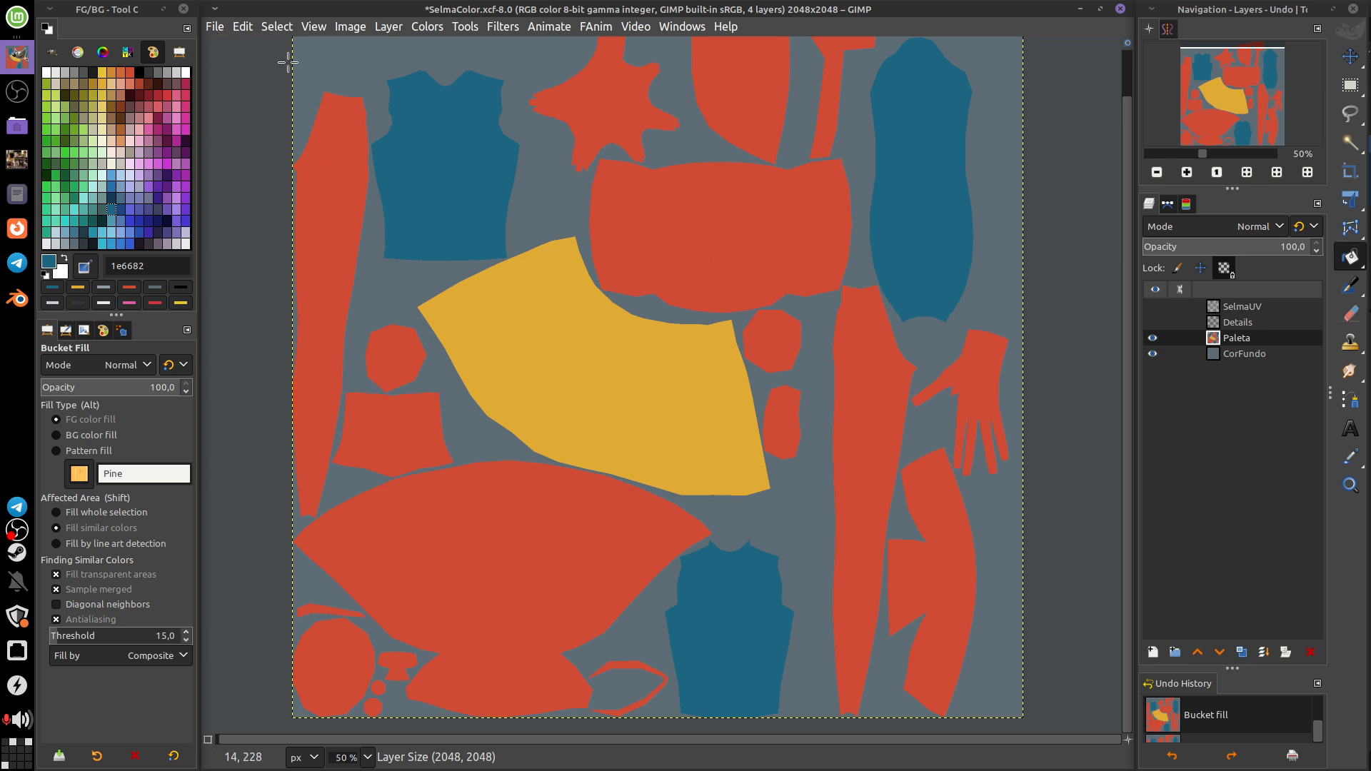
# - Export the updated texture, then switch to Blender, reload the image and inspect the colours on the model
pyautogui.click(215, 29)
pyautogui.click(363, 261)
pyautogui.click(18, 299)
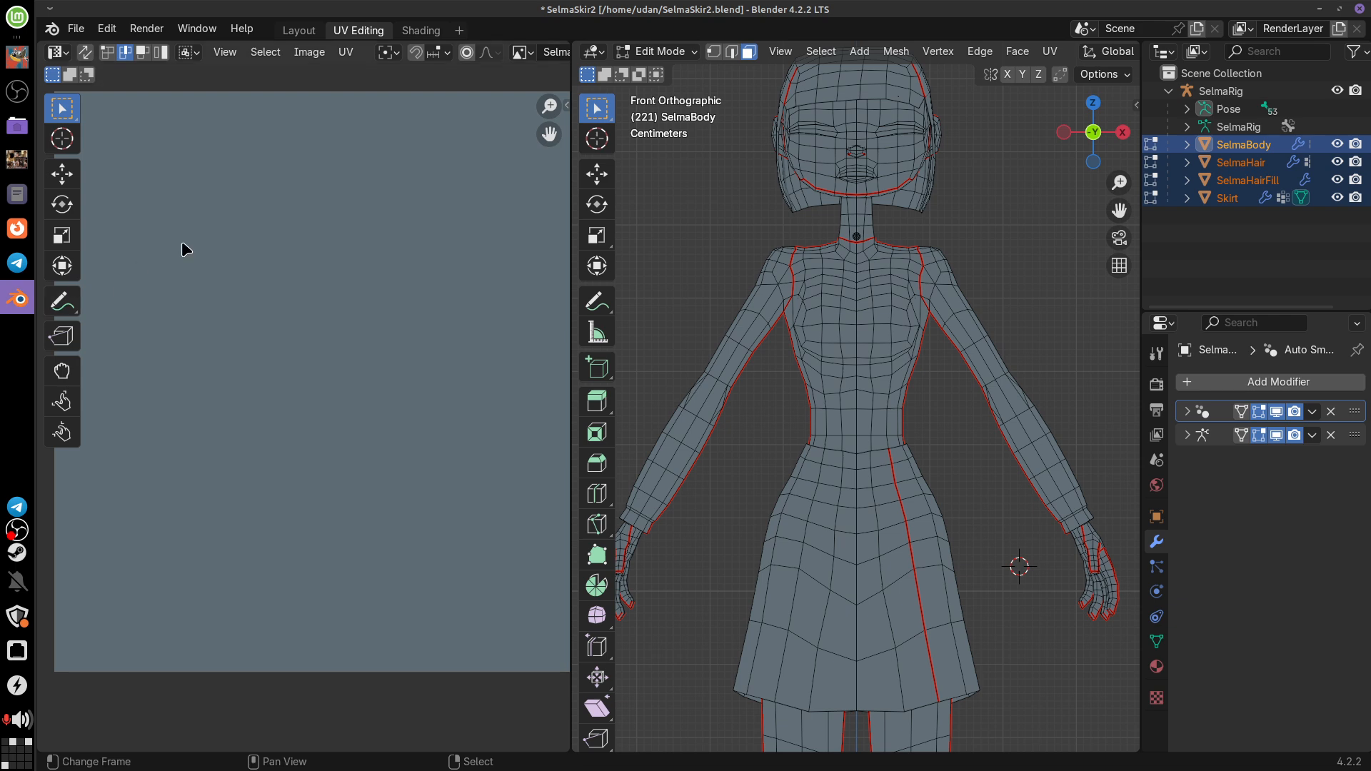
pyautogui.click(309, 53)
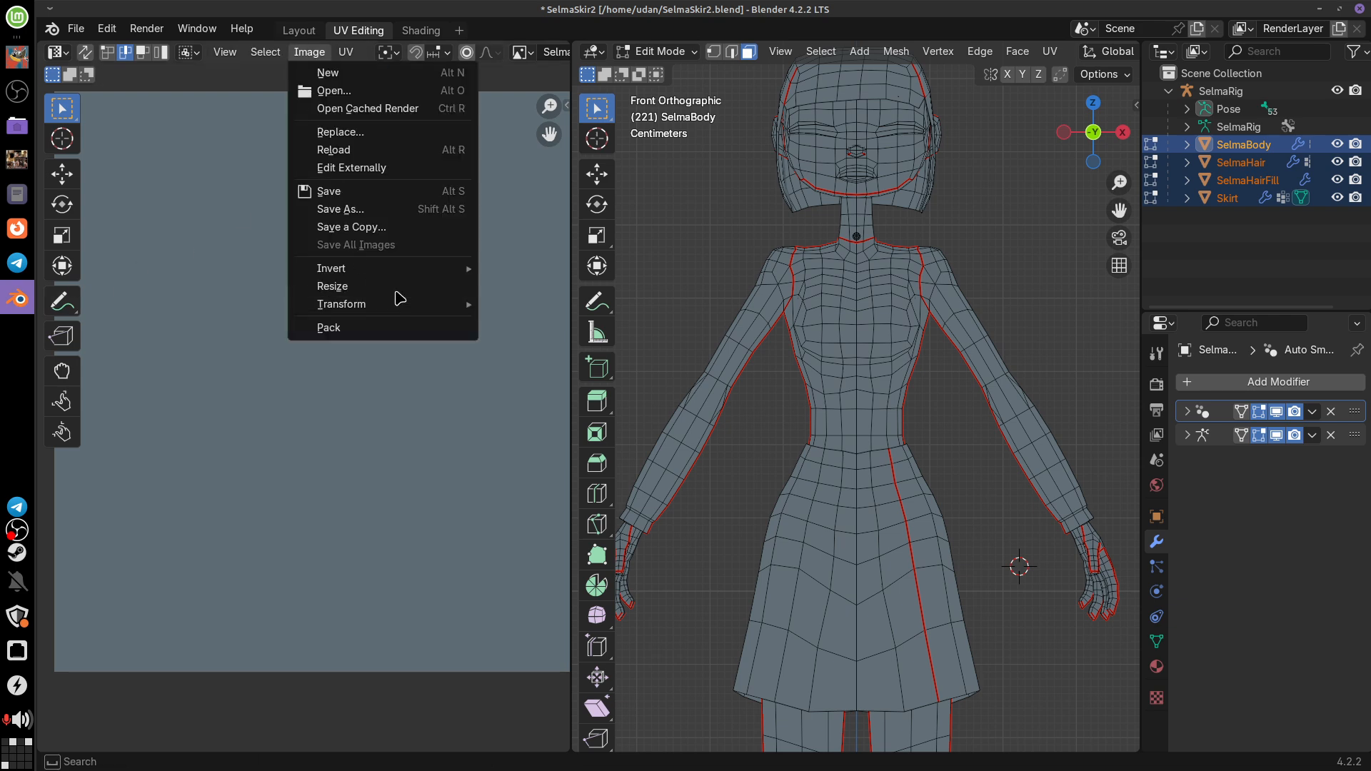
pyautogui.click(386, 150)
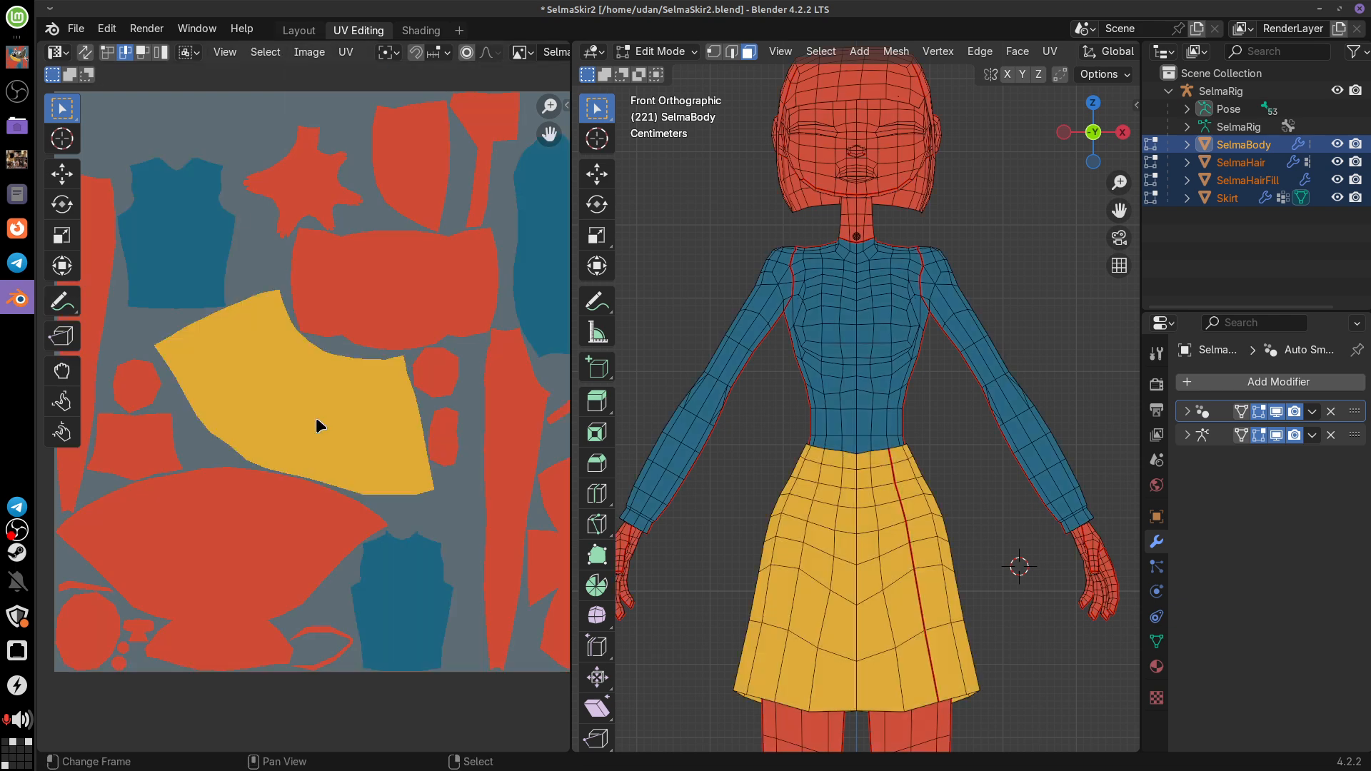
pyautogui.moveTo(1035, 395); pyautogui.dragTo(964, 420)
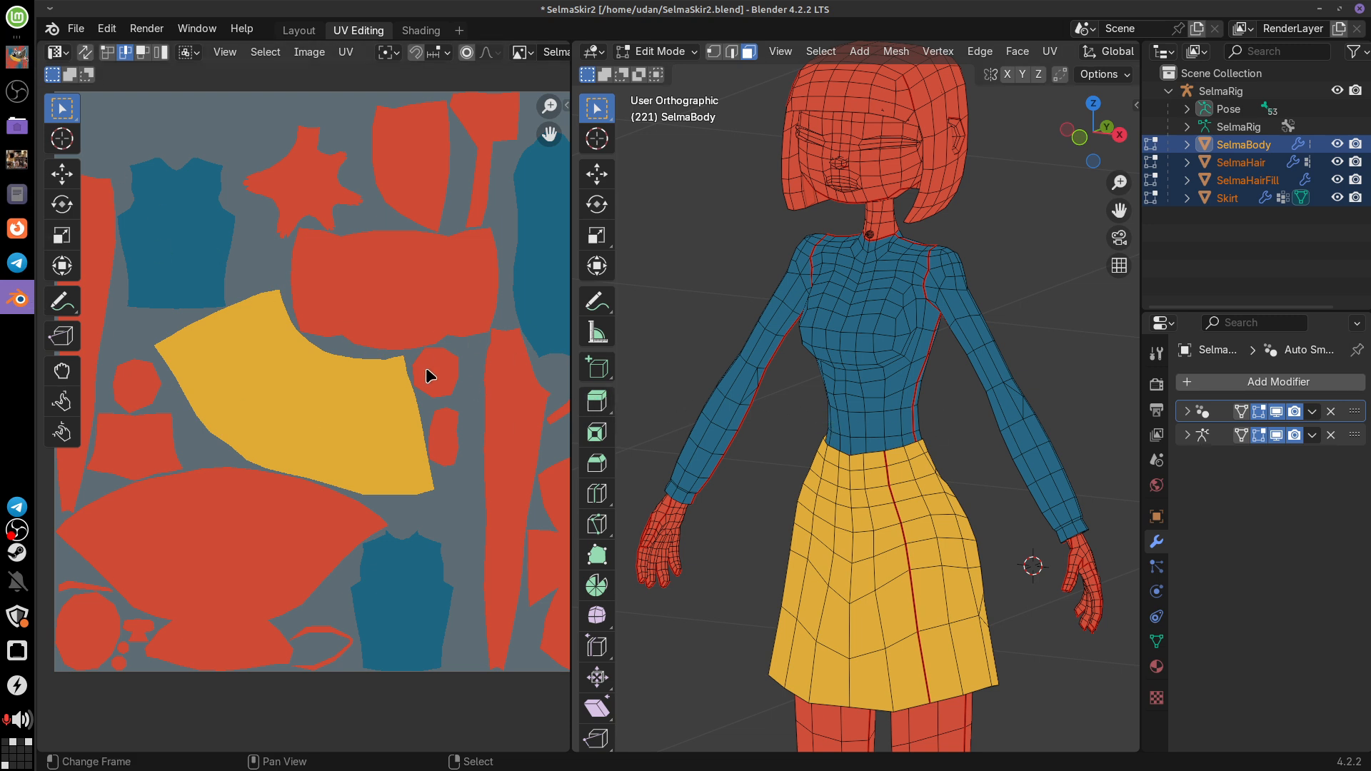
pyautogui.moveTo(964, 339); pyautogui.dragTo(951, 488)
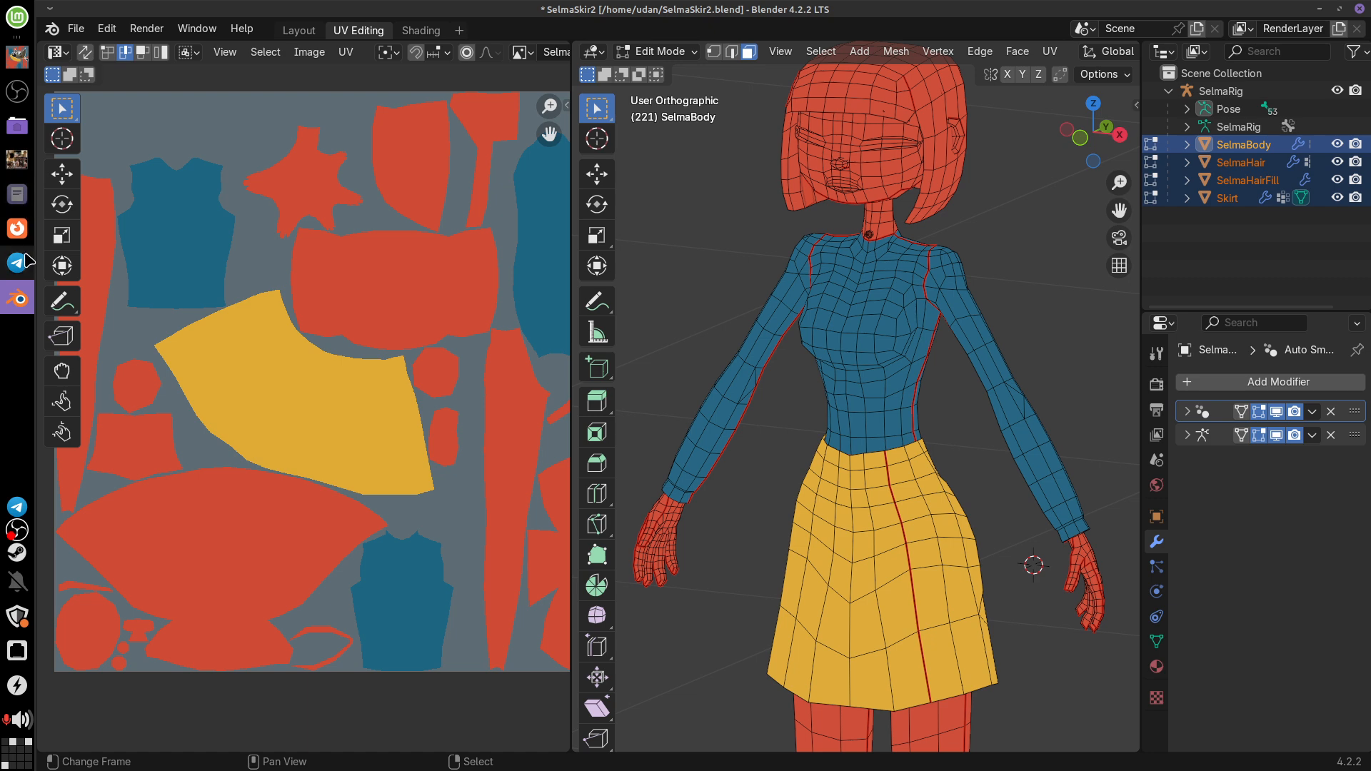
# - Switch back to GIMP and check the CorFundo background by hiding and showing it, ending with Paleta selected
pyautogui.click(17, 56)
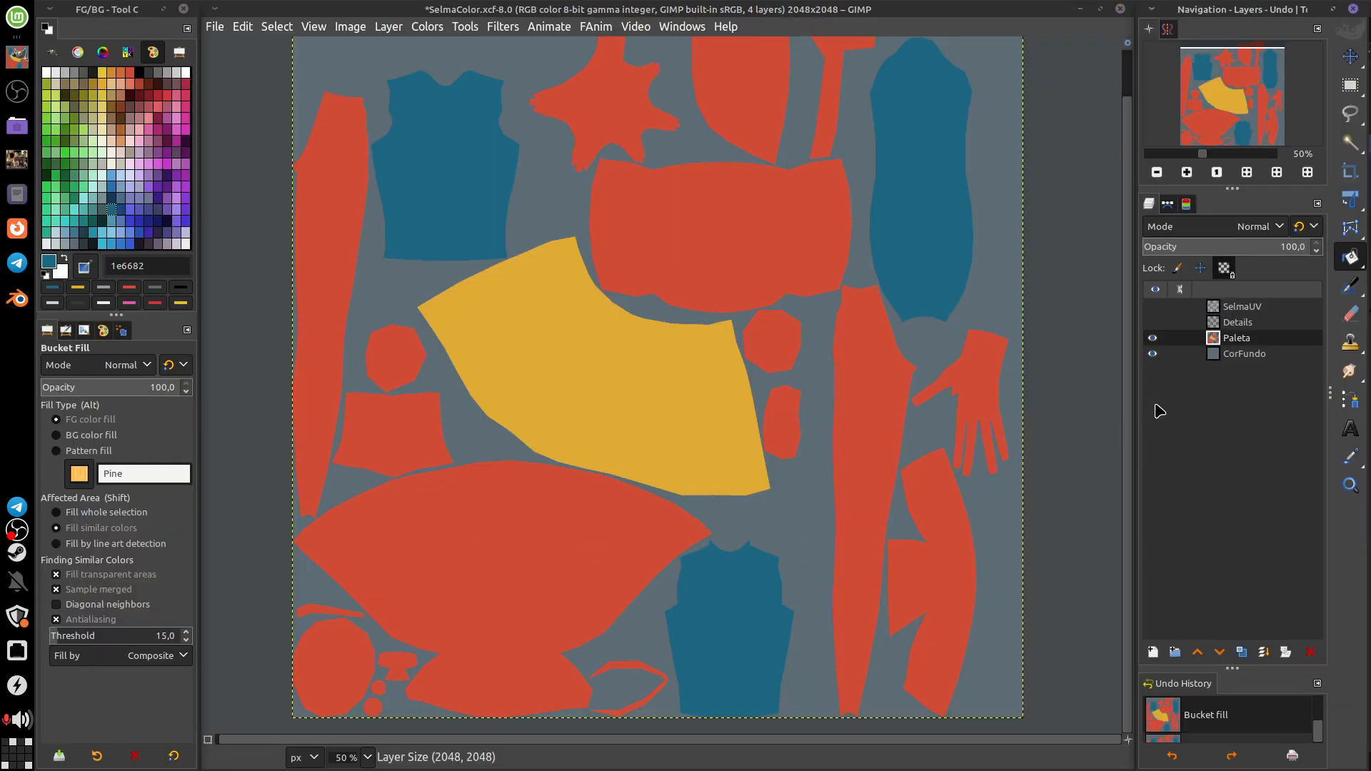
pyautogui.click(1242, 355)
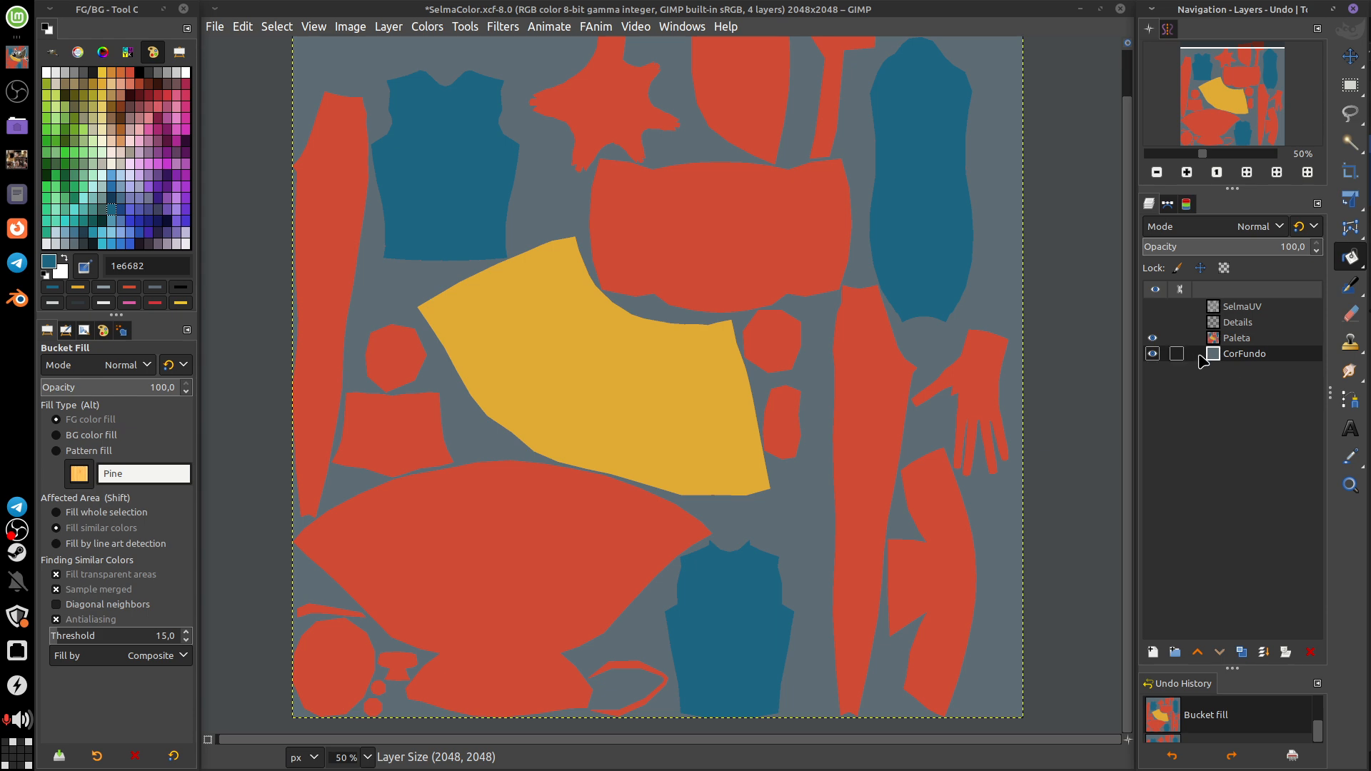
pyautogui.click(1152, 354)
pyautogui.click(1152, 353)
pyautogui.click(1243, 344)
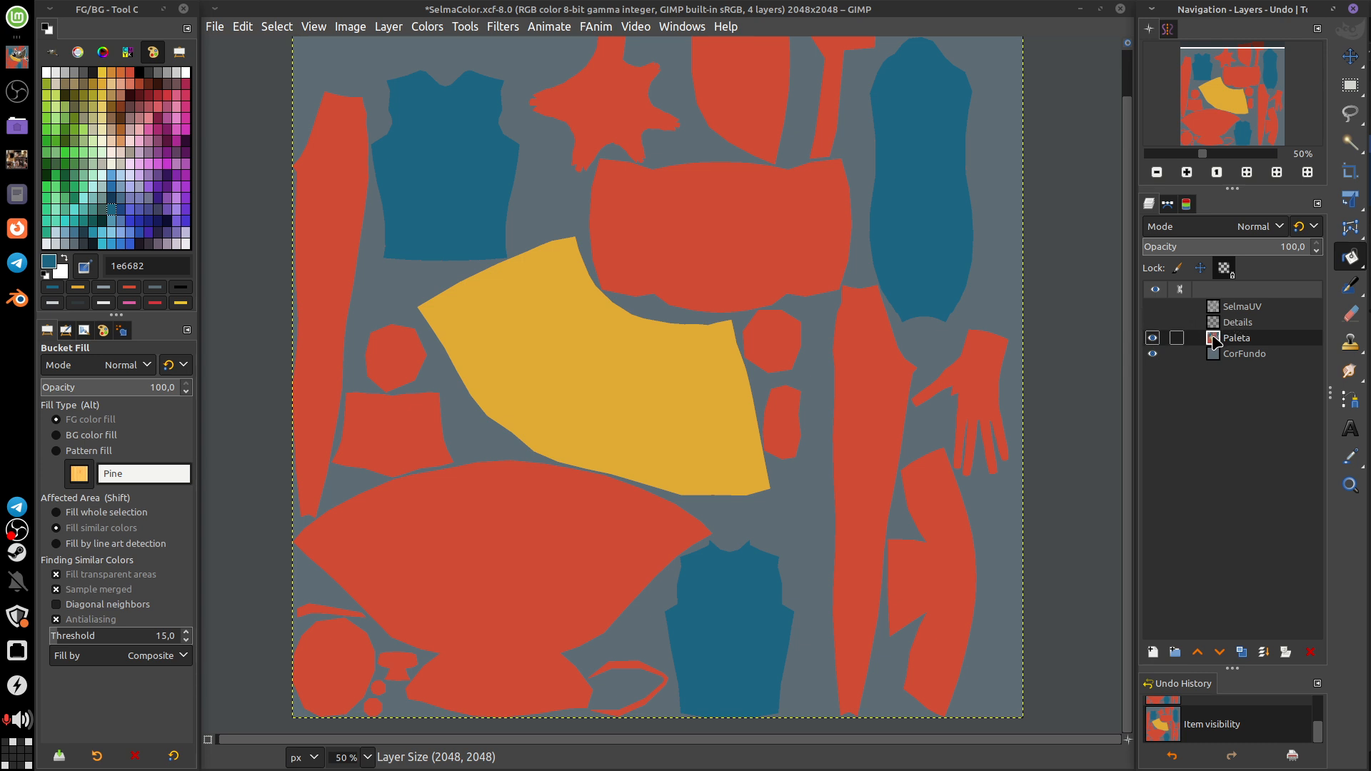
# - Add a new layer group, place it directly above the Details layer and name it Pintura
pyautogui.click(1174, 652)
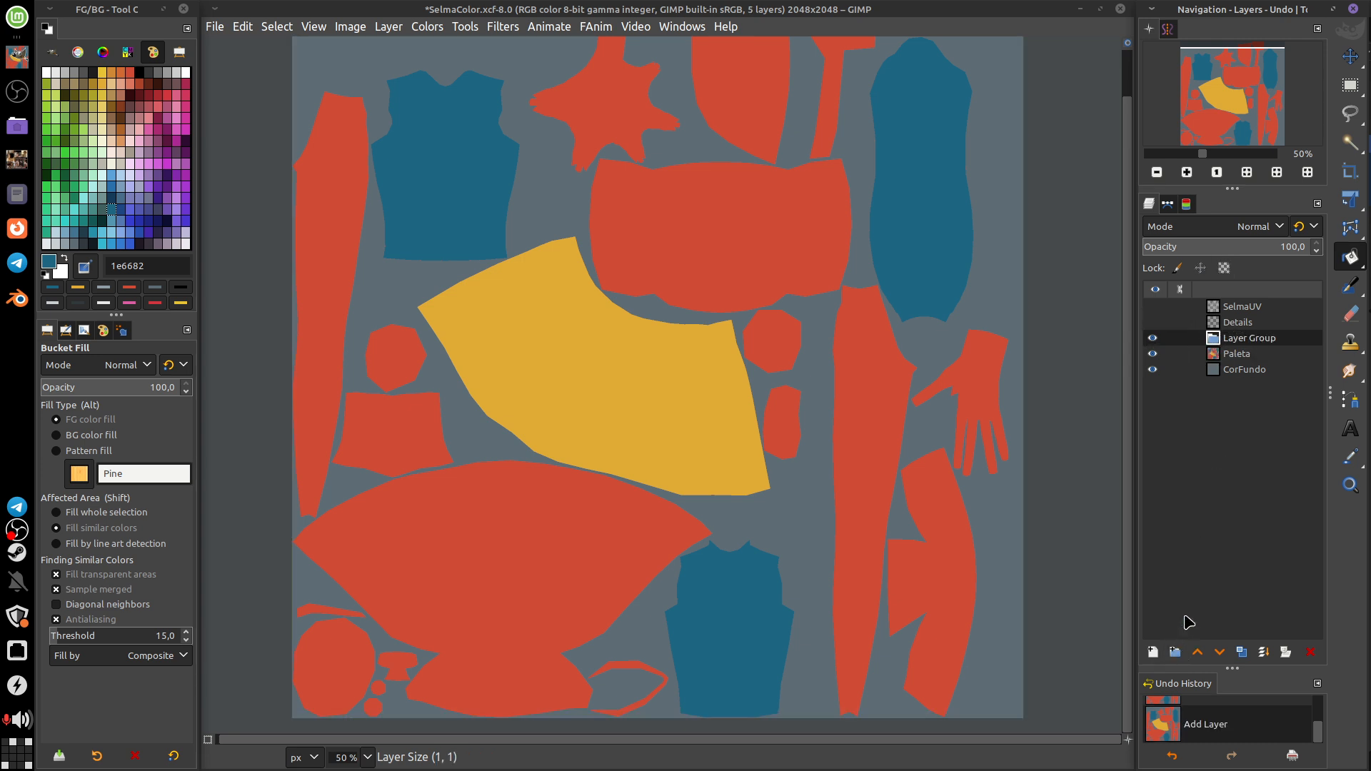
pyautogui.moveTo(1228, 340); pyautogui.dragTo(1225, 316)
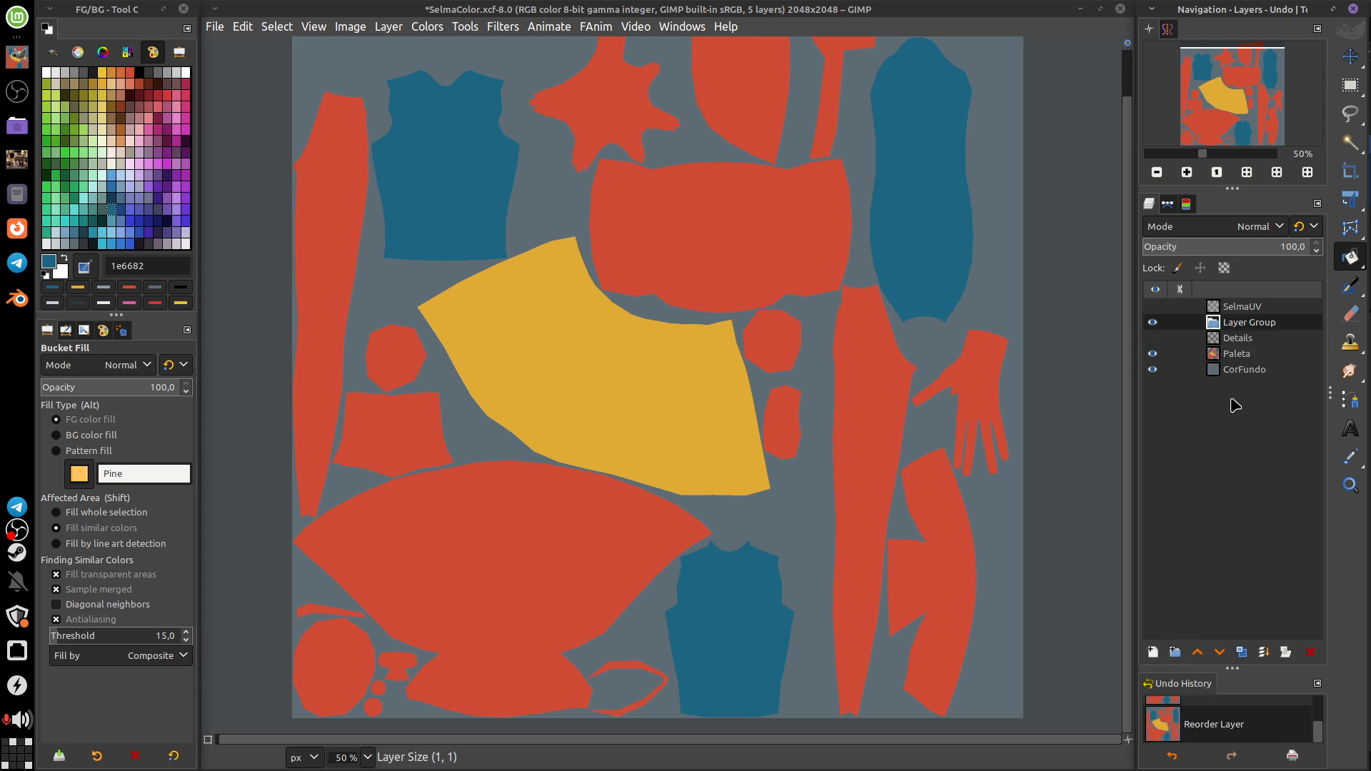
pyautogui.doubleClick(1254, 322)
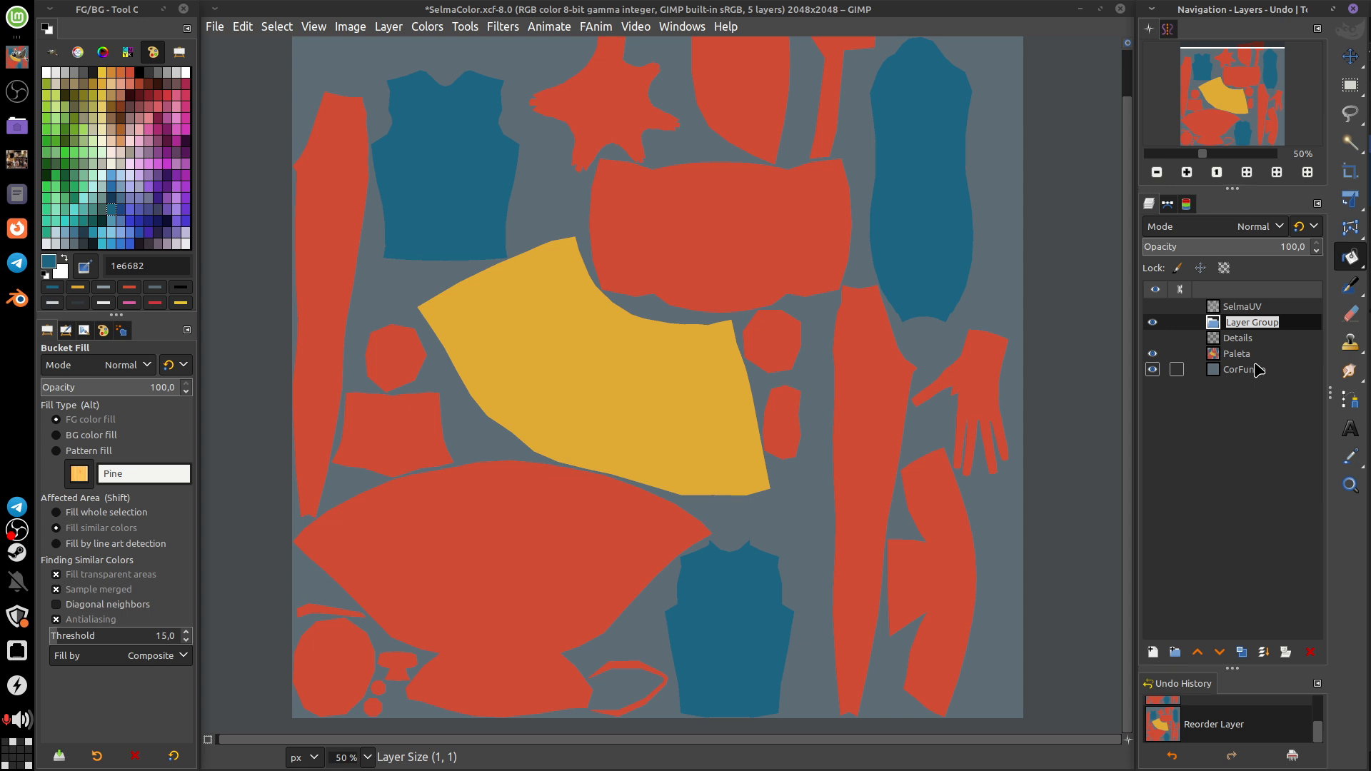
pyautogui.write('Pintura')
pyautogui.press('Return')
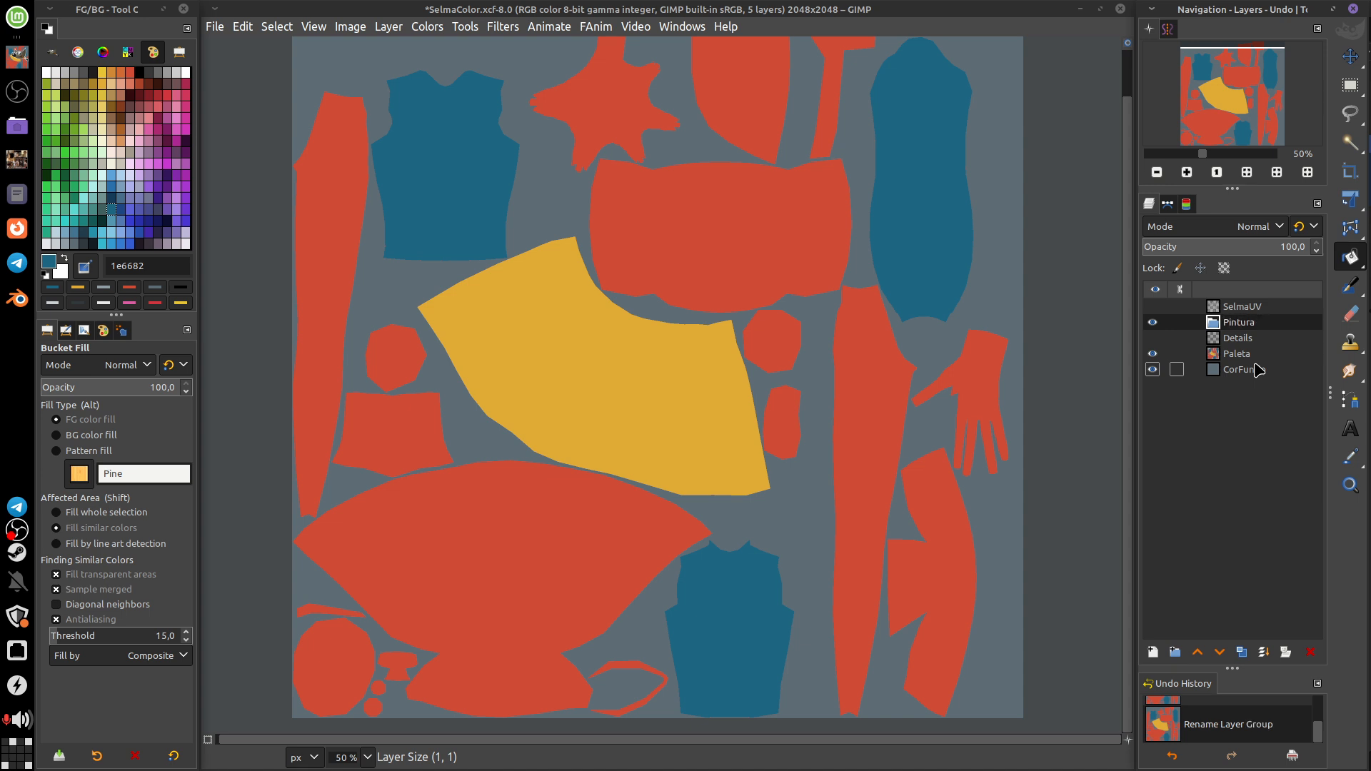
# - Move the Details layer into the Pintura group, rename it Detalhes, and place Paleta inside the group beneath it
pyautogui.click(1230, 338)
pyautogui.moveTo(1228, 332); pyautogui.dragTo(1248, 343)
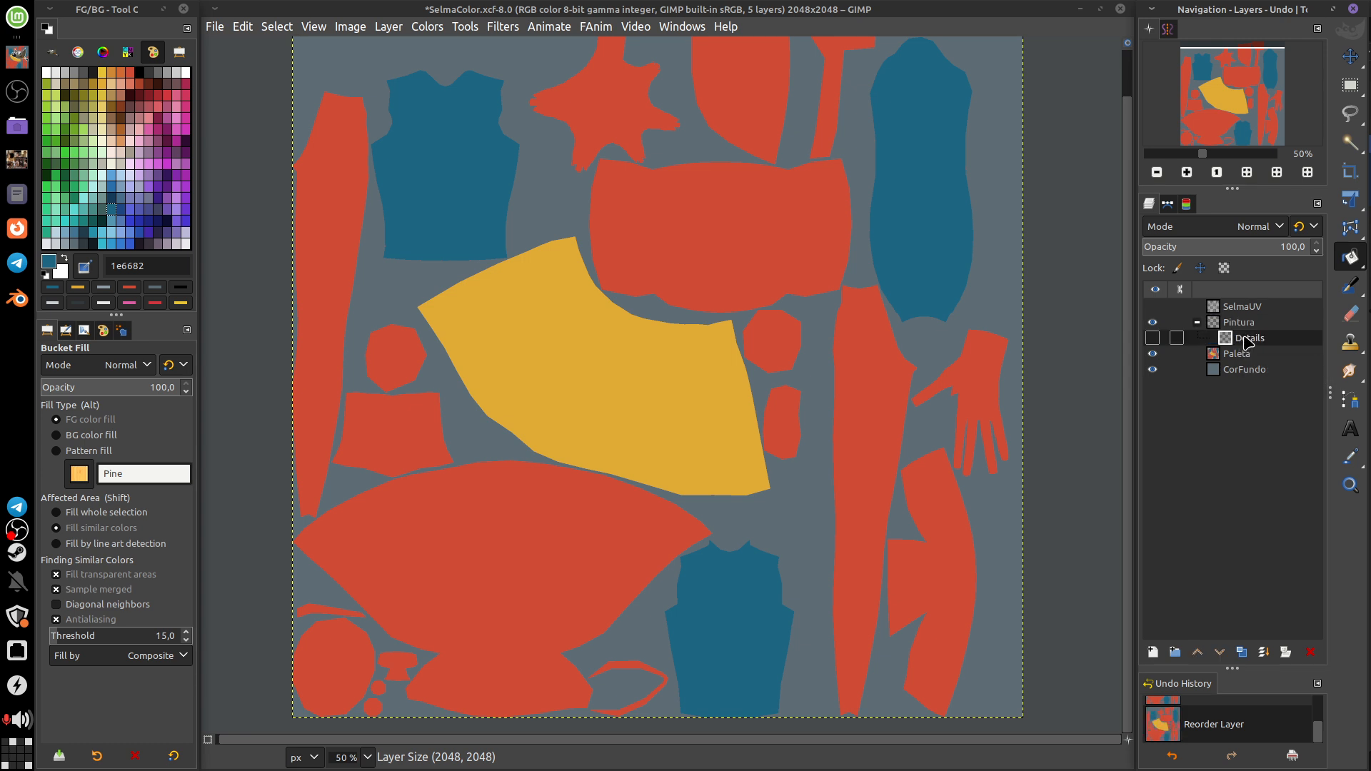
pyautogui.doubleClick(1261, 340)
pyautogui.click(1265, 345)
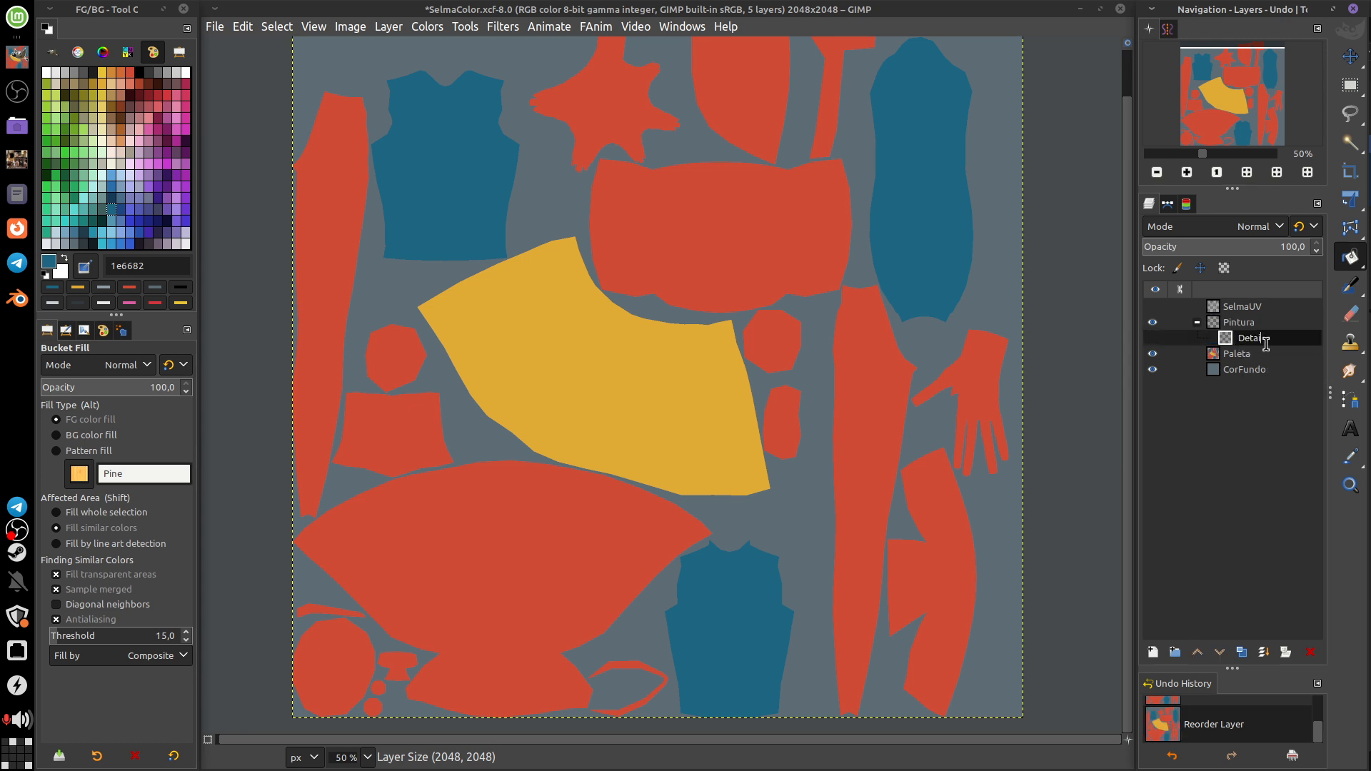
pyautogui.press('Return')
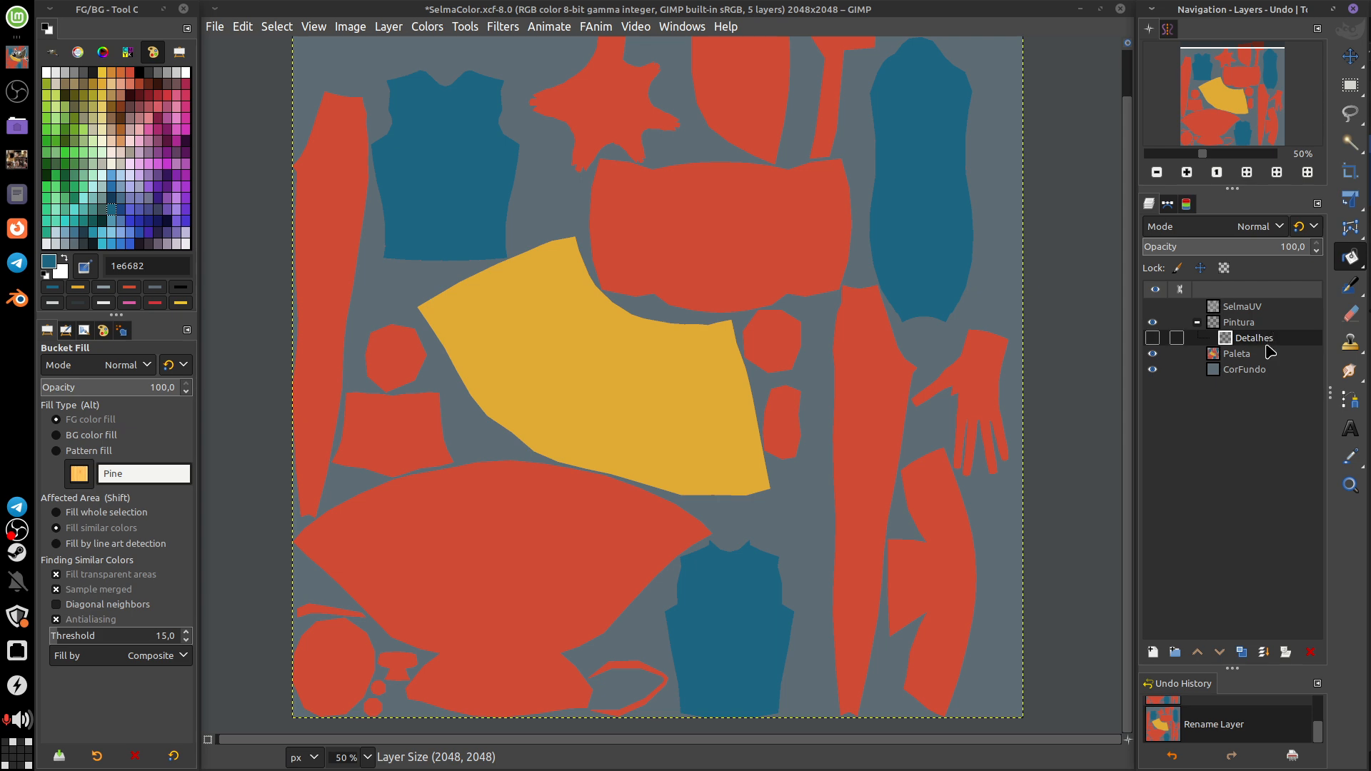
pyautogui.moveTo(1217, 356); pyautogui.dragTo(1235, 344)
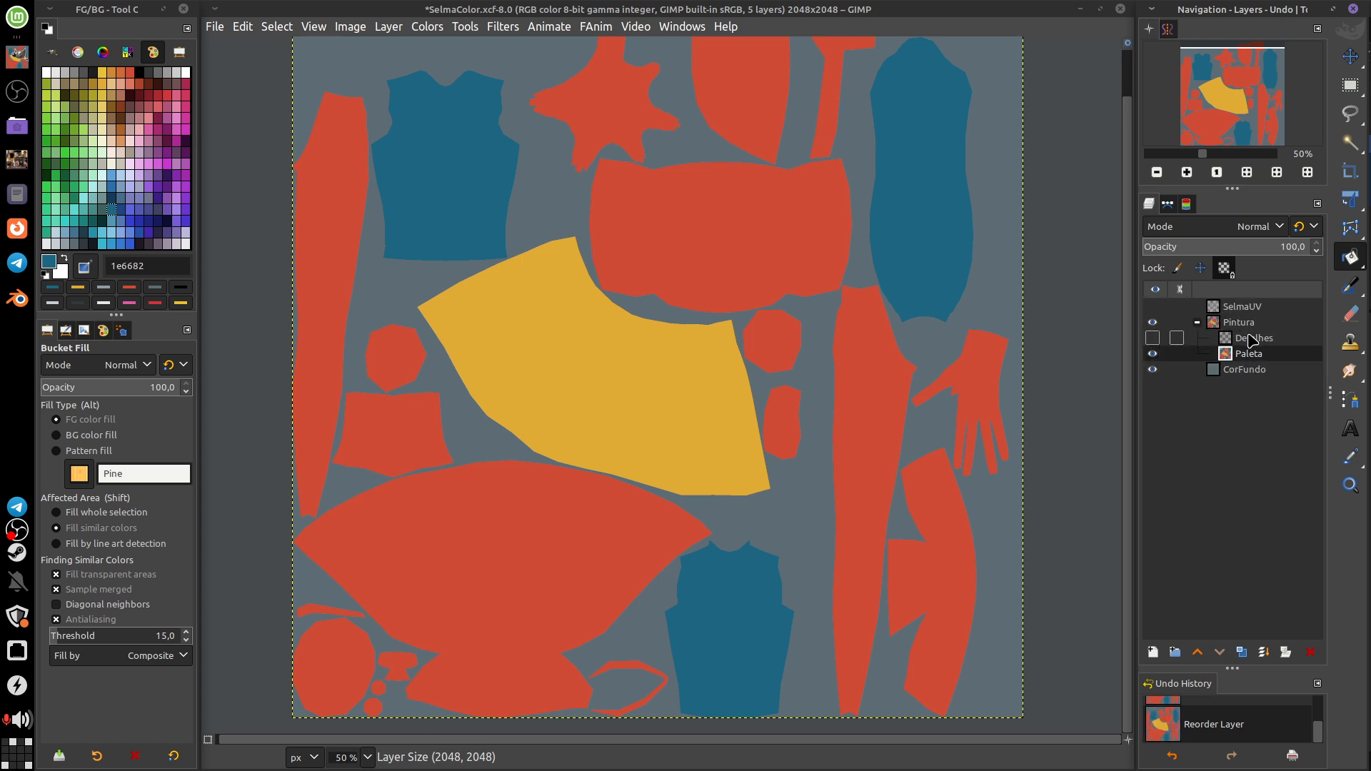
# - Set the Detalhes layer's composite mode to Clip to backdrop in its layer attributes
pyautogui.click(1239, 343)
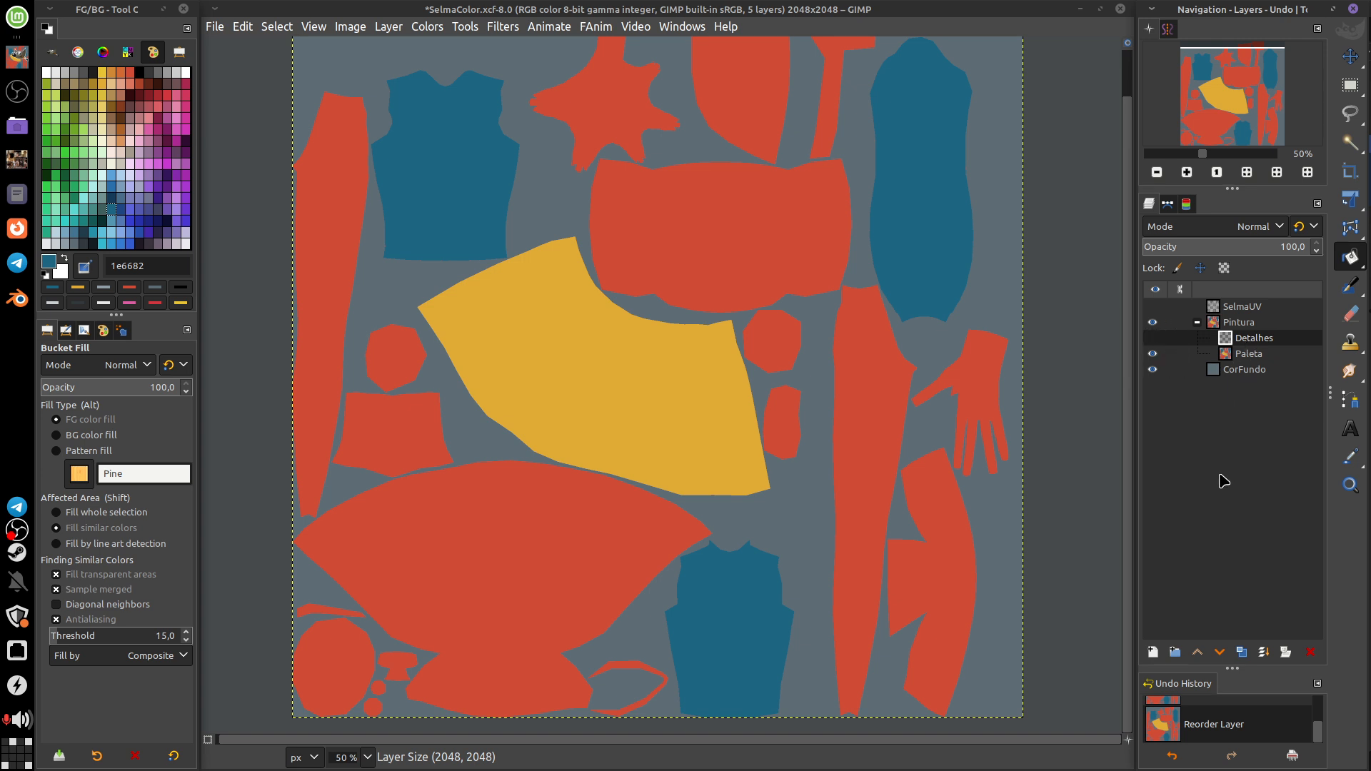
pyautogui.click(1273, 227)
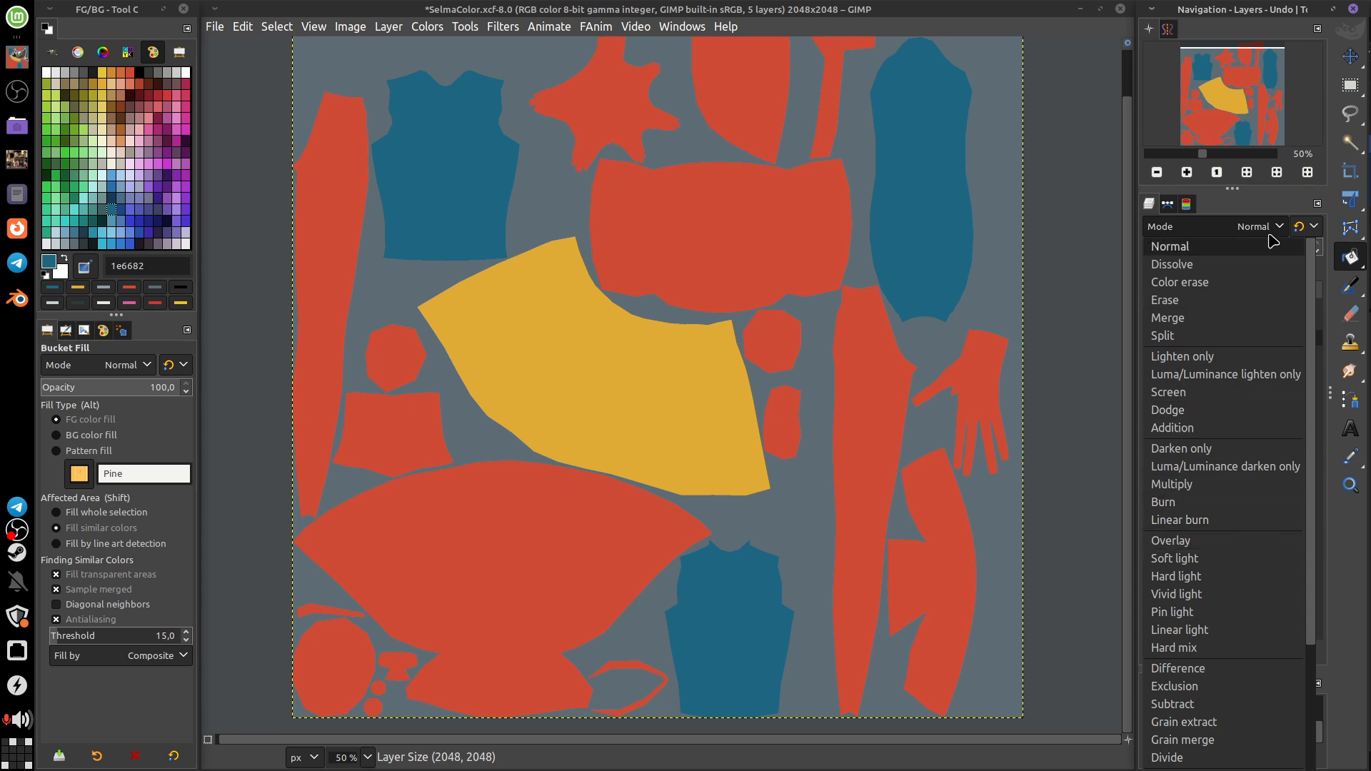
pyautogui.click(1320, 233)
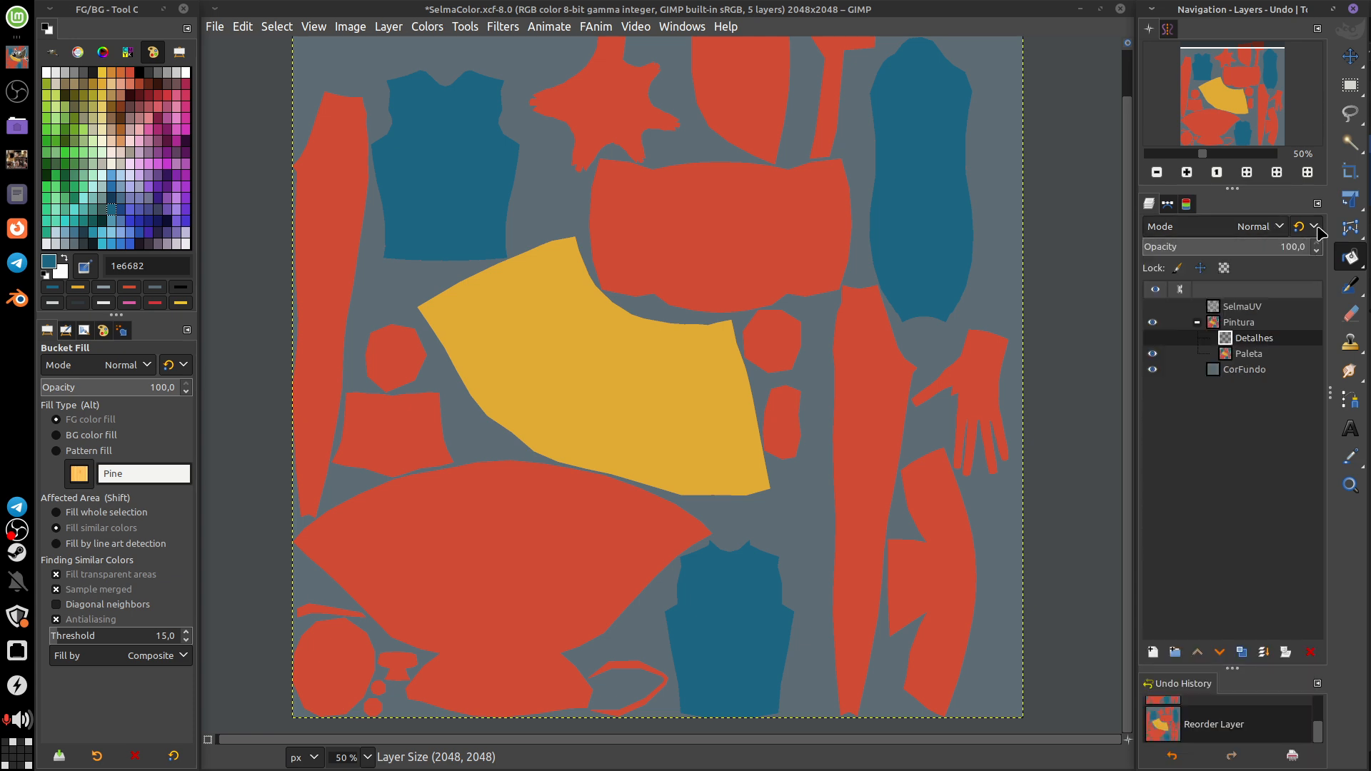
pyautogui.doubleClick(1228, 339)
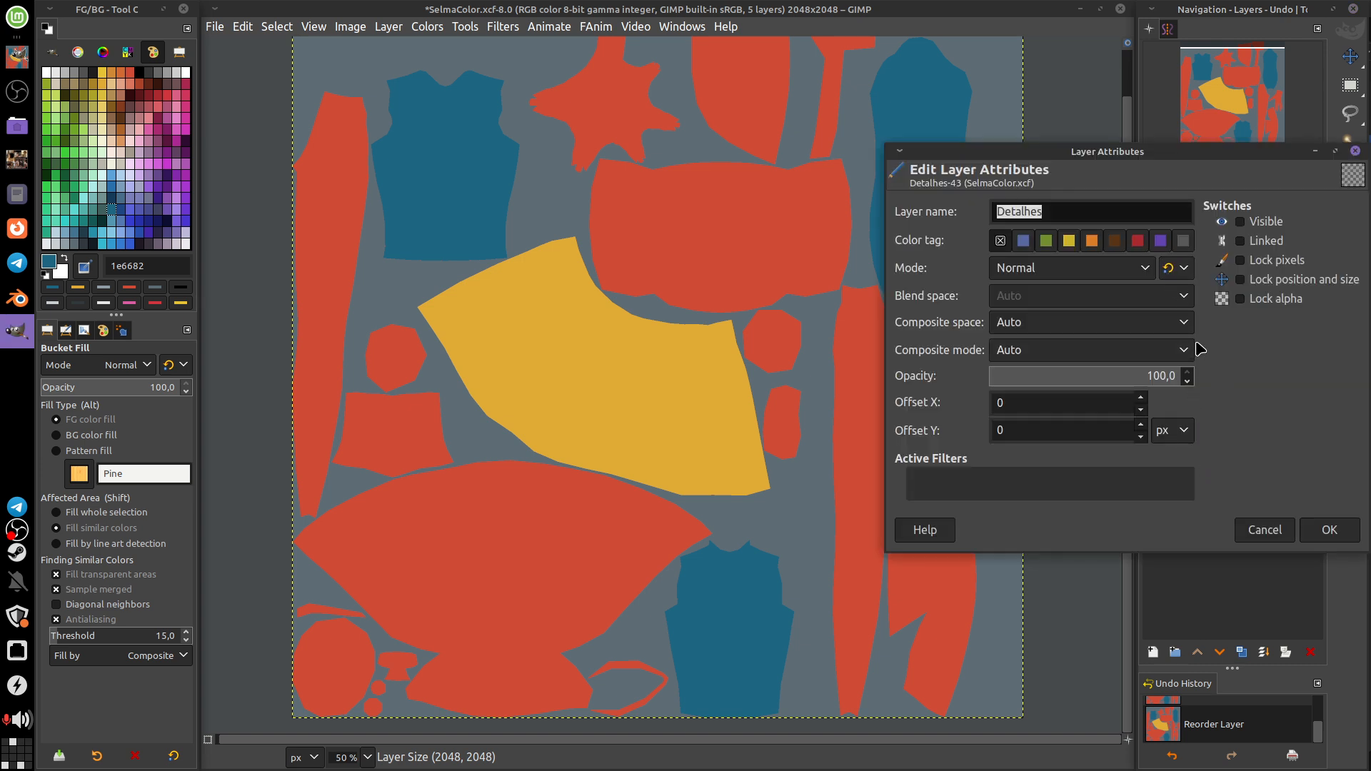
pyautogui.click(1188, 350)
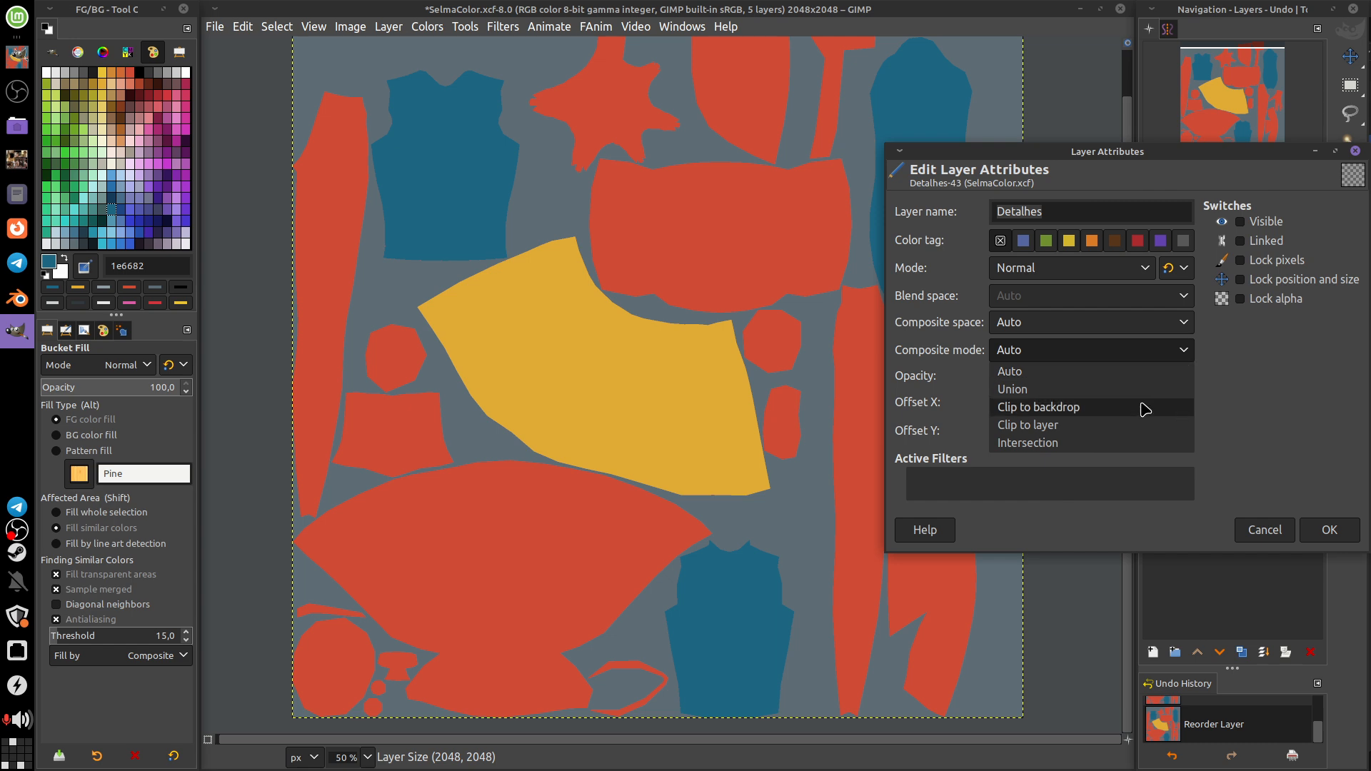
pyautogui.click(1077, 417)
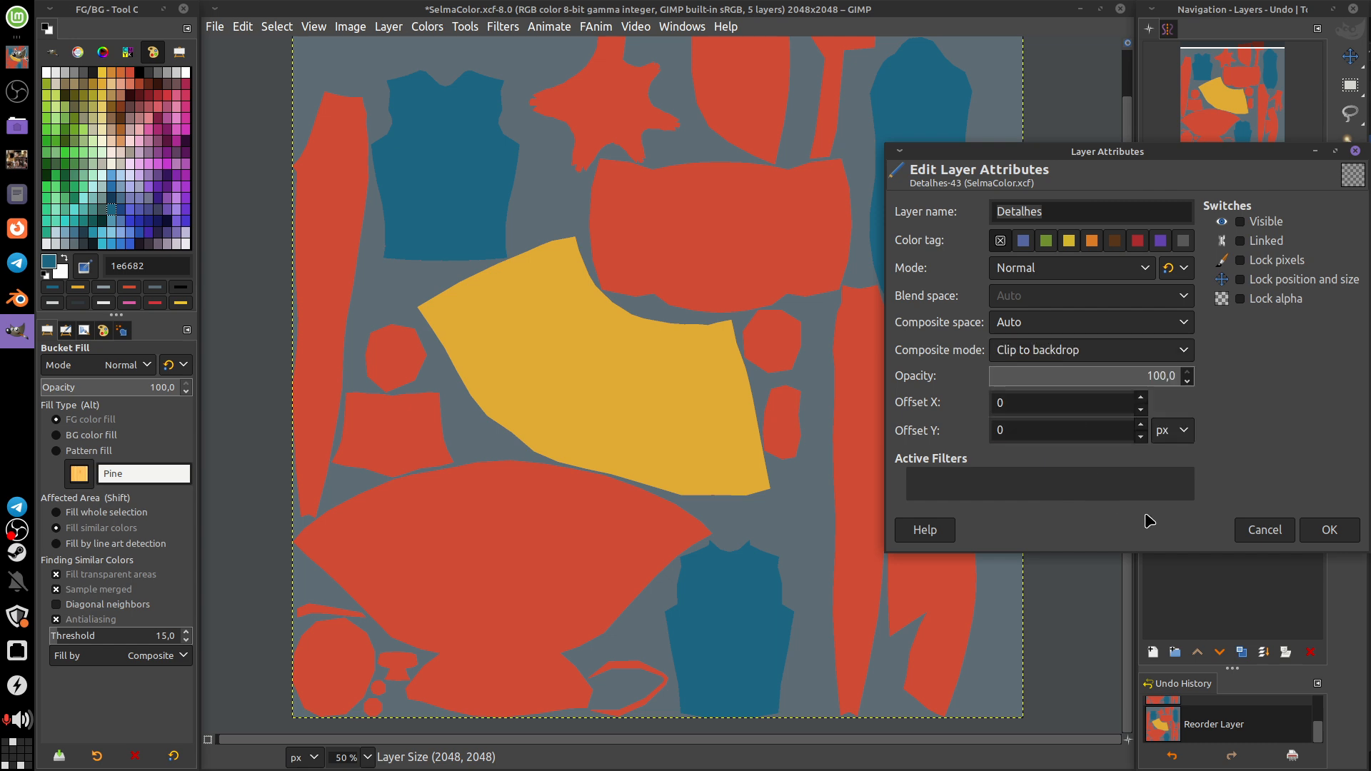
pyautogui.click(1330, 530)
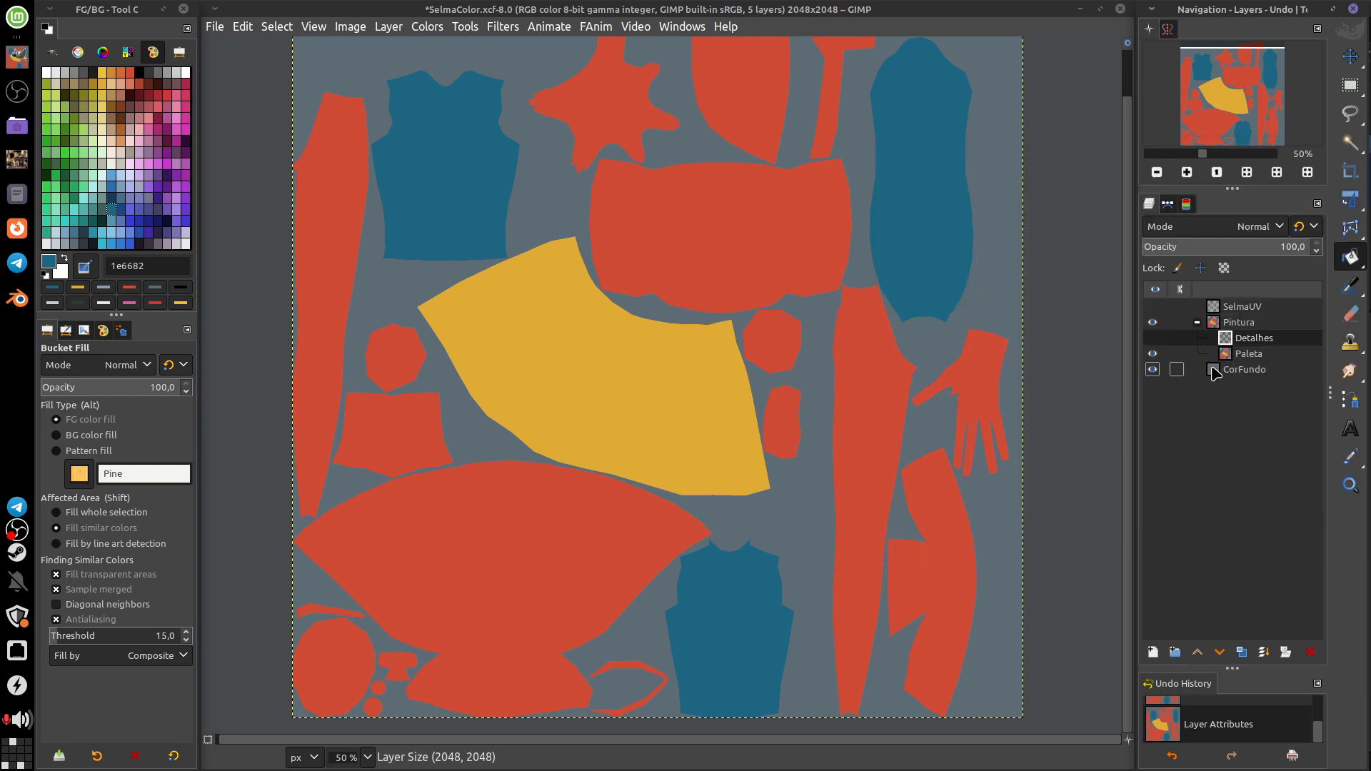
# - Ready the Paintbrush with green 70aa28 as the foreground colour and make the Detalhes layer visible
pyautogui.click(129, 73)
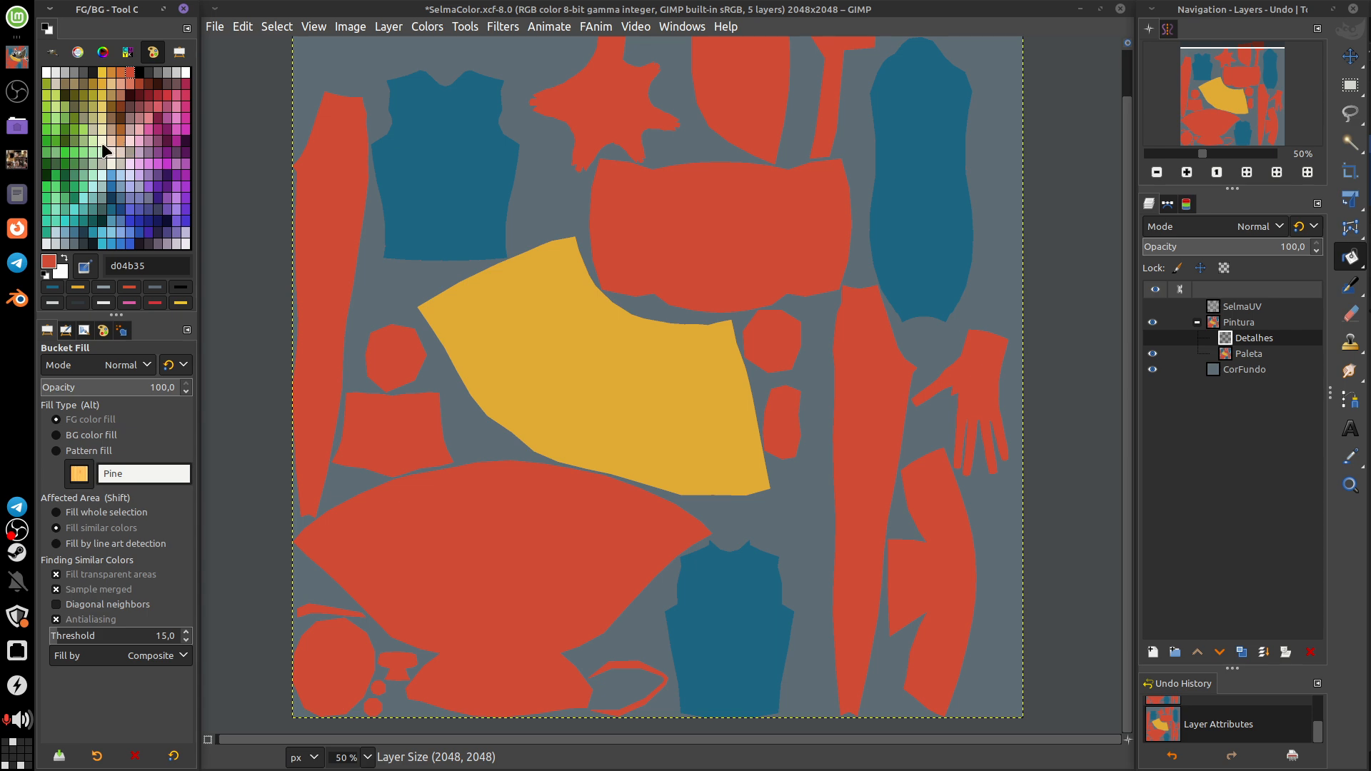
pyautogui.click(73, 127)
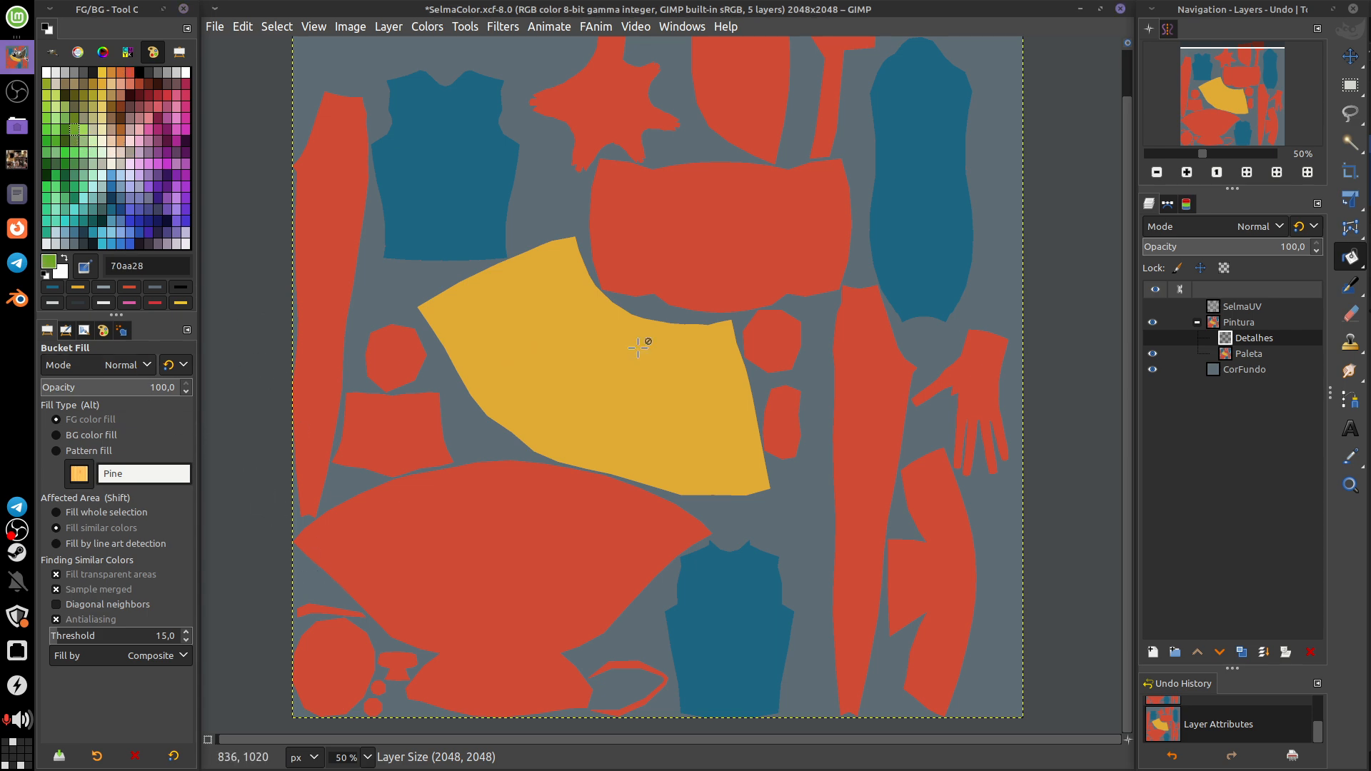
pyautogui.click(1350, 288)
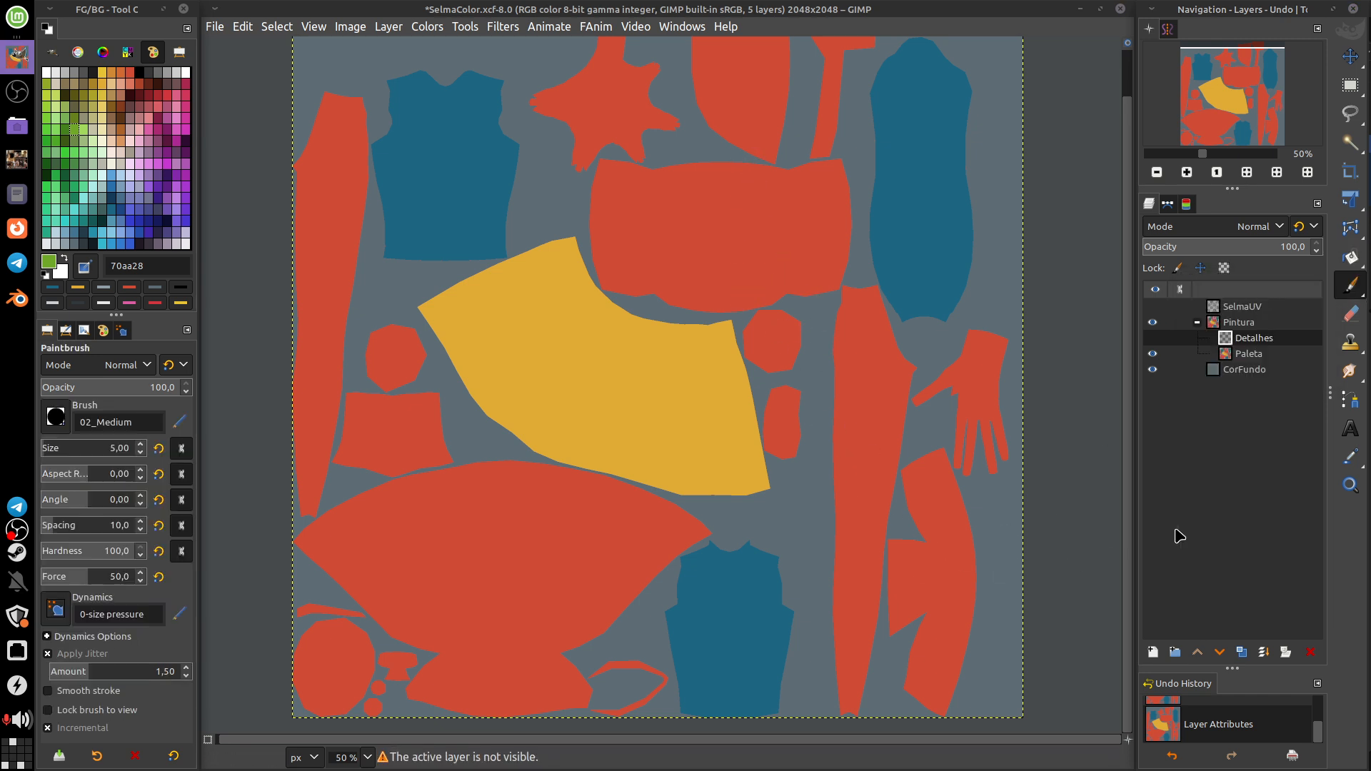
pyautogui.click(1151, 338)
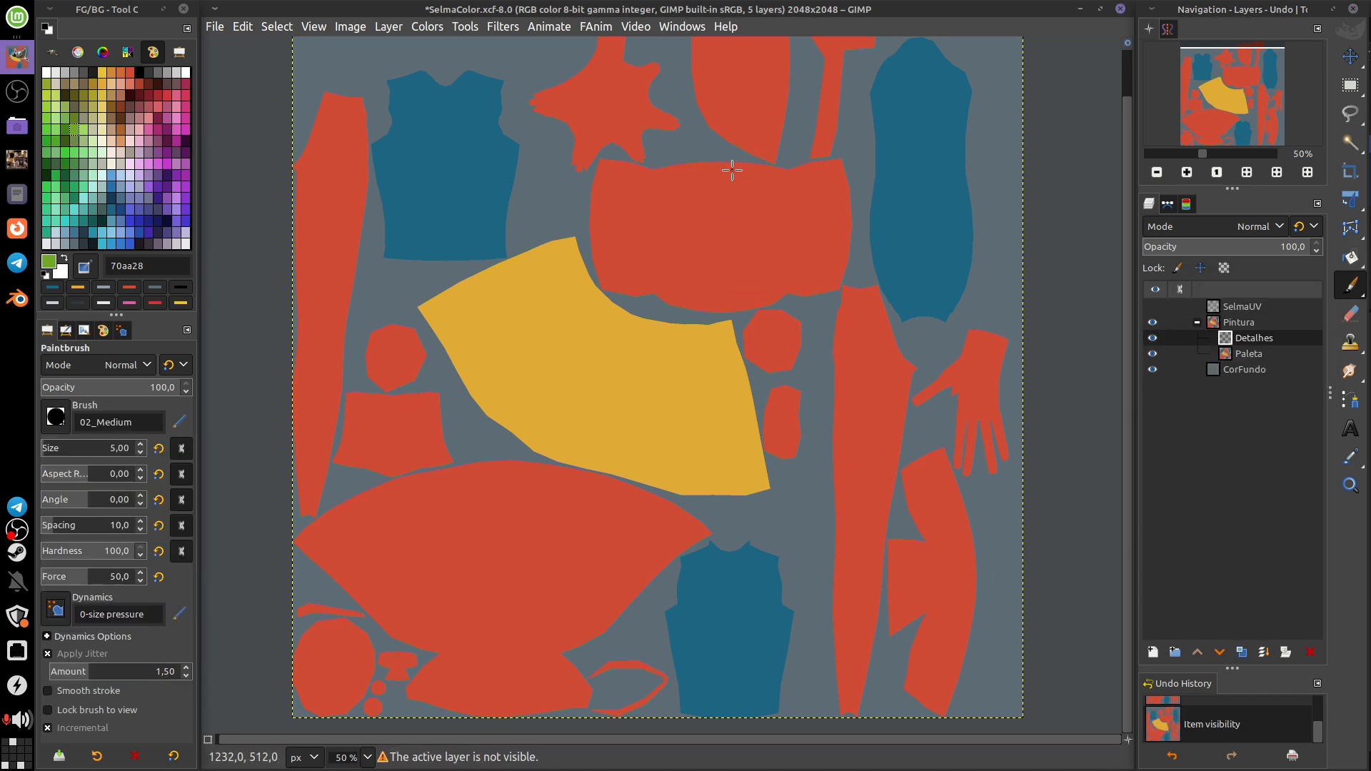
# - Scribble green test strokes across the islands in the right half of the texture on Detalhes, and undo them
pyautogui.moveTo(730, 163)
pyautogui.mouseDown()
pyautogui.moveTo(784, 298)
pyautogui.moveTo(784, 363)
pyautogui.moveTo(853, 274)
pyautogui.moveTo(822, 495)
pyautogui.moveTo(841, 543)
pyautogui.moveTo(946, 542)
pyautogui.moveTo(1005, 509)
pyautogui.moveTo(1006, 430)
pyautogui.moveTo(921, 419)
pyautogui.moveTo(886, 335)
pyautogui.moveTo(947, 30)
pyautogui.moveTo(870, 67)
pyautogui.moveTo(783, 180)
pyautogui.moveTo(820, 309)
pyautogui.moveTo(820, 556)
pyautogui.moveTo(854, 620)
pyautogui.mouseUp()
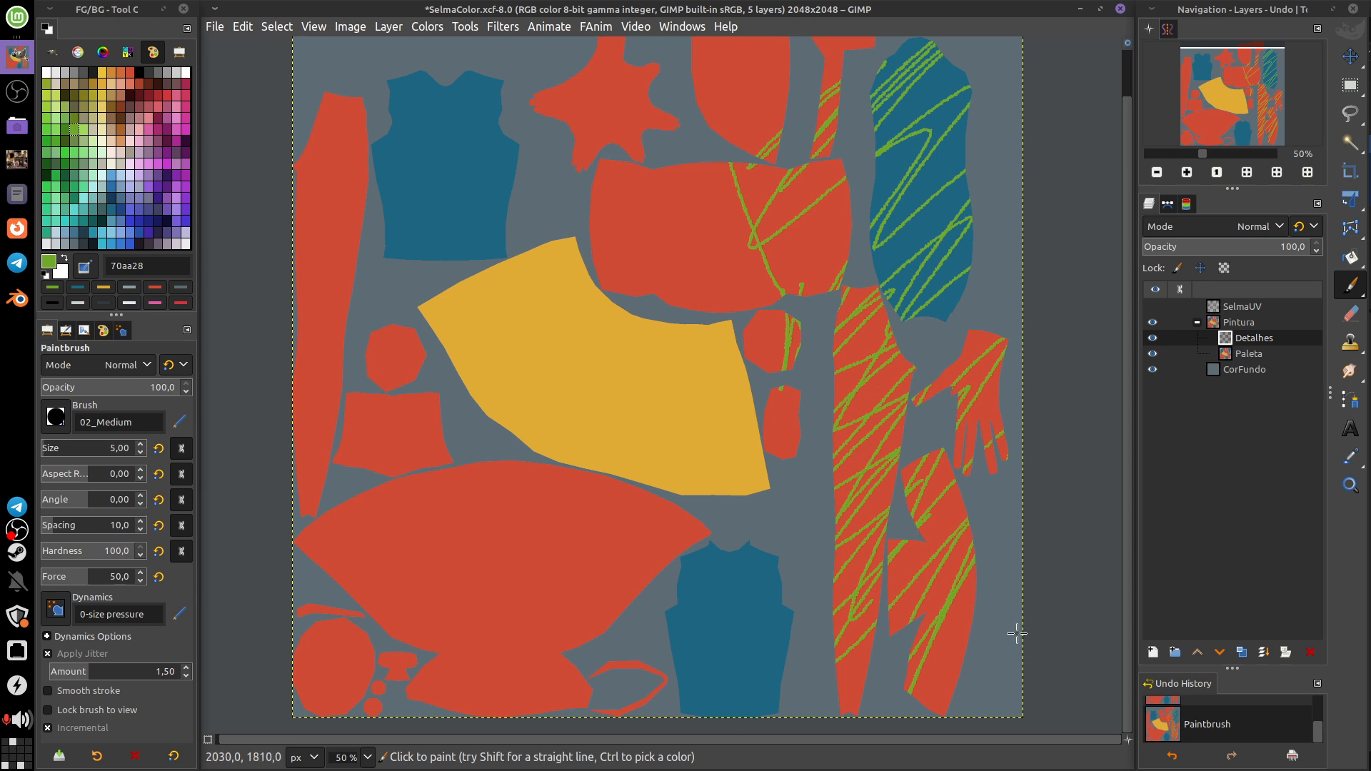
pyautogui.hotkey('ctrl', 'z')
pyautogui.hotkey('ctrl', 'z')
pyautogui.hotkey('ctrl', 'z')
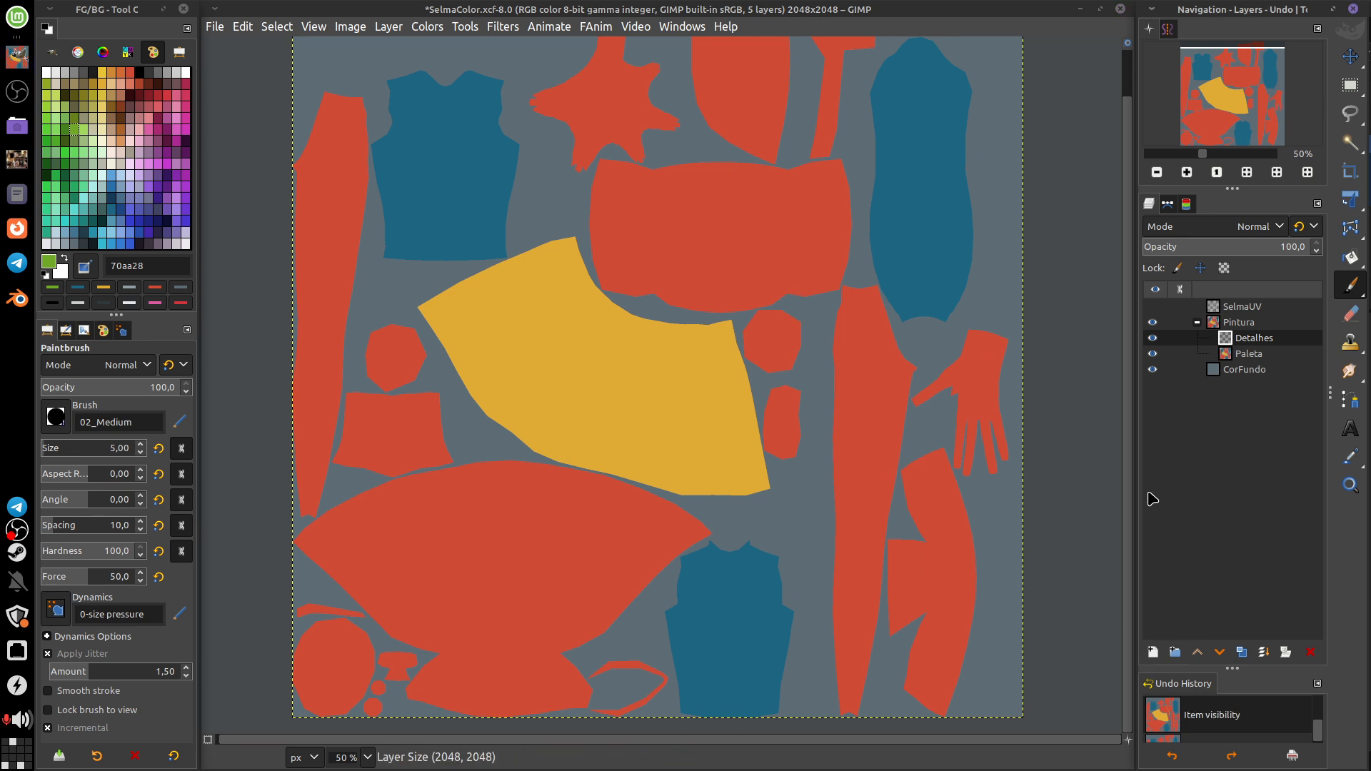
pyautogui.moveTo(941, 141)
pyautogui.mouseDown()
pyautogui.moveTo(900, 177)
pyautogui.moveTo(969, 166)
pyautogui.moveTo(885, 238)
pyautogui.moveTo(887, 254)
pyautogui.moveTo(994, 227)
pyautogui.moveTo(884, 169)
pyautogui.moveTo(966, 77)
pyautogui.moveTo(859, 95)
pyautogui.moveTo(995, 148)
pyautogui.moveTo(960, 300)
pyautogui.mouseUp()
pyautogui.hotkey('ctrl', 'z')
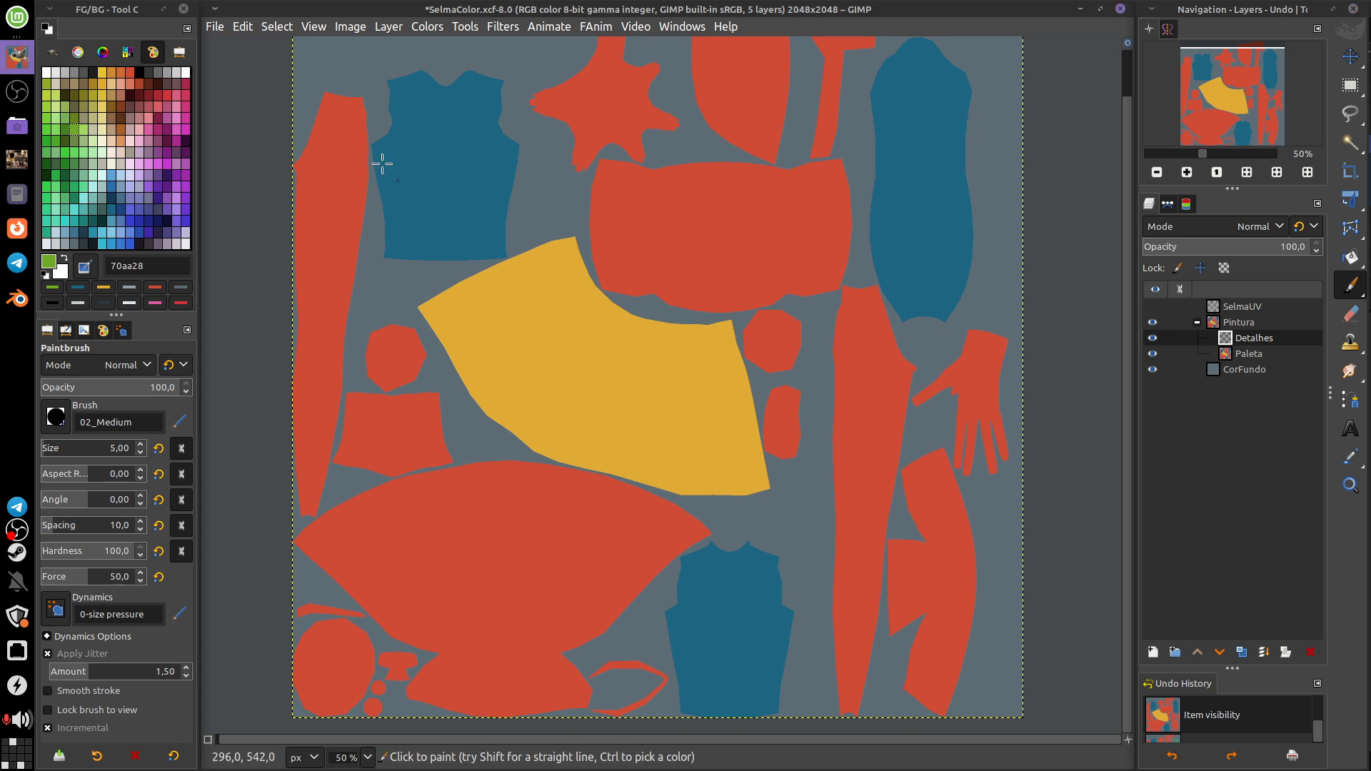
# - Save the SelmaColor.xcf image and show the SelmaUV layer over the coloured islands
pyautogui.click(214, 26)
pyautogui.click(274, 179)
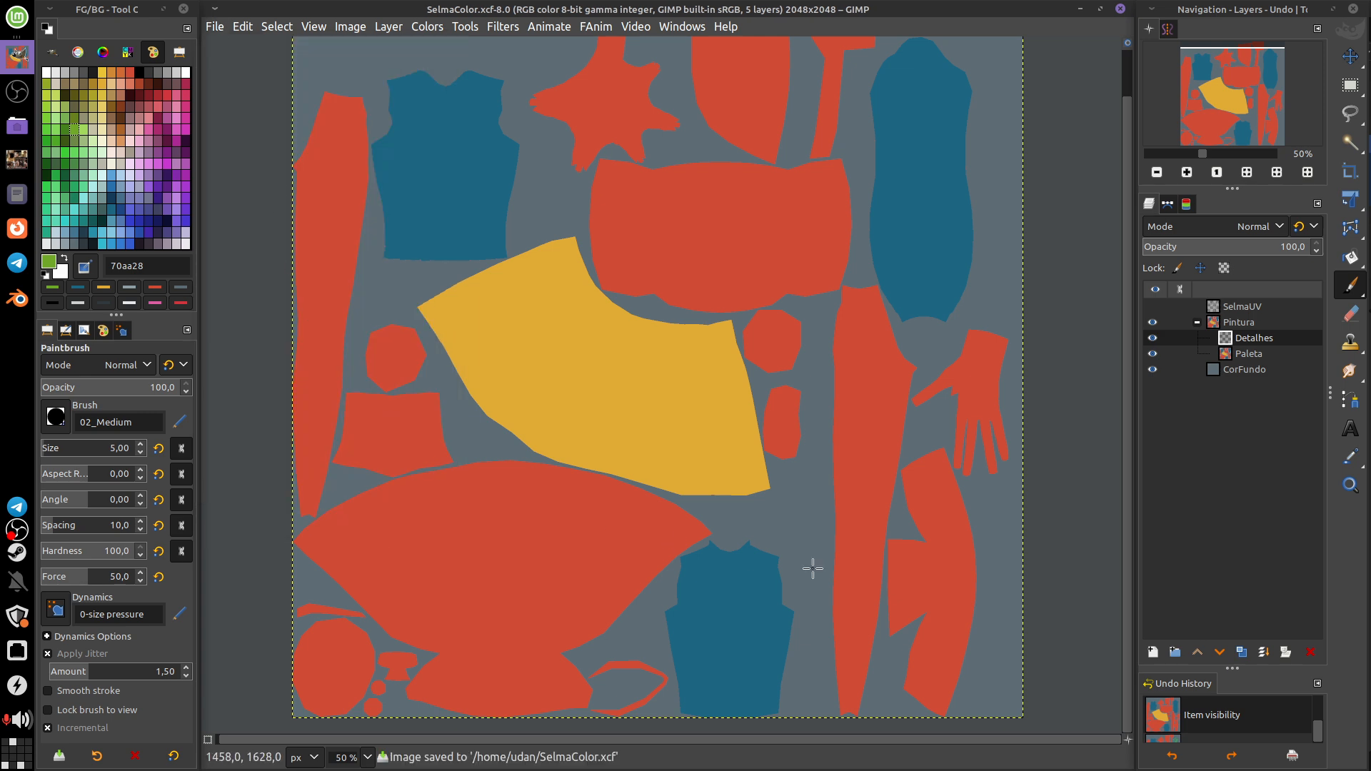
pyautogui.click(1152, 307)
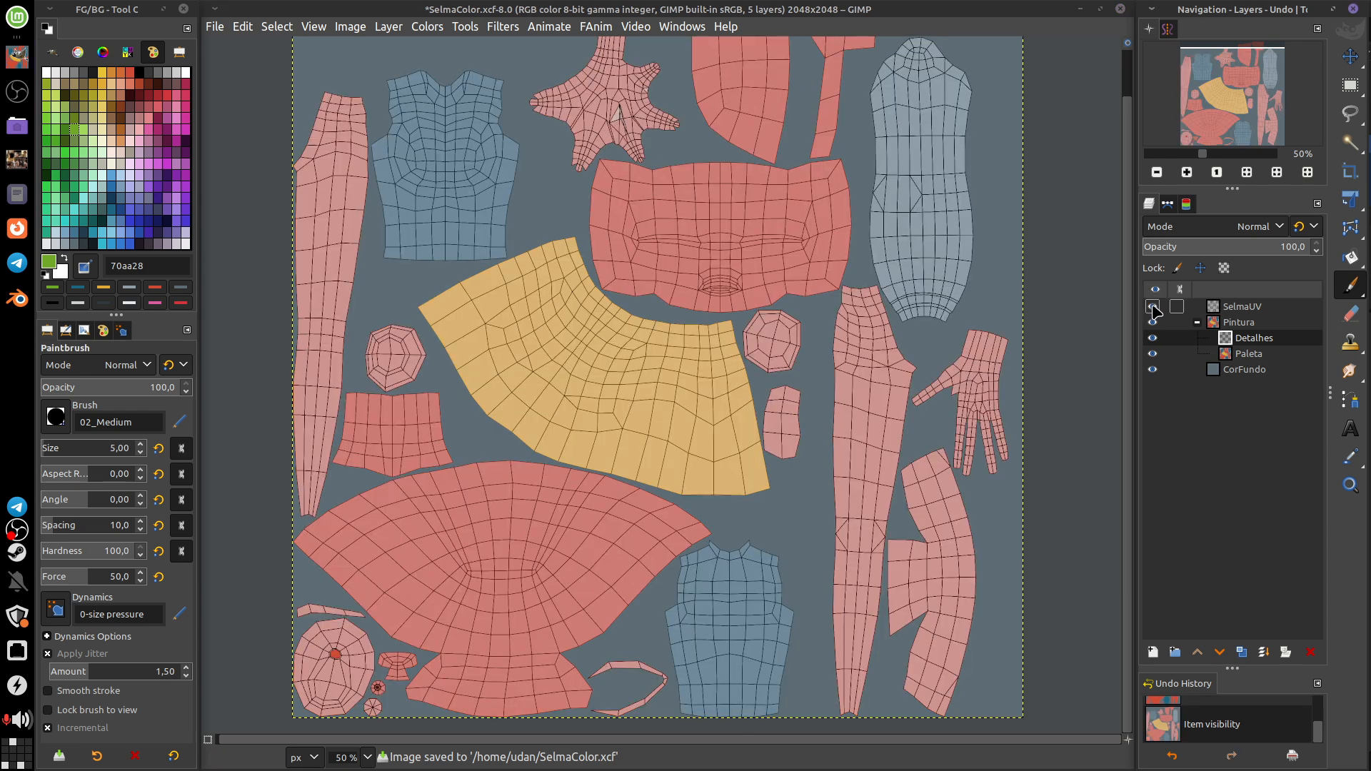
# - Hide the SelmaUV layer over the texture, and check the Pintura group by hiding it and showing it again
pyautogui.click(1152, 306)
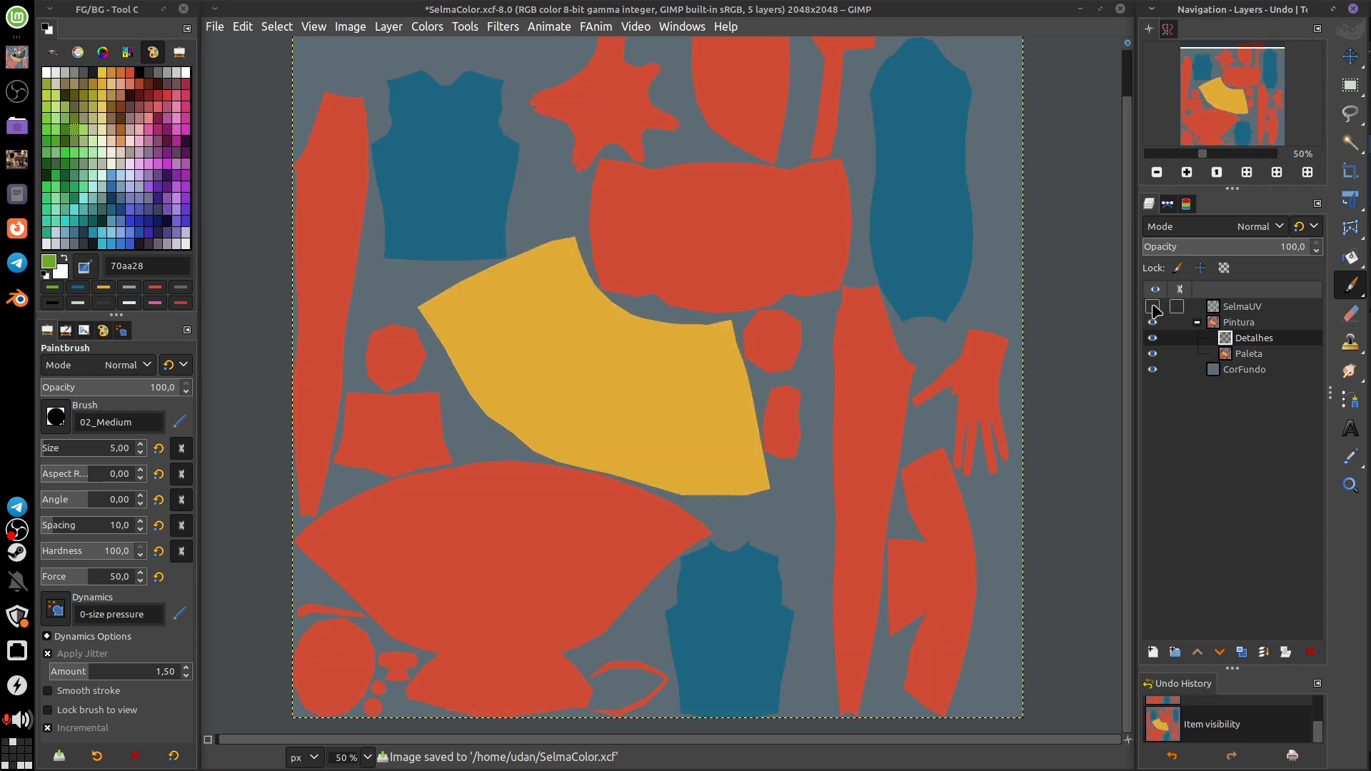
pyautogui.click(1152, 307)
pyautogui.click(1153, 307)
pyautogui.click(1153, 307)
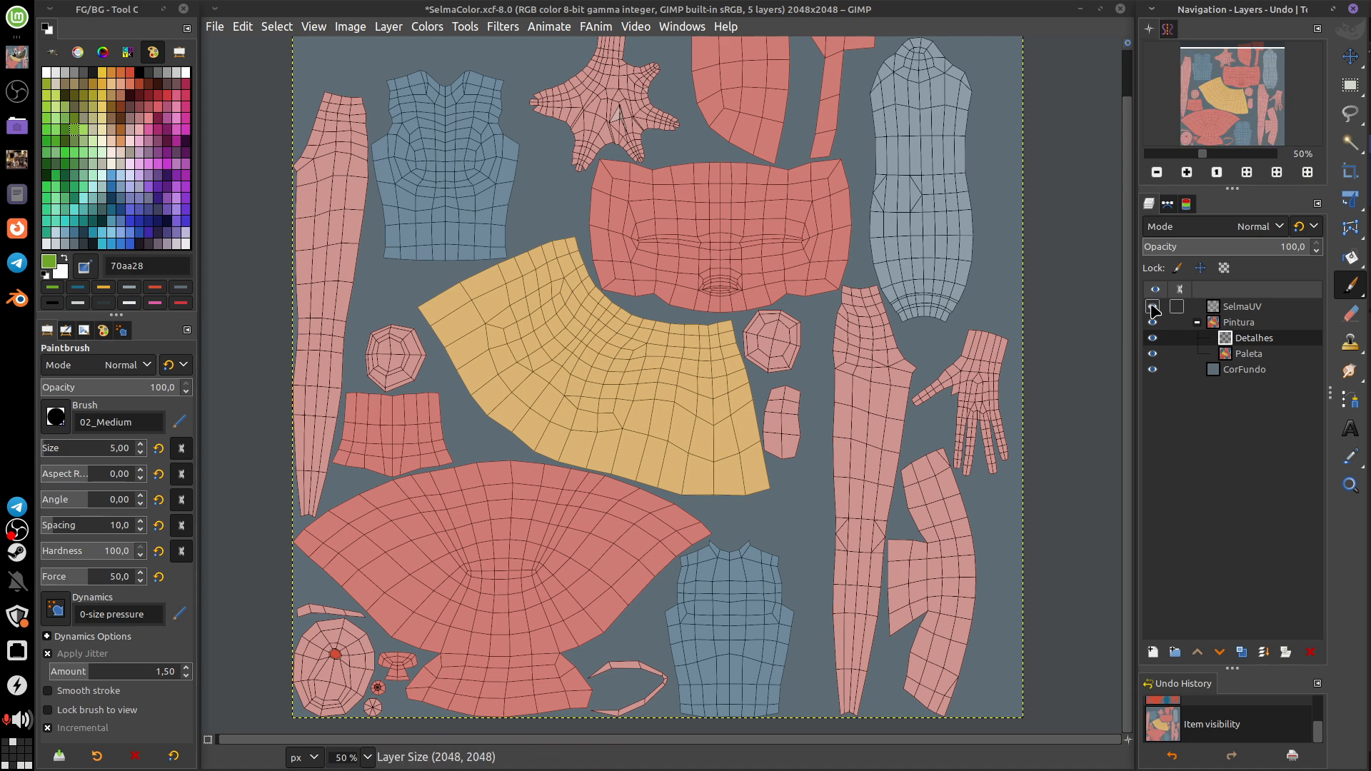
pyautogui.click(1153, 307)
pyautogui.click(1152, 322)
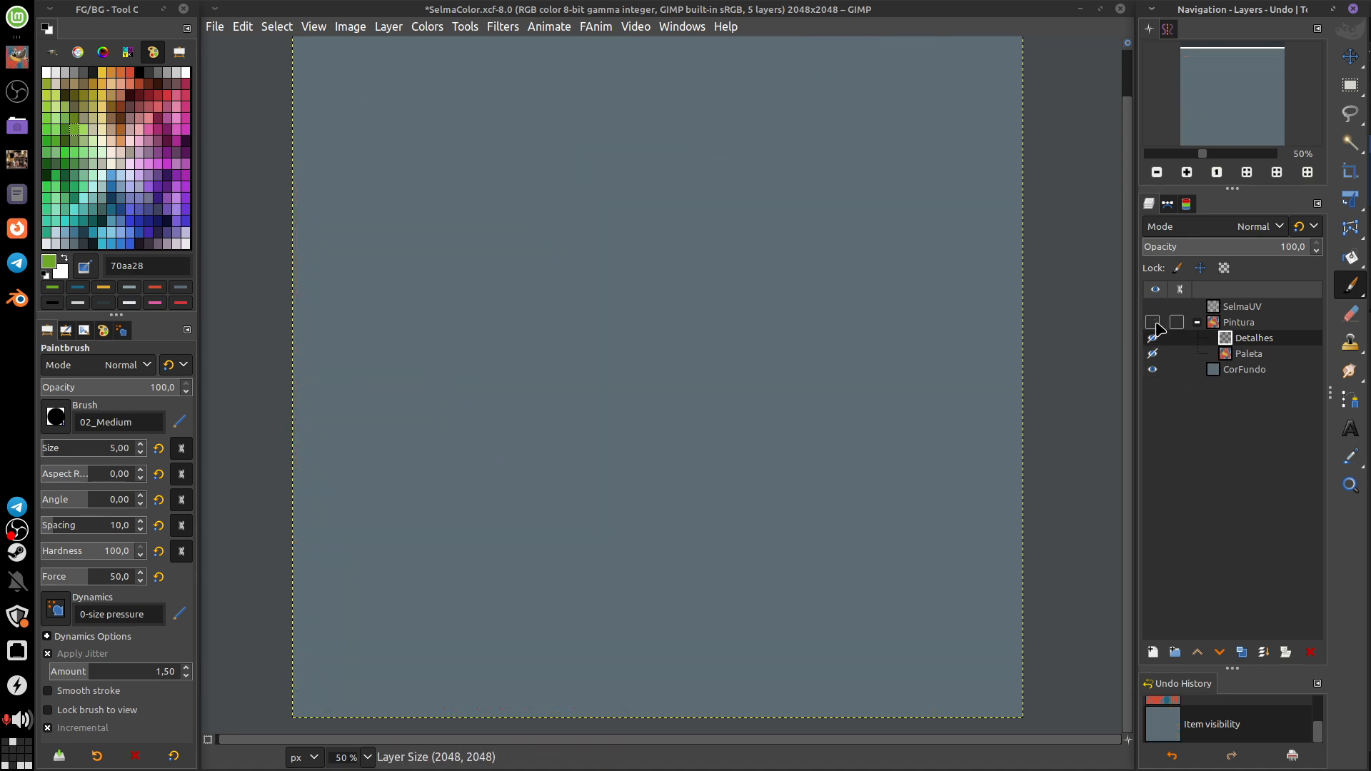
pyautogui.click(1152, 322)
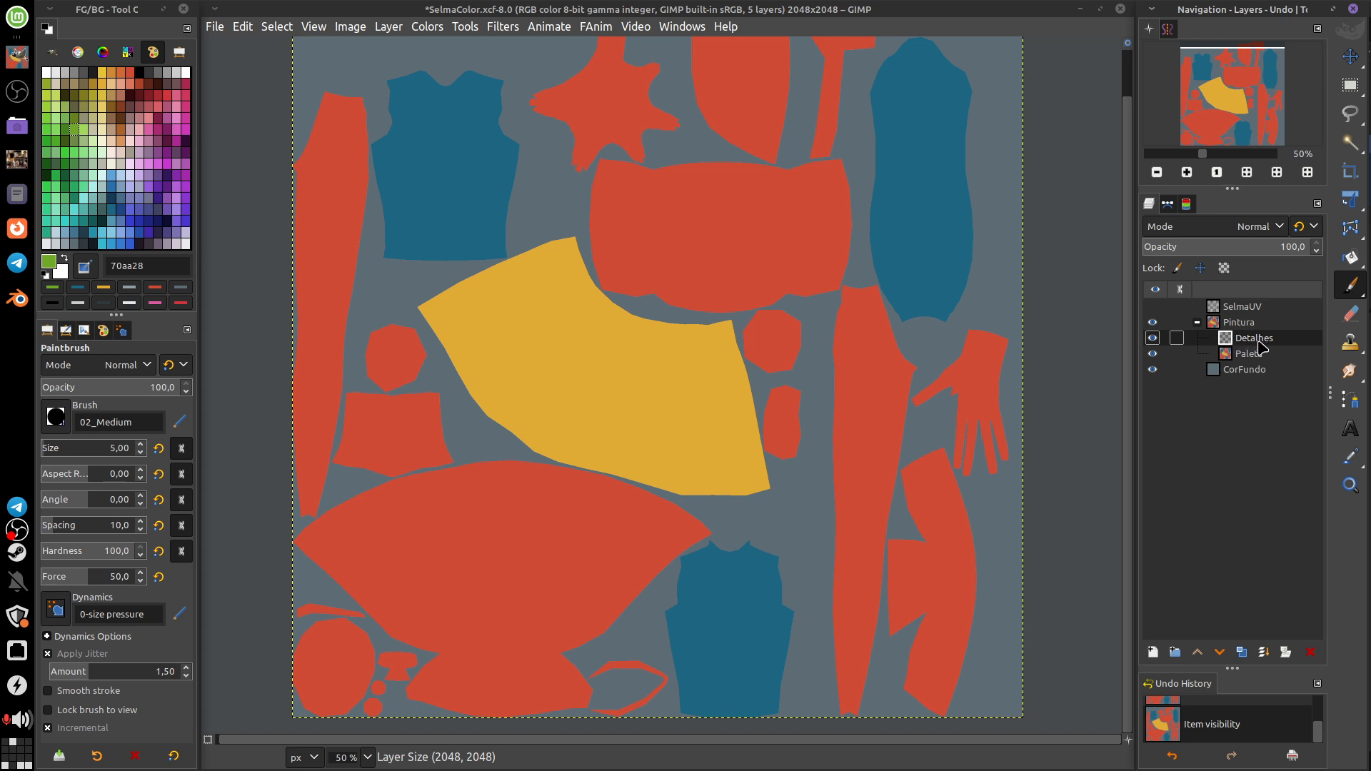
# - Make CorFundo the active layer and save the SelmaColor.xcf image
pyautogui.click(1249, 354)
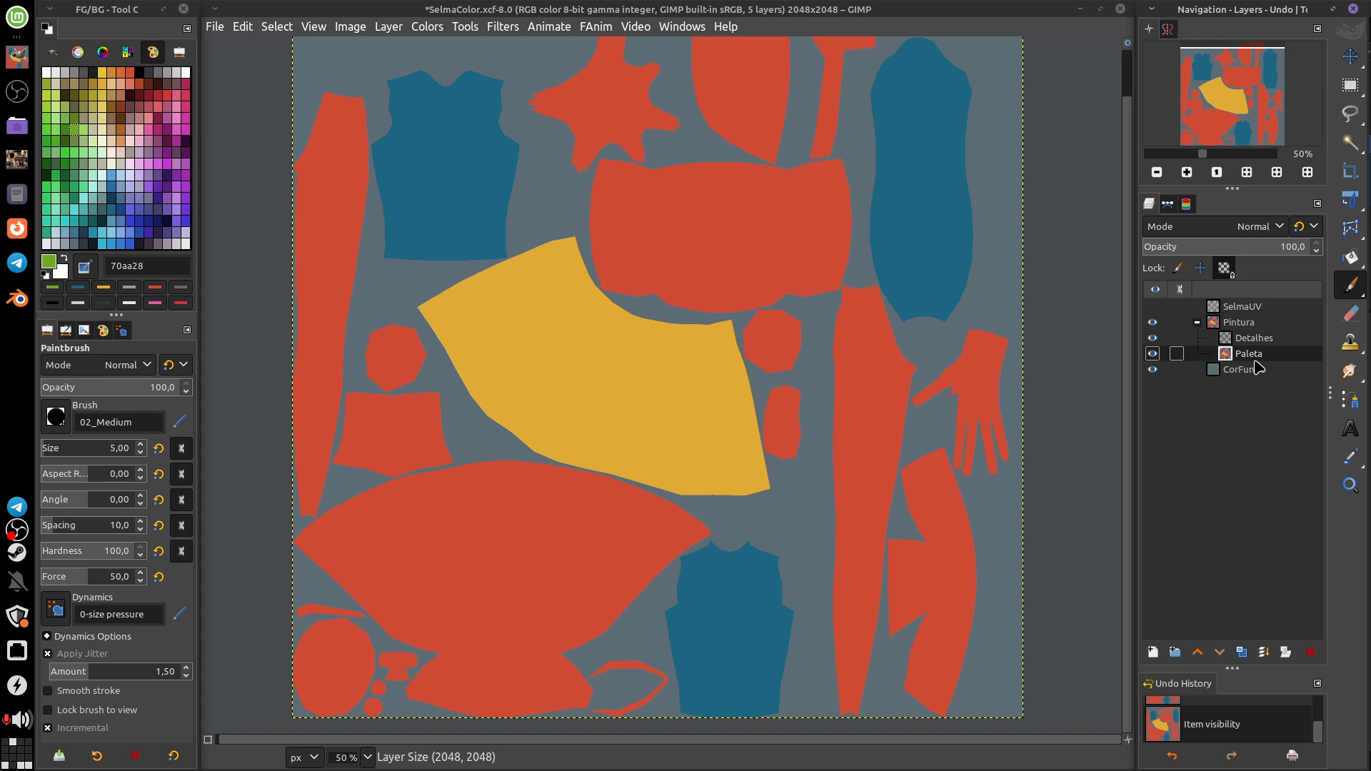
pyautogui.click(1258, 377)
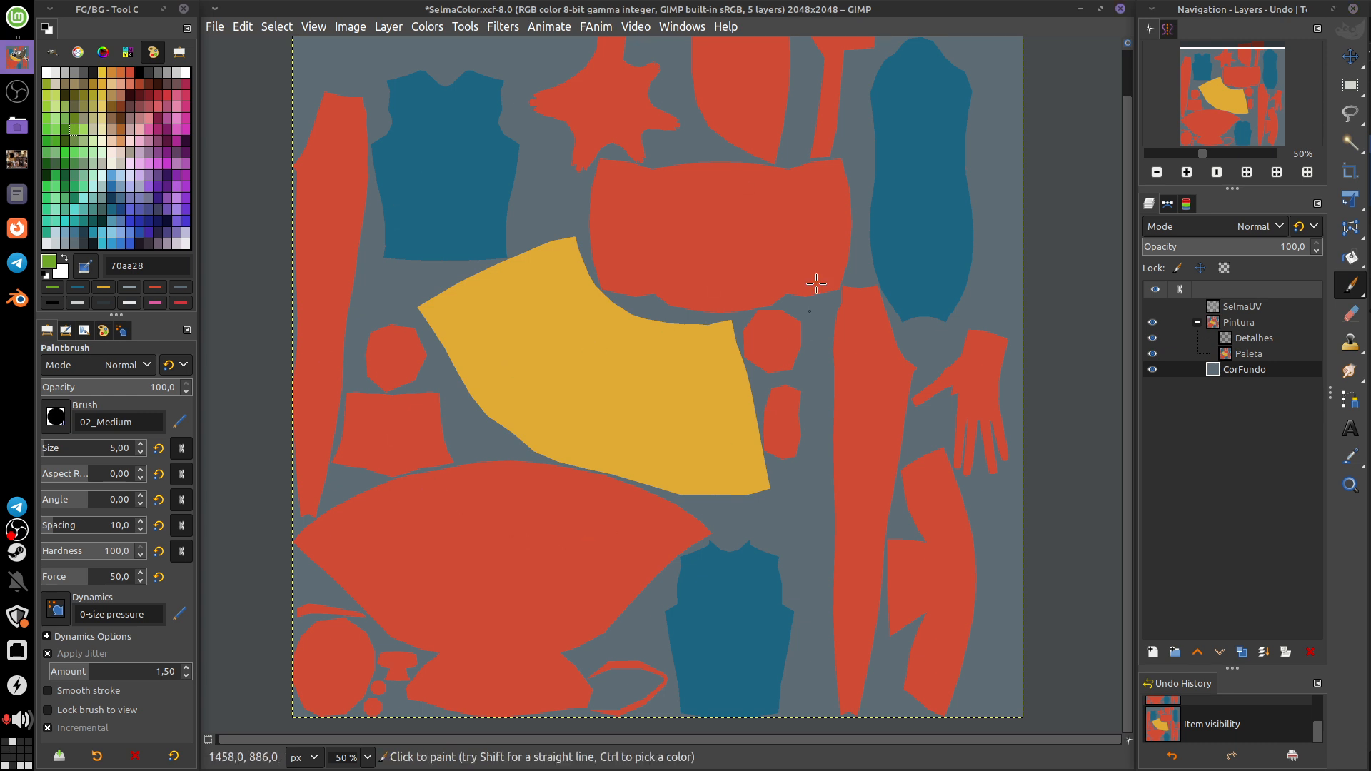
pyautogui.hotkey('ctrl', 's')
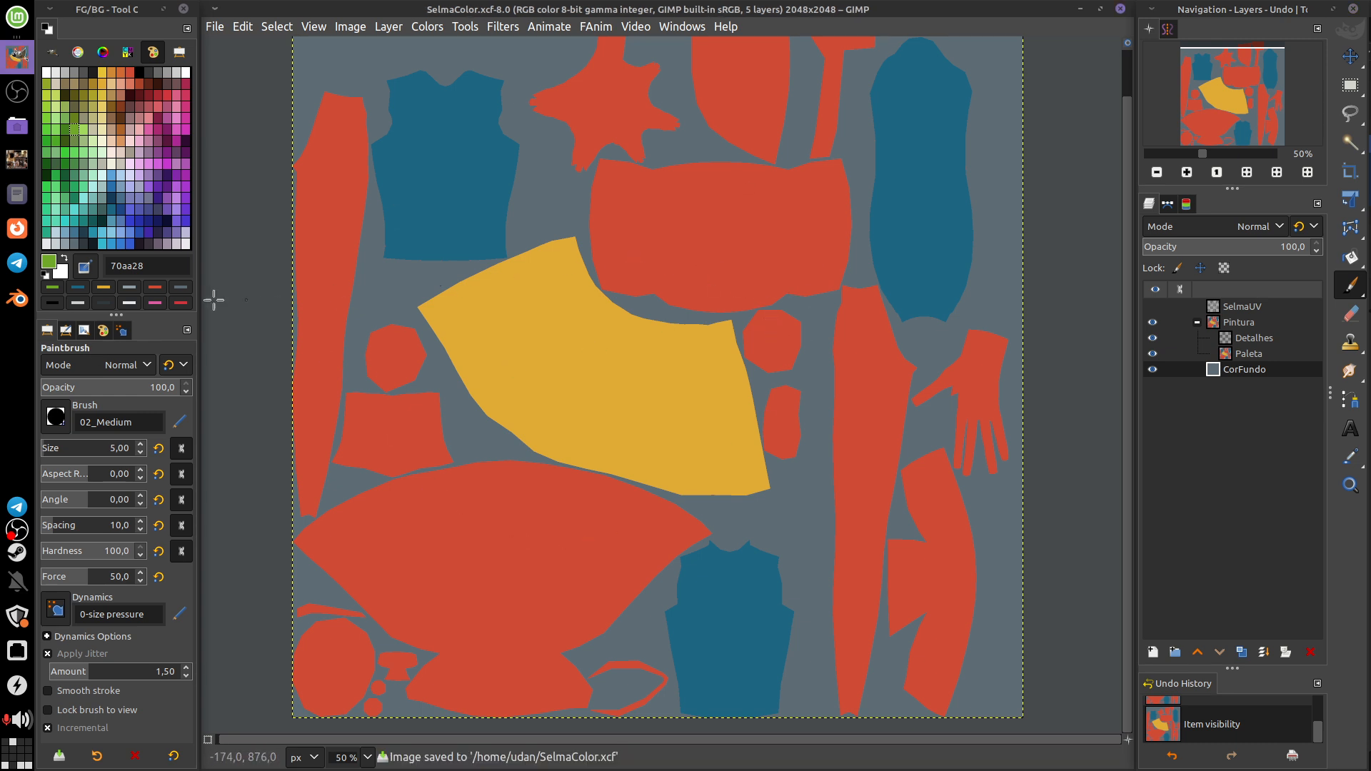
# - Switch to Blender, inspect the coloured texture on the character from the front, and save the SelmaSkir2.blend file
pyautogui.click(17, 299)
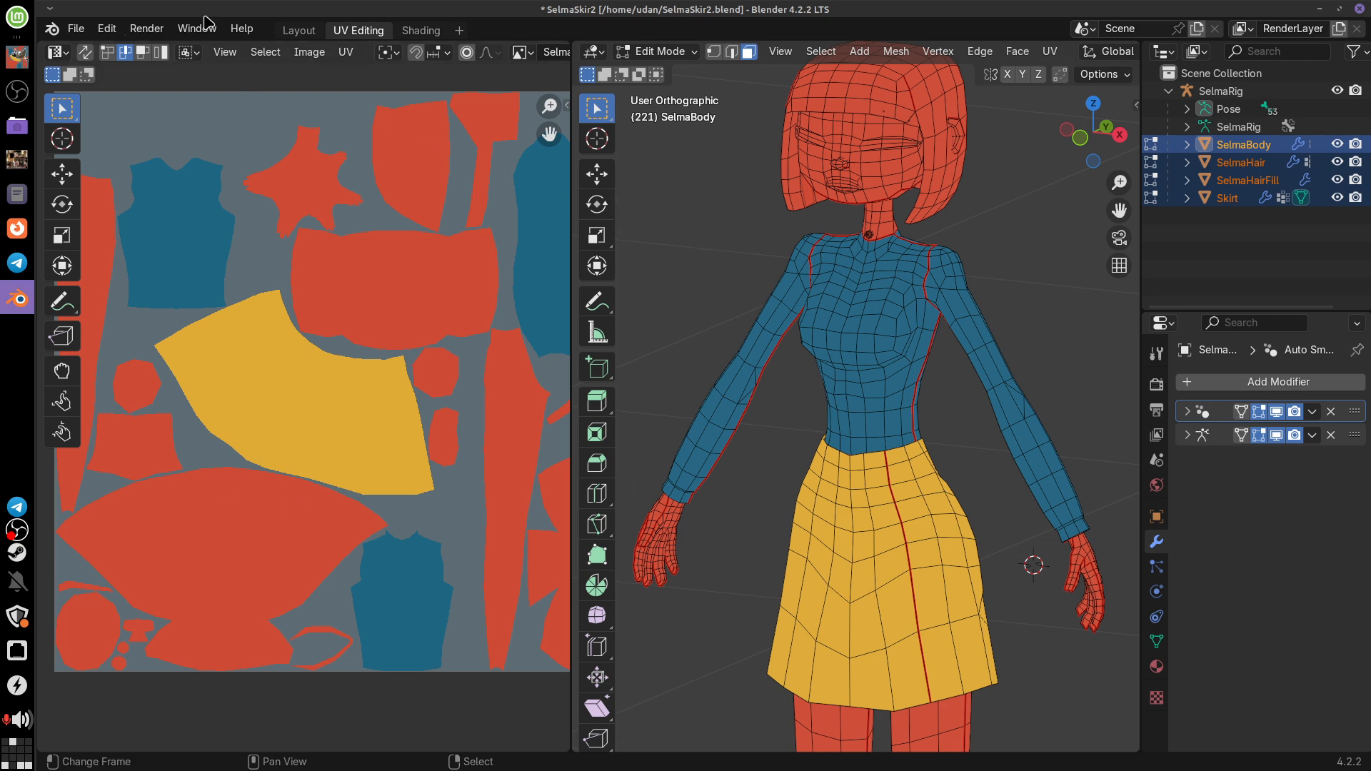
pyautogui.moveTo(989, 372); pyautogui.dragTo(1023, 367)
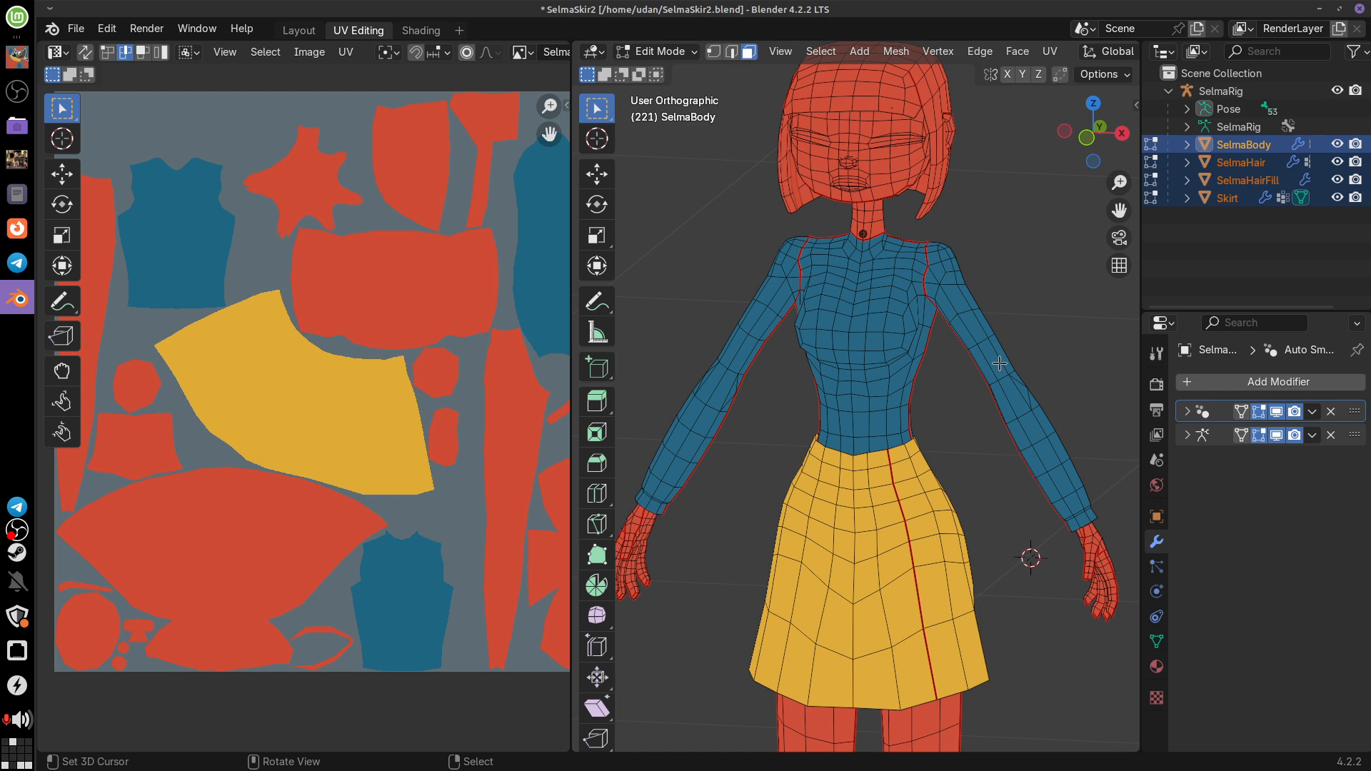
pyautogui.scroll(-2, 1000, 362)
pyautogui.hotkey('ctrl', 's')
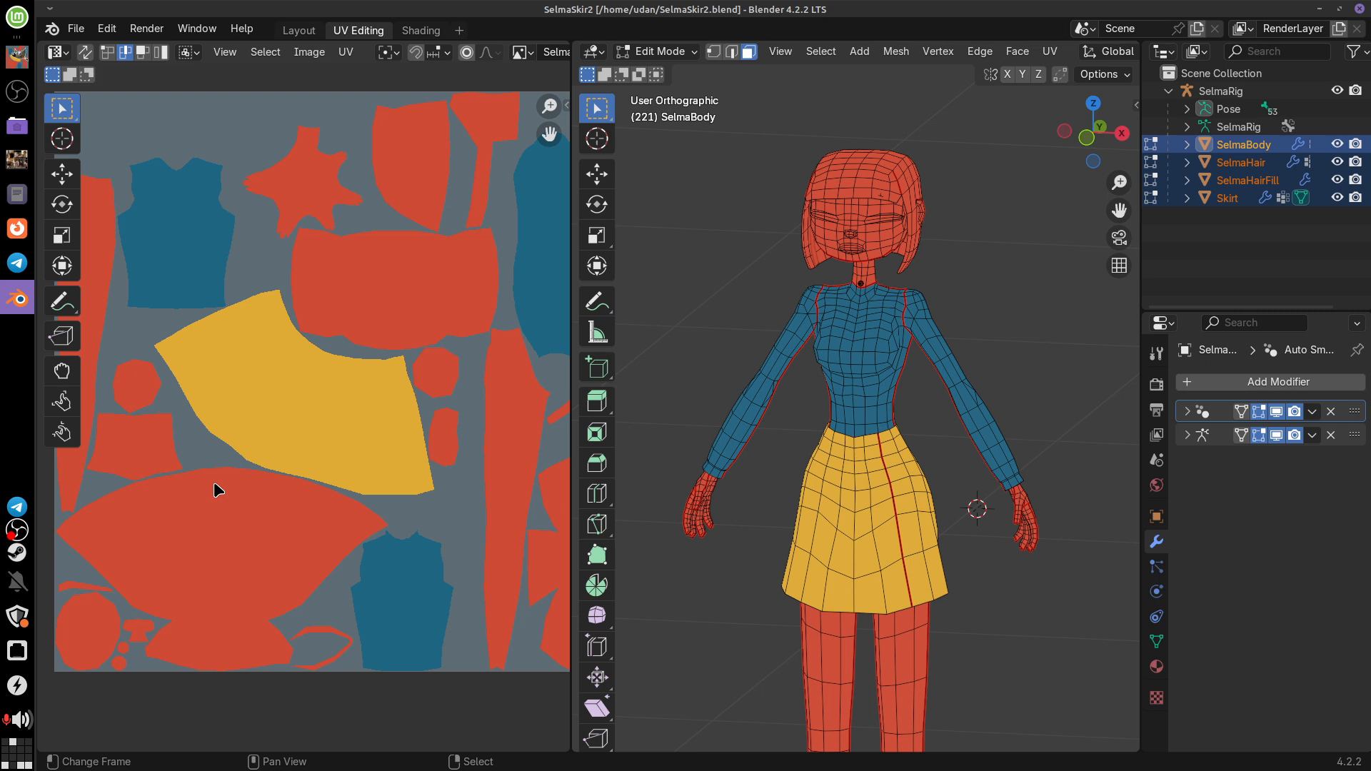
pyautogui.rightClick(17, 529)
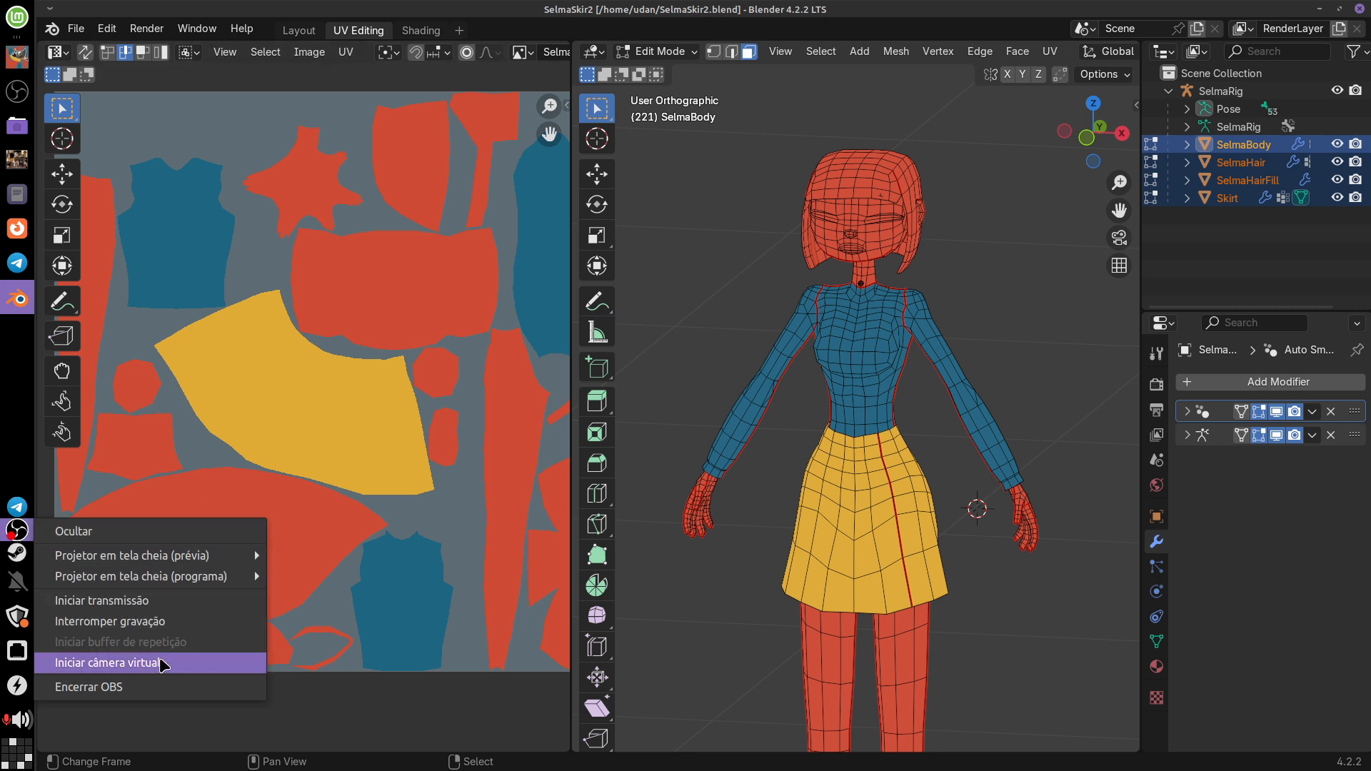